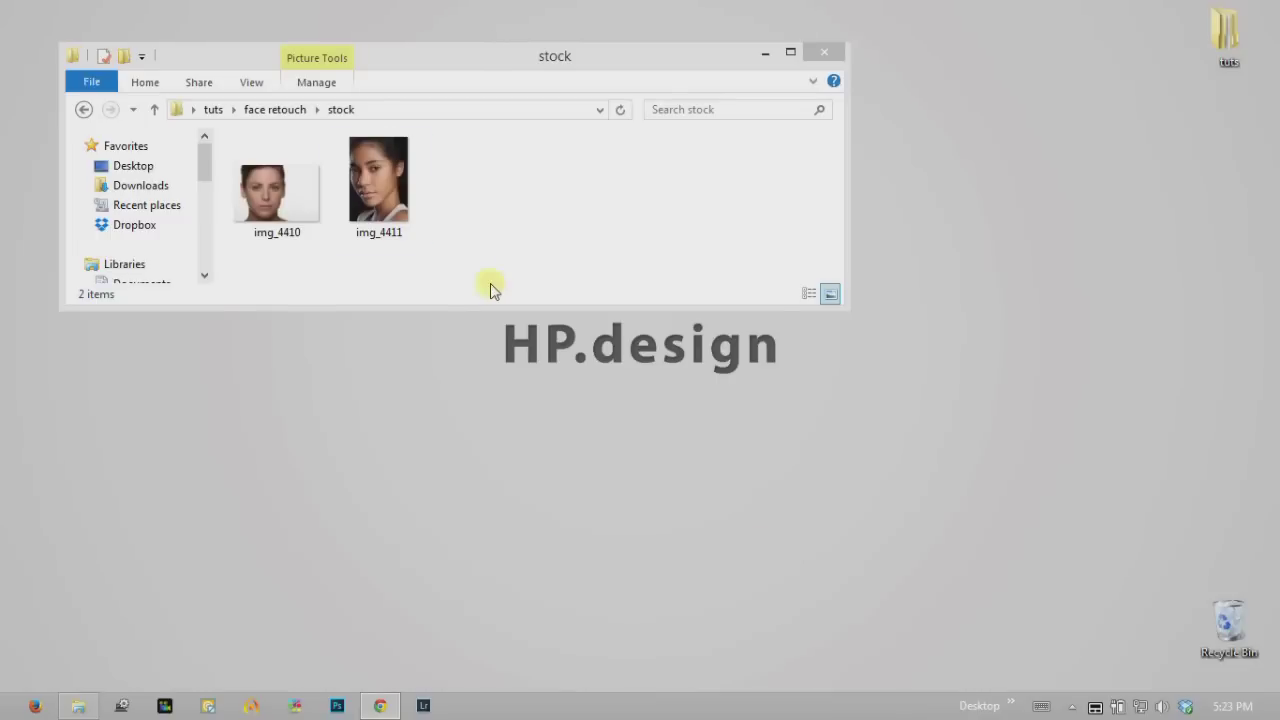
Open the portrait img_4411 from the stock folder in Windows Photo Viewer
{"action": "double_click", "coordinate": [405, 226]}
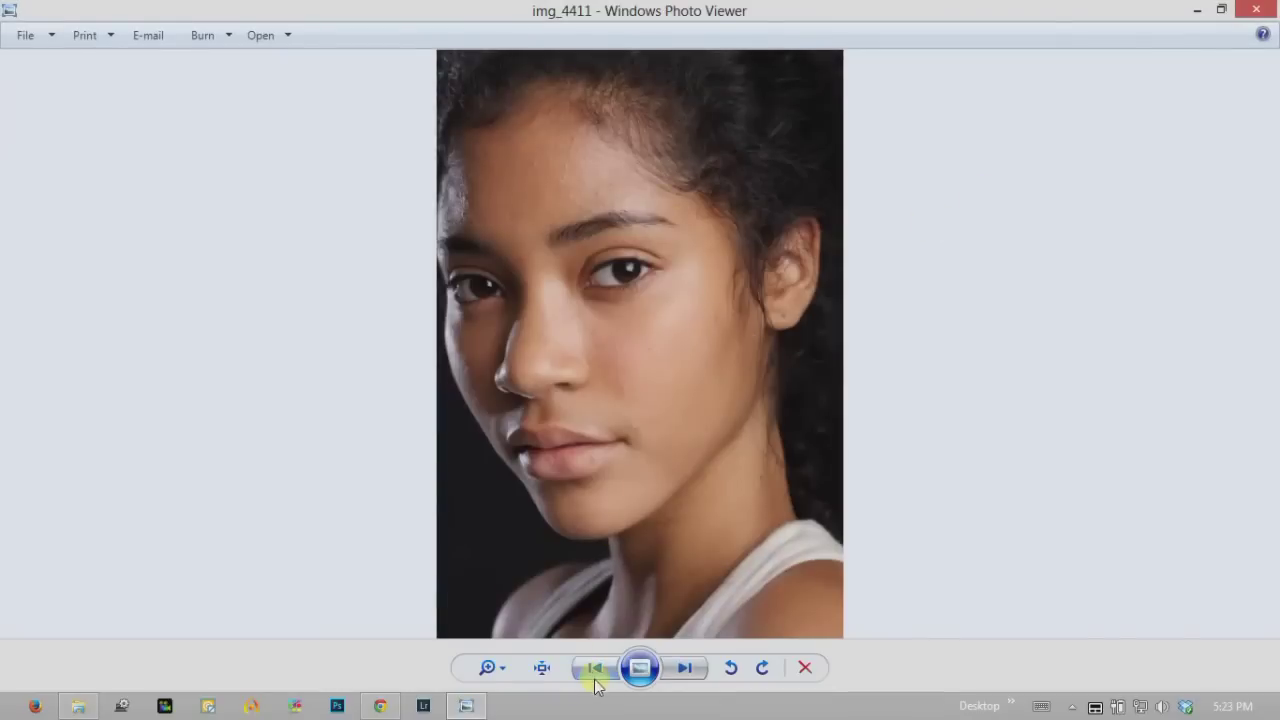
Flip back and forth between img_4410 and img_4411, then close Photo Viewer
{"action": "left_click", "coordinate": [593, 668]}
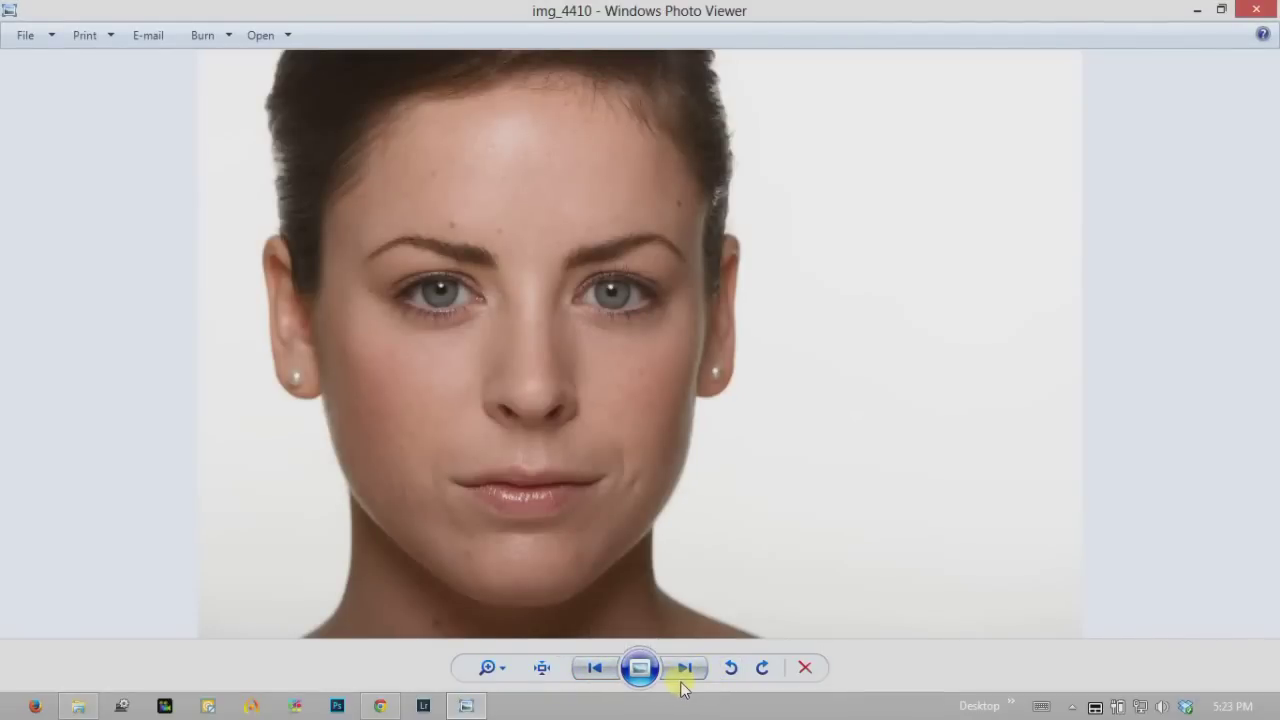
{"action": "left_click", "coordinate": [684, 668]}
{"action": "left_click", "coordinate": [594, 668]}
{"action": "left_click", "coordinate": [684, 668]}
{"action": "left_click", "coordinate": [594, 668]}
{"action": "left_click", "coordinate": [684, 668]}
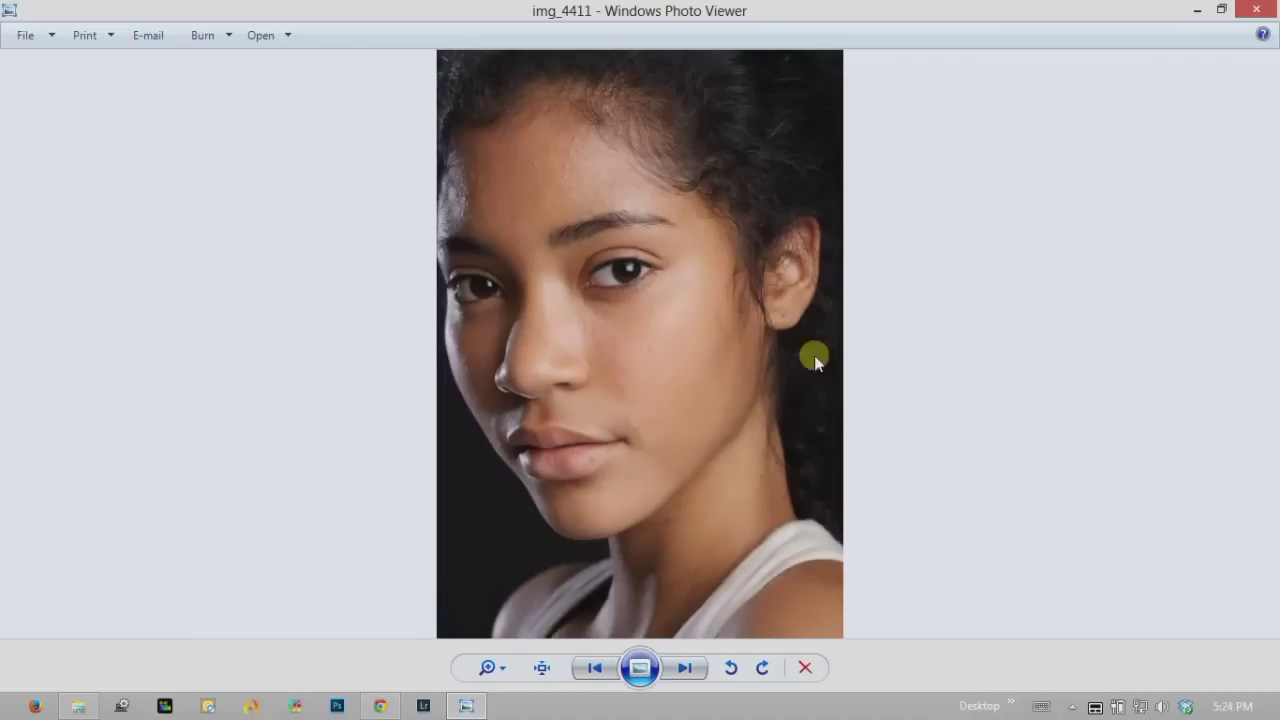
{"action": "left_click", "coordinate": [1254, 14]}
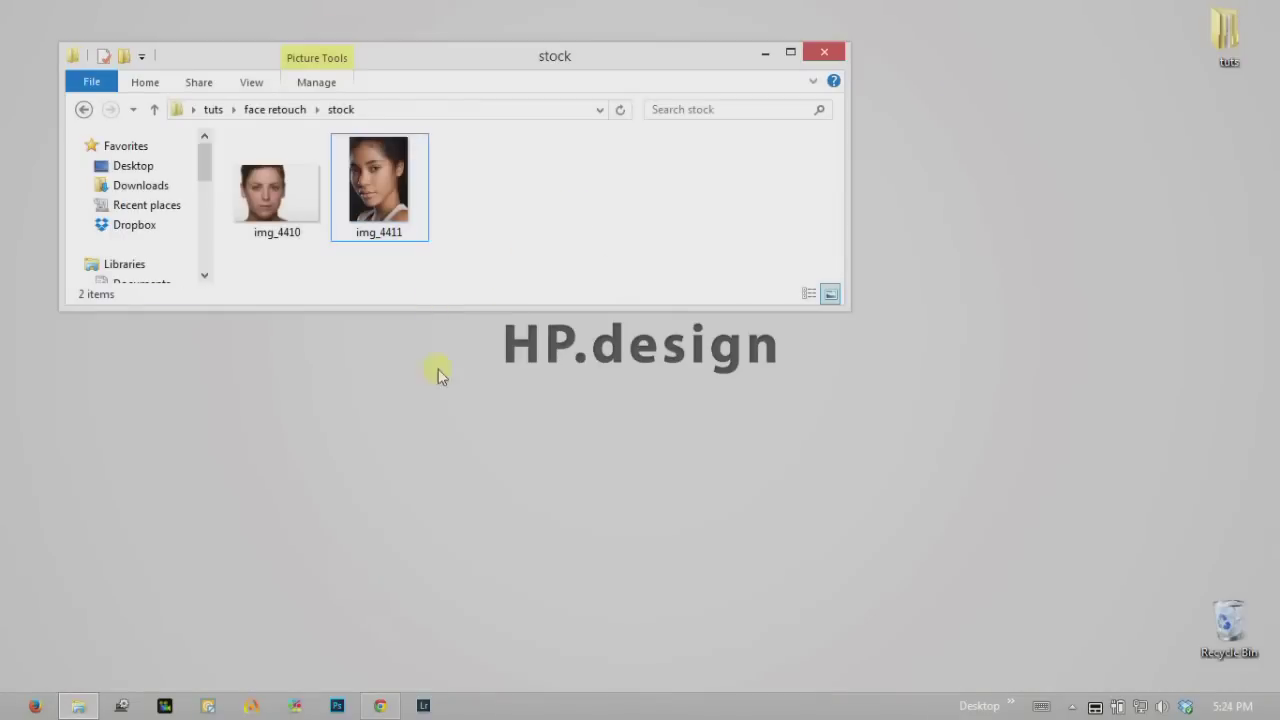
Reopen img_4410, compare it with img_4411 using the arrow keys, and close the viewer
{"action": "left_click", "coordinate": [298, 210]}
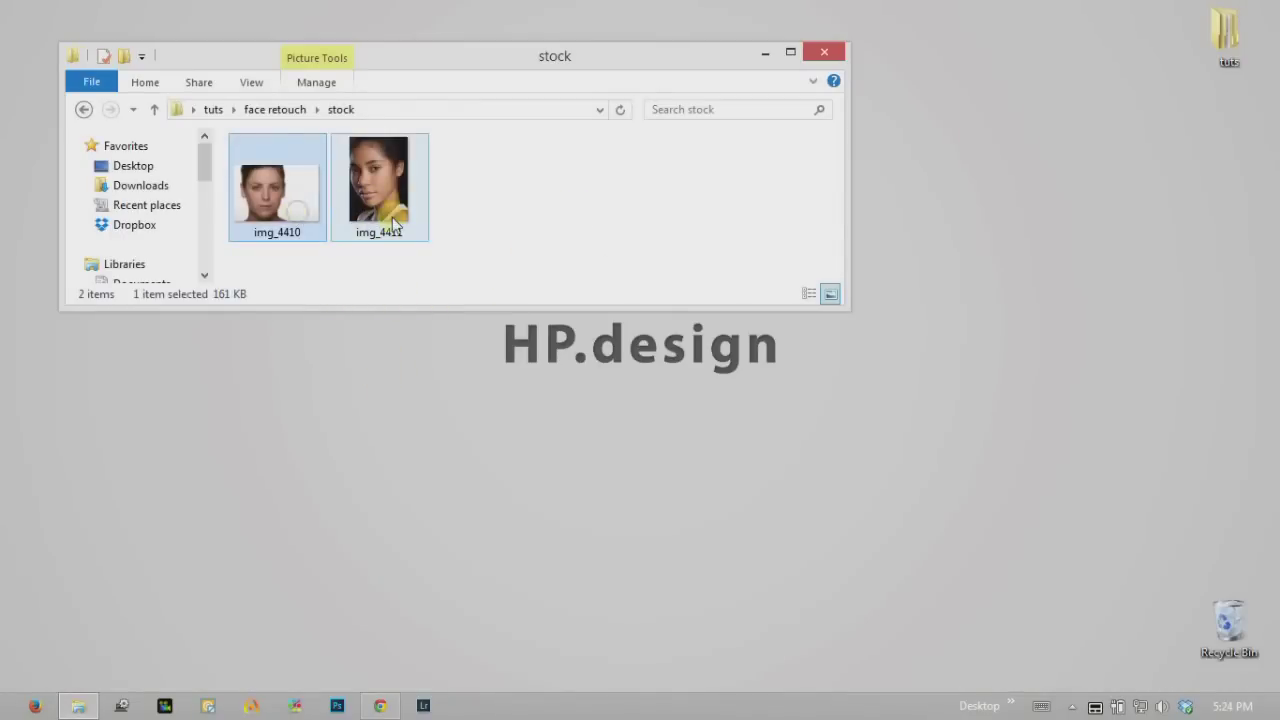
{"action": "key", "text": "Return"}
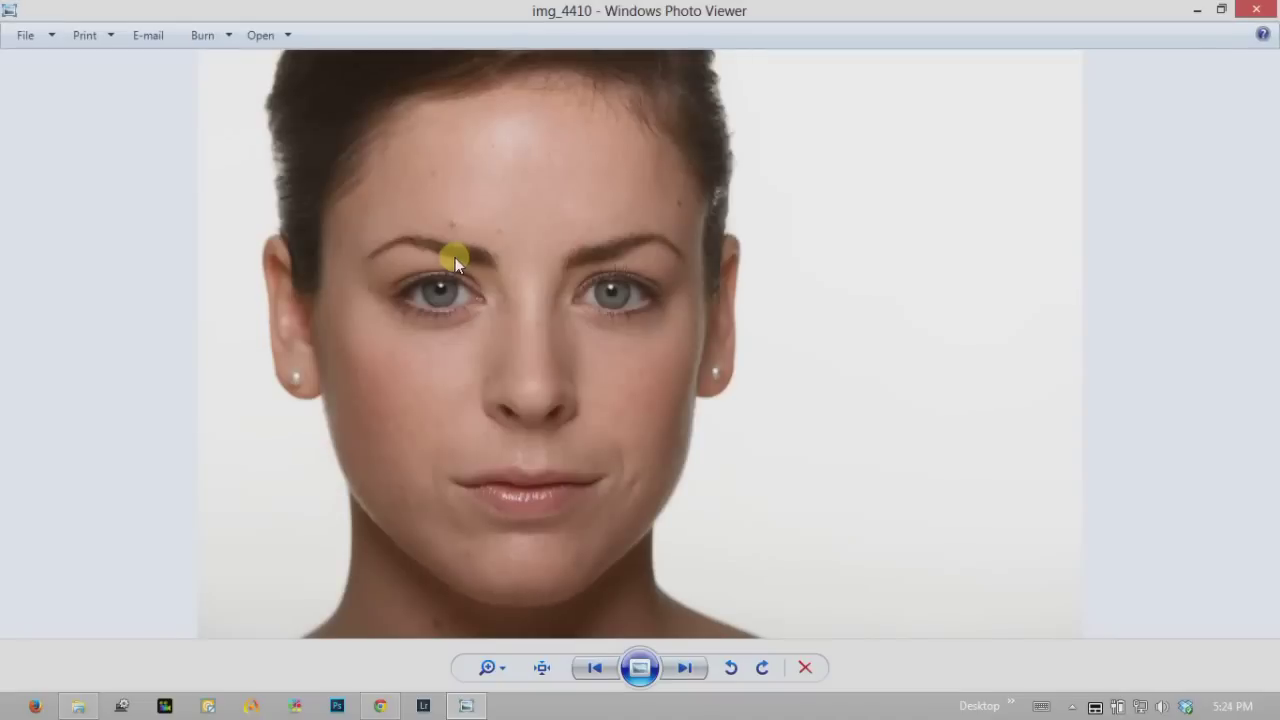
{"action": "key", "text": "Right"}
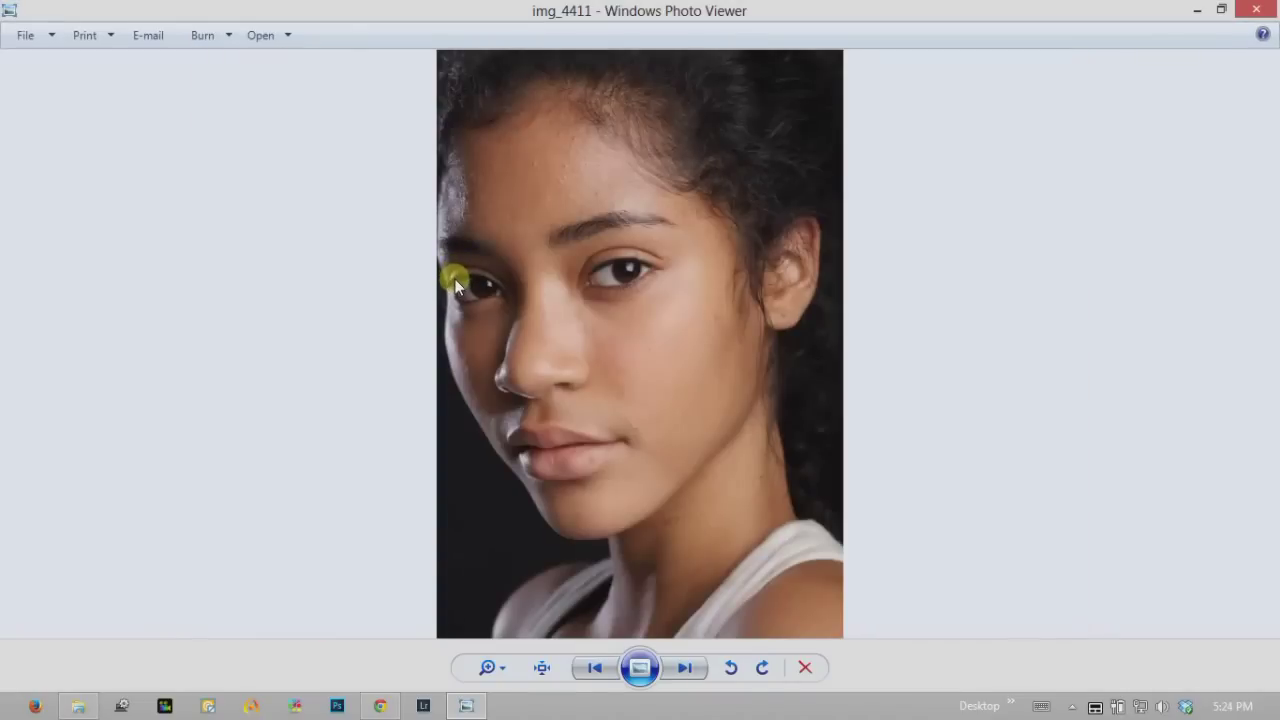
{"action": "key", "text": "Left"}
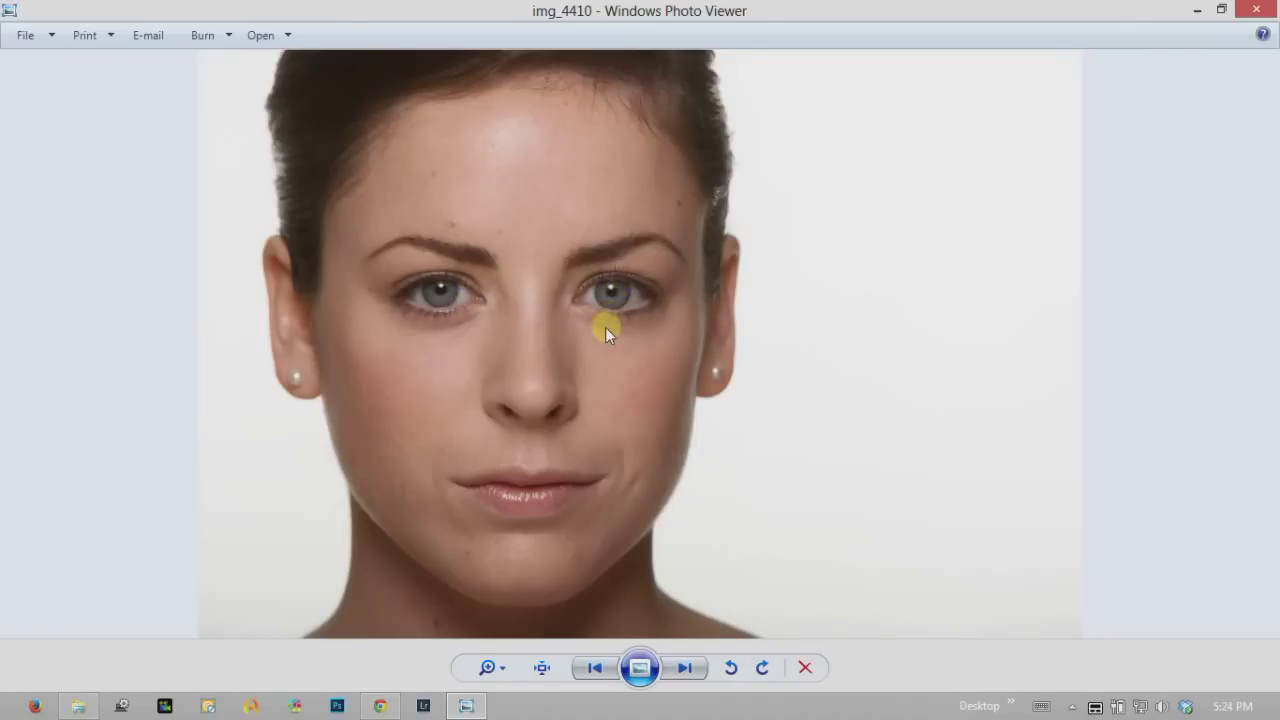
{"action": "key", "text": "Right"}
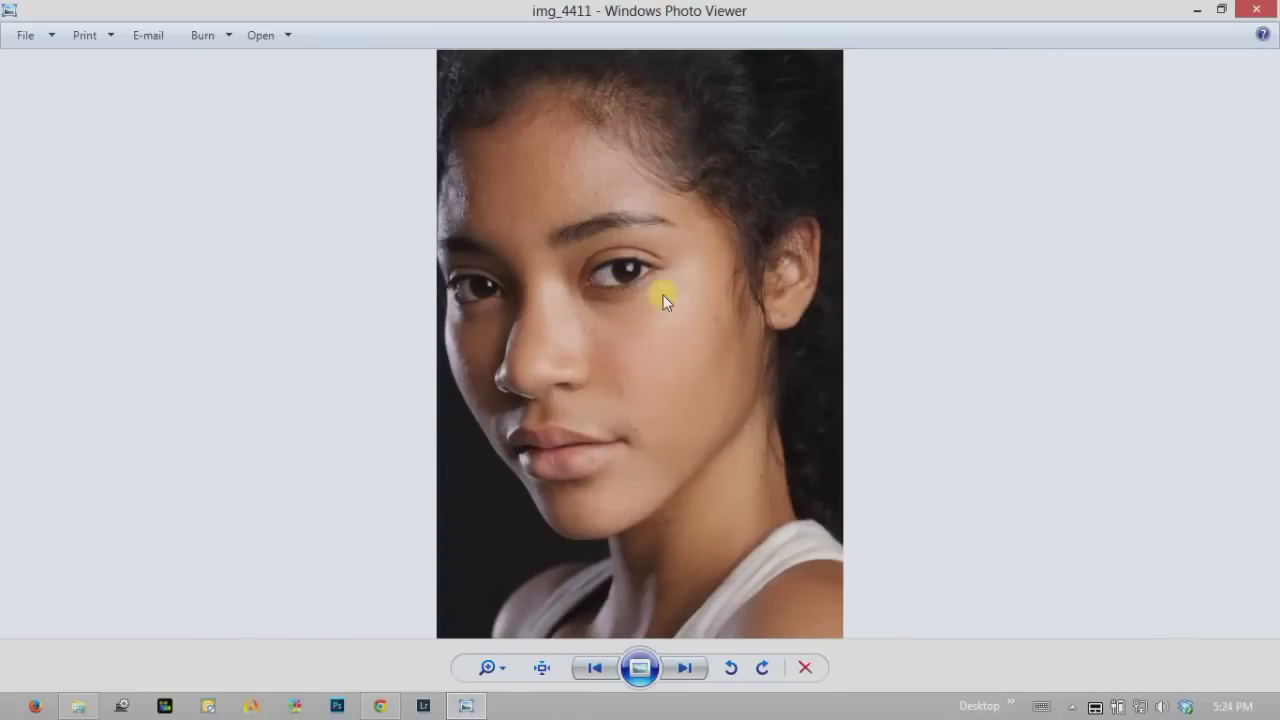
{"action": "left_click", "coordinate": [1255, 12]}
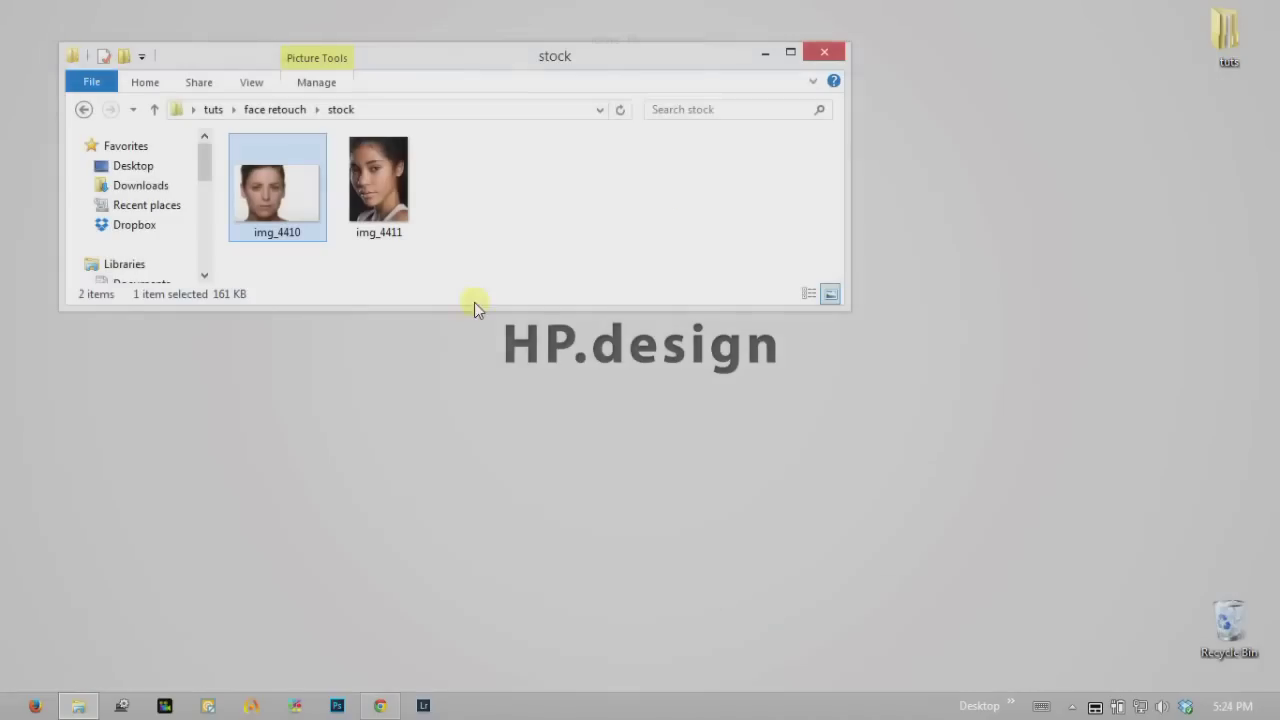
Switch to the empty Photoshop CC workspace from the taskbar
{"action": "left_click", "coordinate": [337, 705]}
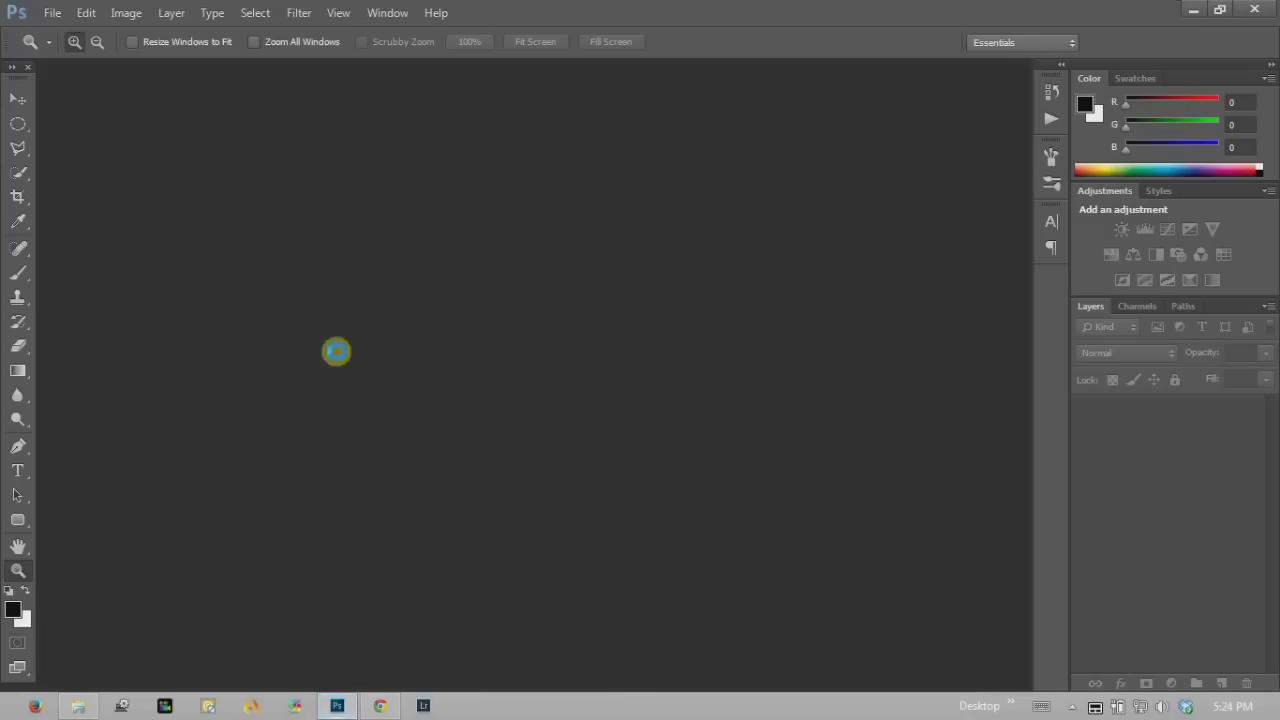
Open img_4411 in Photoshop, zoom to 50% on her face, and pick the Spot Healing Brush
{"action": "left_click", "coordinate": [78, 706]}
{"action": "left_click_drag", "start_coordinate": [378, 185], "coordinate": [459, 510]}
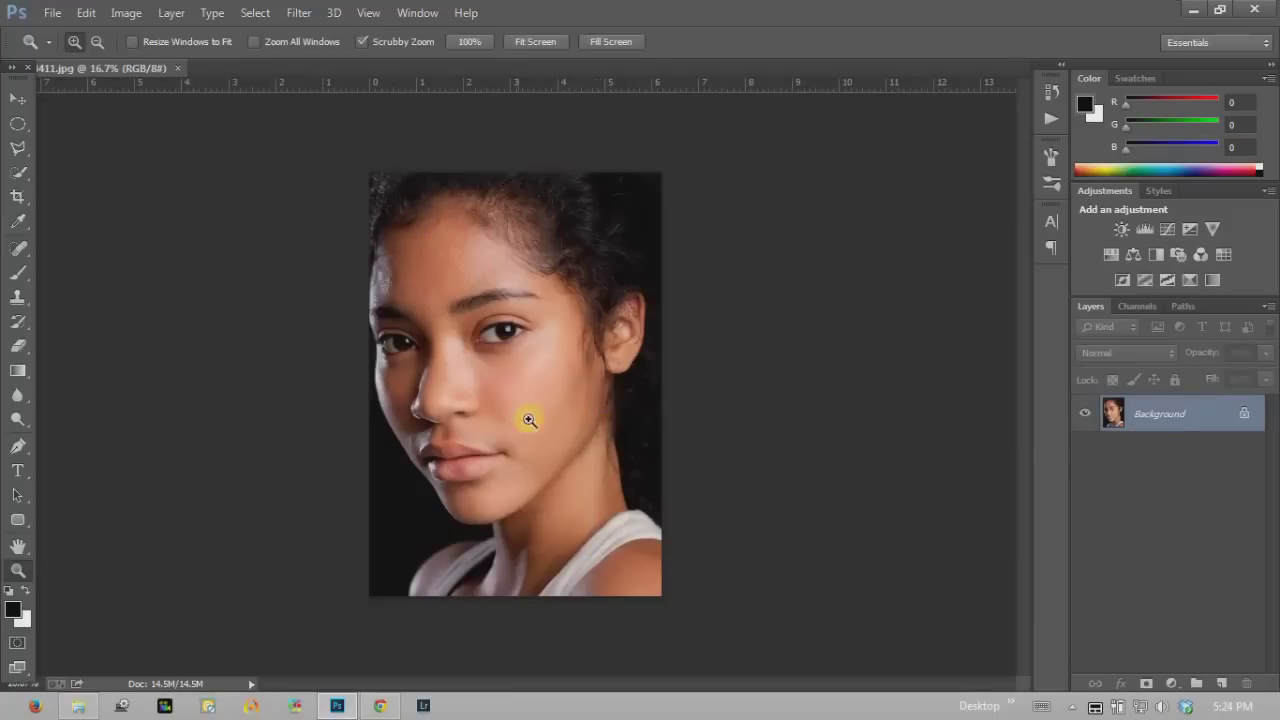
{"action": "left_click", "coordinate": [430, 370]}
{"action": "left_click", "coordinate": [469, 413]}
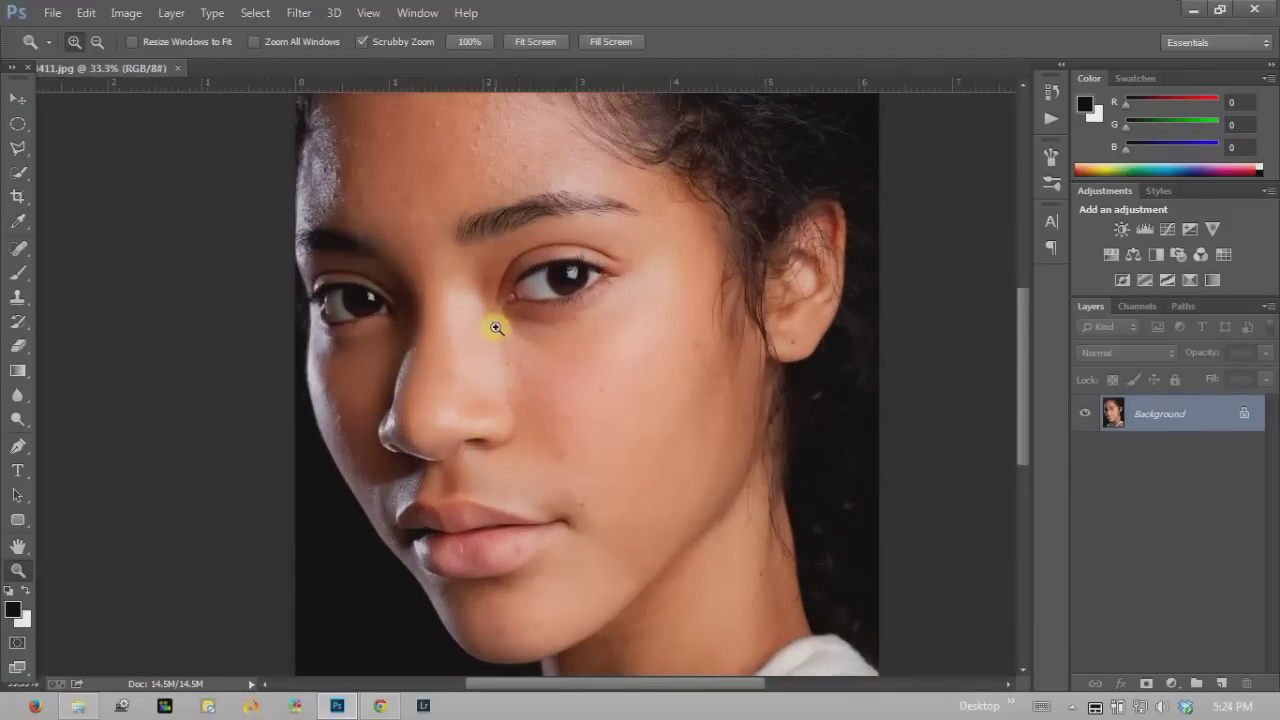
{"action": "left_click", "coordinate": [495, 310]}
{"action": "mouse_move", "coordinate": [494, 209]}
{"action": "left_mouse_down"}
{"action": "mouse_move", "coordinate": [491, 505]}
{"action": "mouse_move", "coordinate": [457, 360]}
{"action": "mouse_move", "coordinate": [560, 297]}
{"action": "mouse_move", "coordinate": [527, 521]}
{"action": "mouse_move", "coordinate": [586, 366]}
{"action": "mouse_move", "coordinate": [586, 286]}
{"action": "mouse_move", "coordinate": [606, 229]}
{"action": "left_mouse_up"}
{"action": "left_click", "coordinate": [18, 248]}
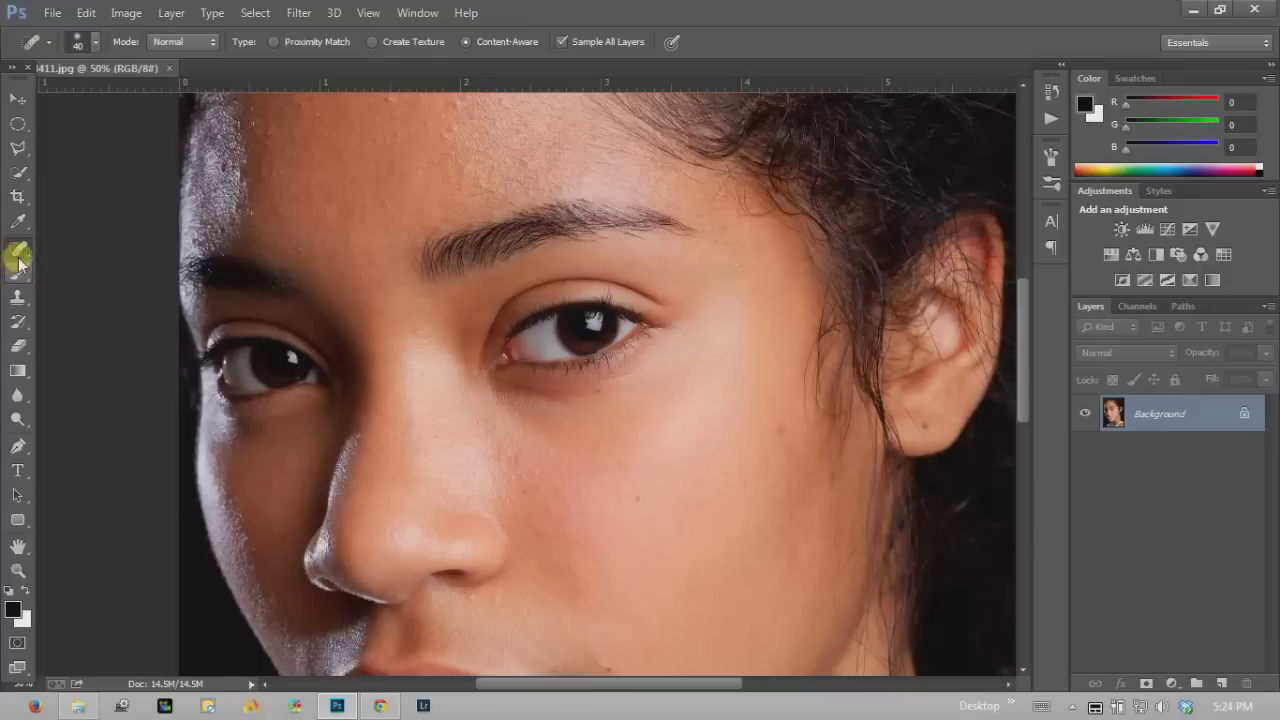
Keep the Spot Healing Brush and zoom to 66.7% on the forehead and hairline
{"action": "left_click", "coordinate": [21, 255]}
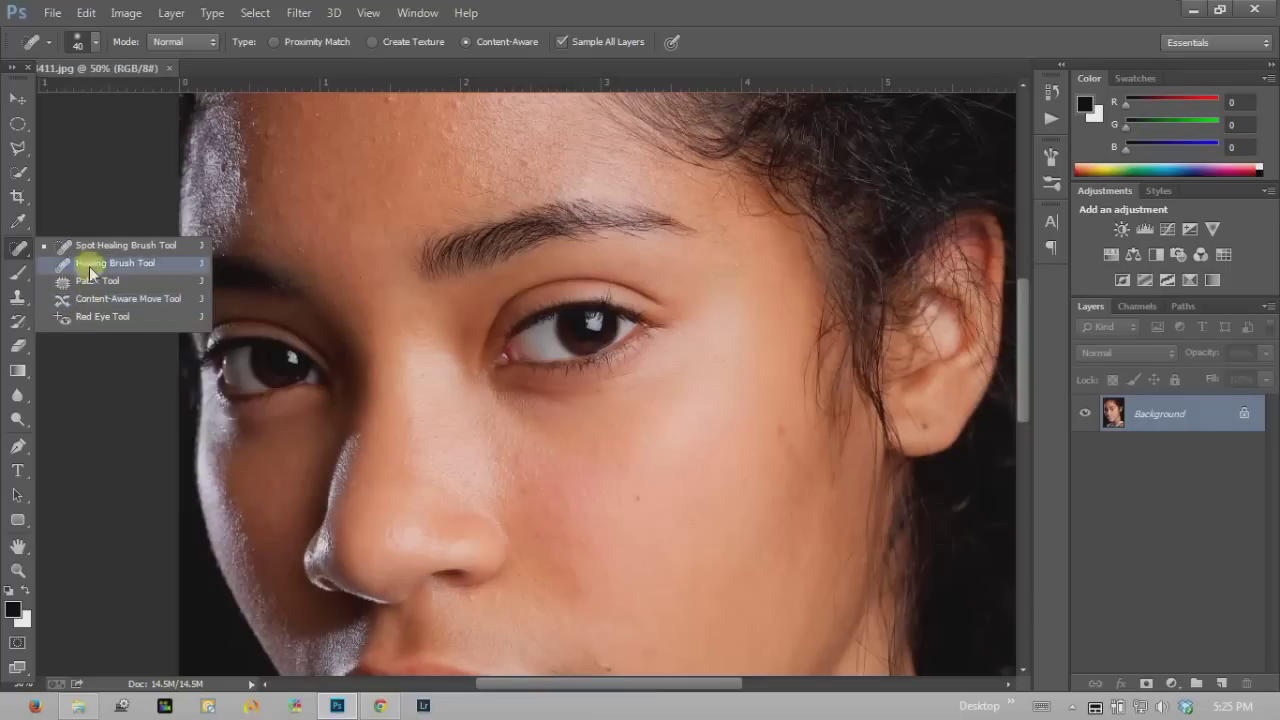
{"action": "left_click", "coordinate": [22, 256]}
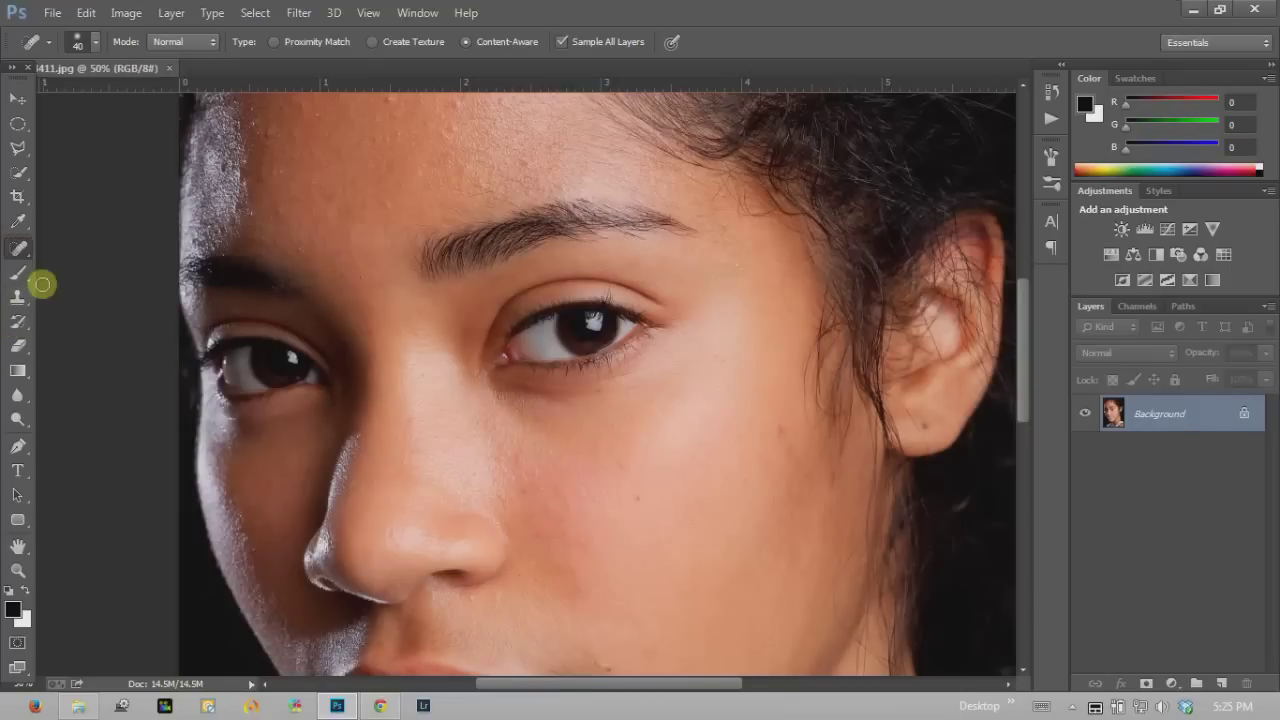
{"action": "left_click_drag", "start_coordinate": [323, 223], "coordinate": [337, 366]}
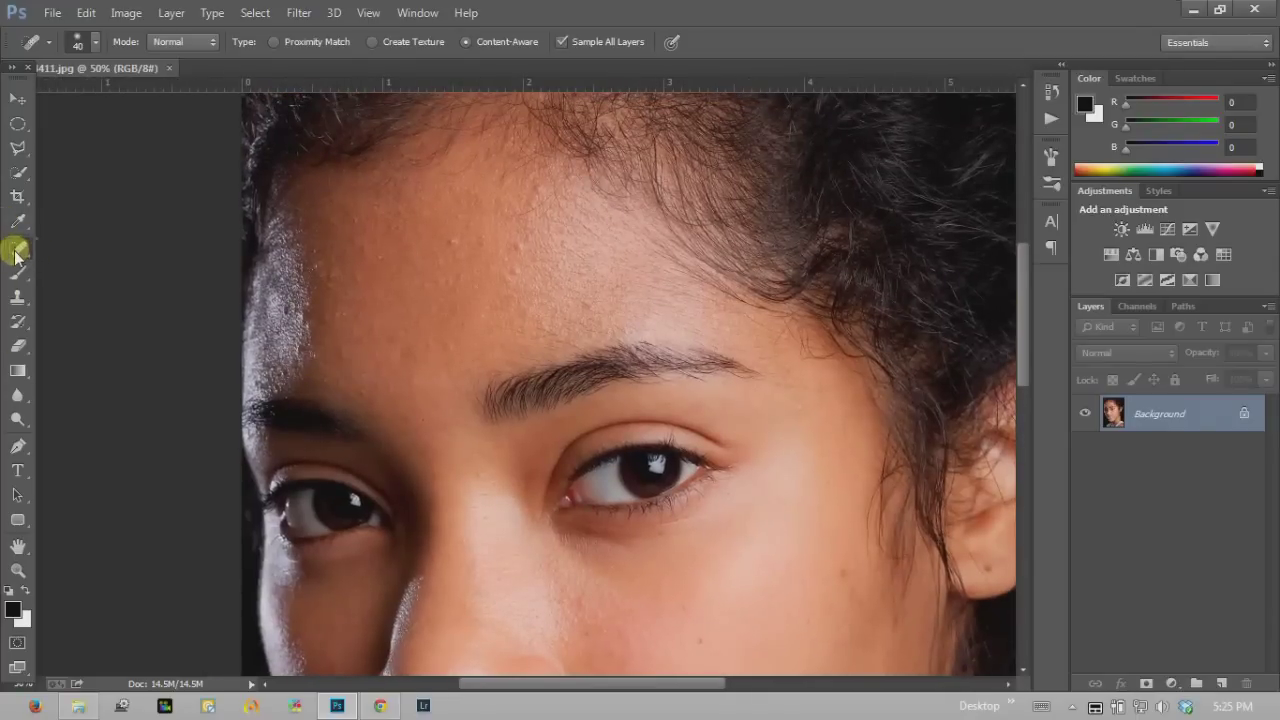
{"action": "left_click_drag", "start_coordinate": [16, 256], "coordinate": [172, 217]}
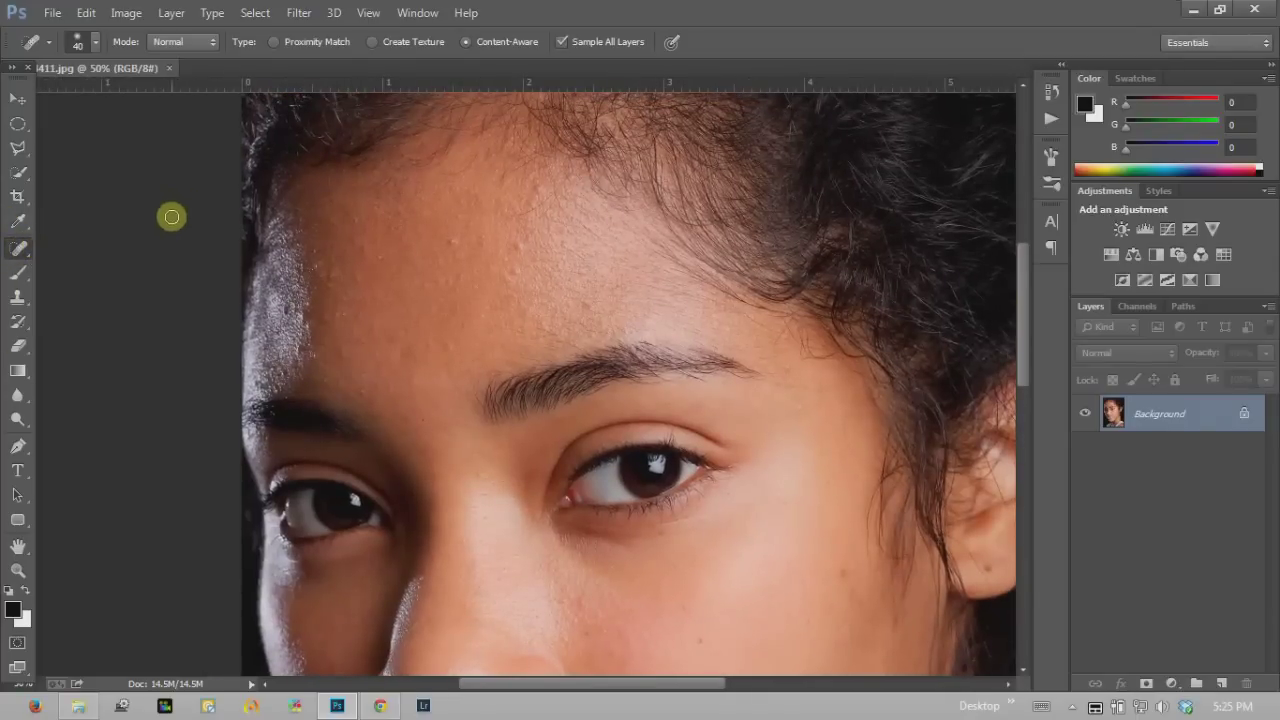
{"action": "scroll", "coordinate": [443, 394], "scroll_direction": "right", "scroll_amount": 2}
{"action": "left_click", "coordinate": [18, 570]}
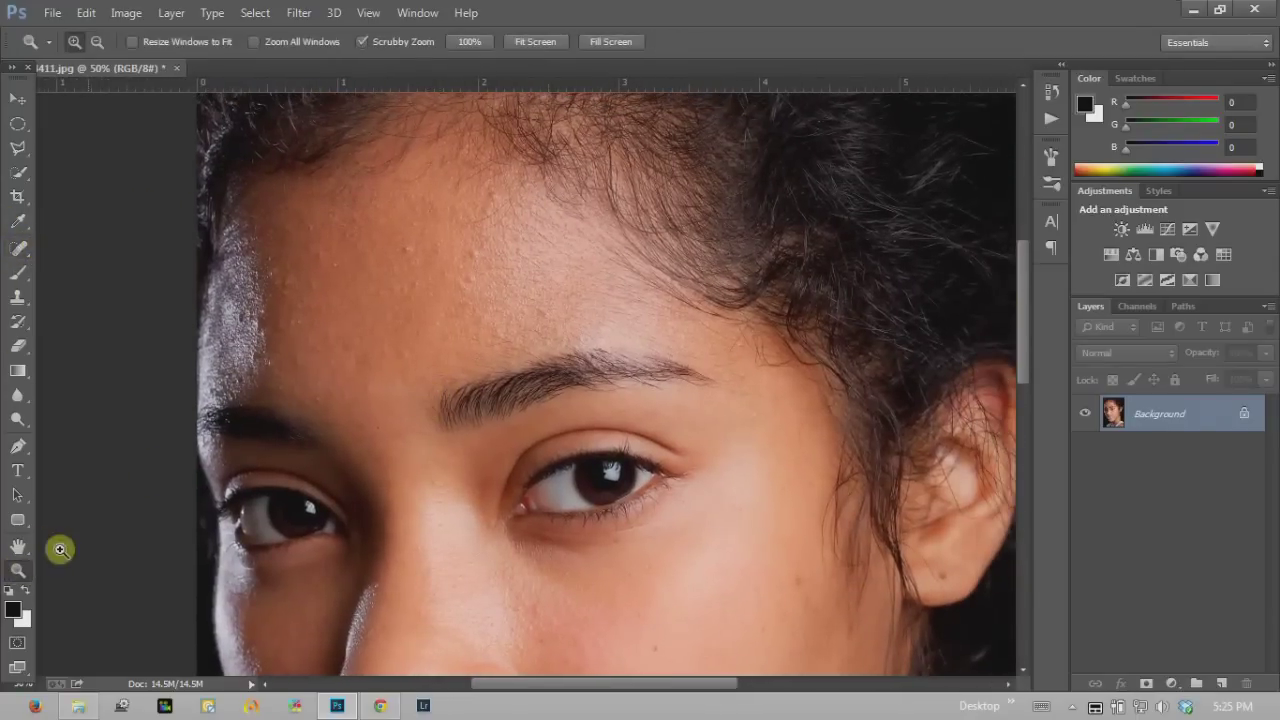
{"action": "left_click", "coordinate": [340, 251]}
{"action": "left_click_drag", "start_coordinate": [331, 251], "coordinate": [346, 343]}
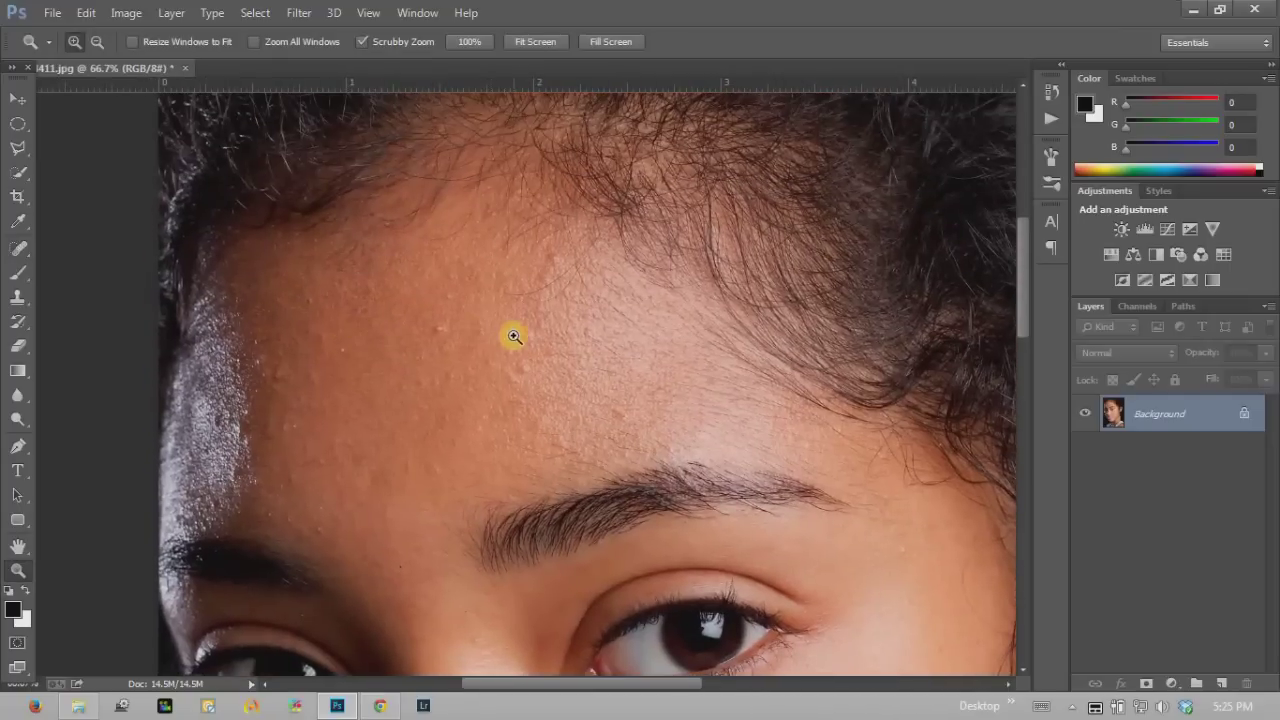
Heal the forehead bumps, then duplicate the Background as Layer 1 with Ctrl+J
{"action": "left_click", "coordinate": [20, 249]}
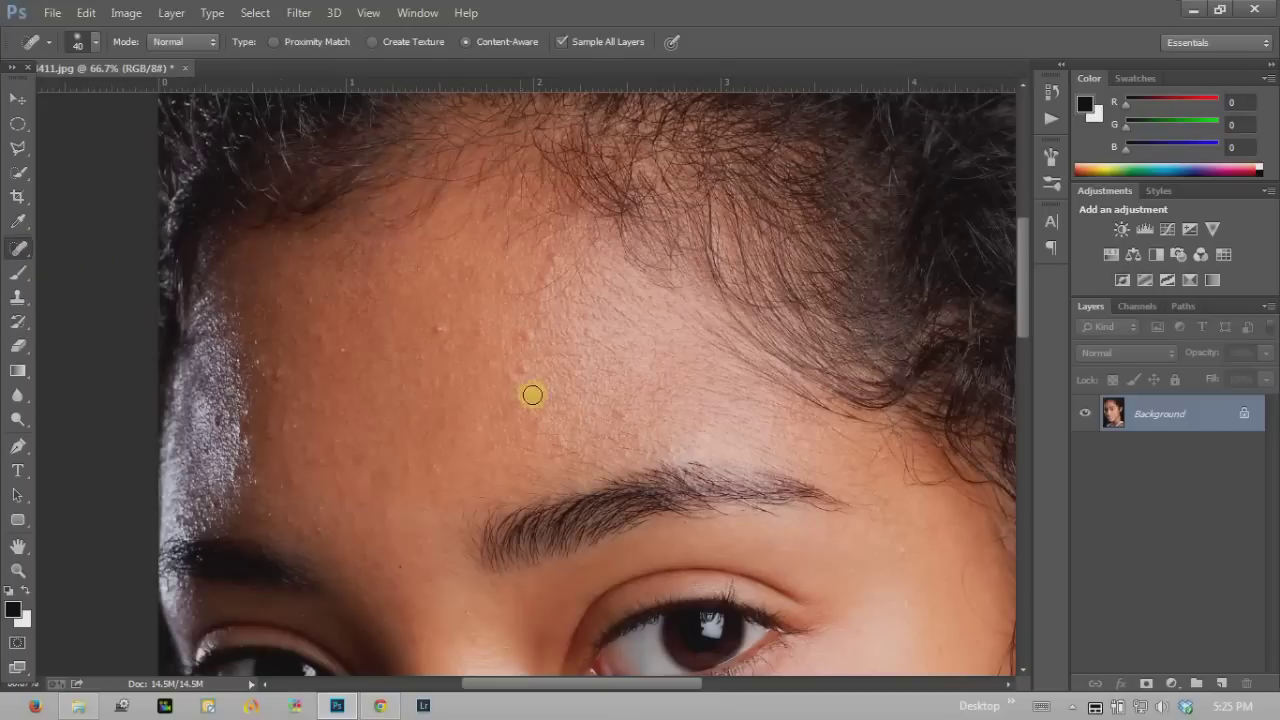
{"action": "left_click", "coordinate": [437, 330]}
{"action": "left_click_drag", "start_coordinate": [394, 323], "coordinate": [397, 360]}
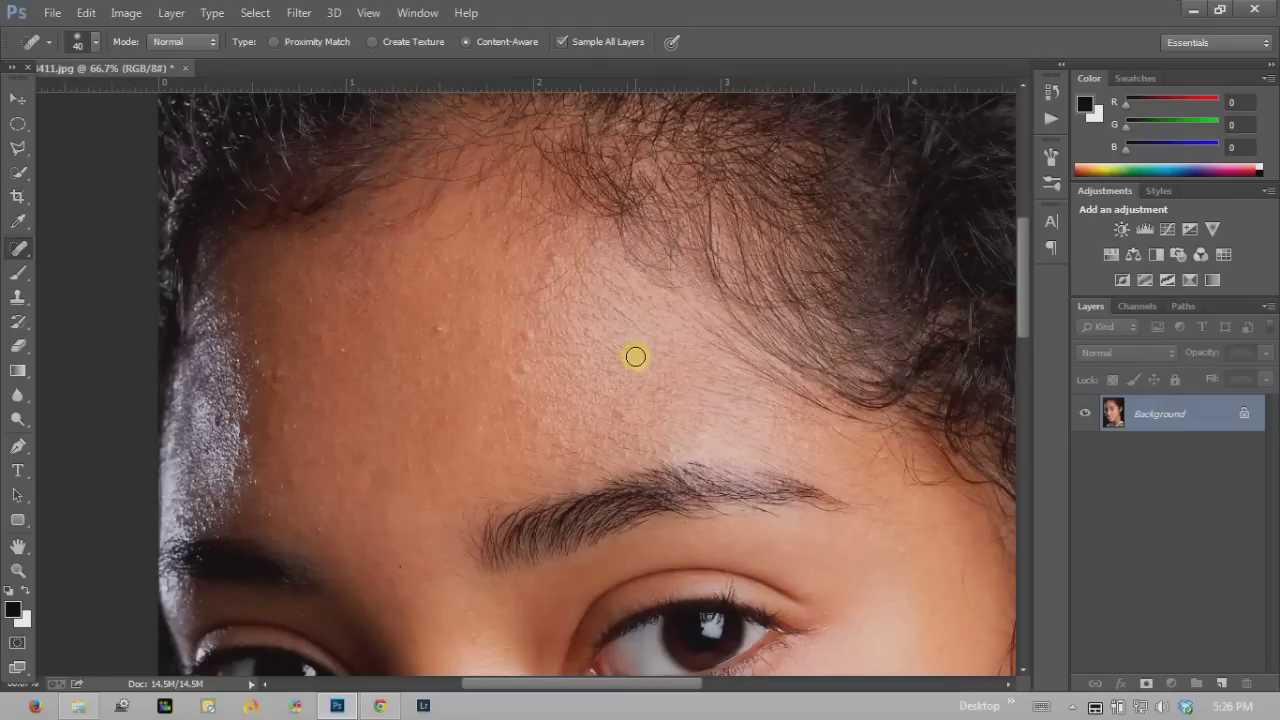
{"action": "key", "text": "ctrl+j"}
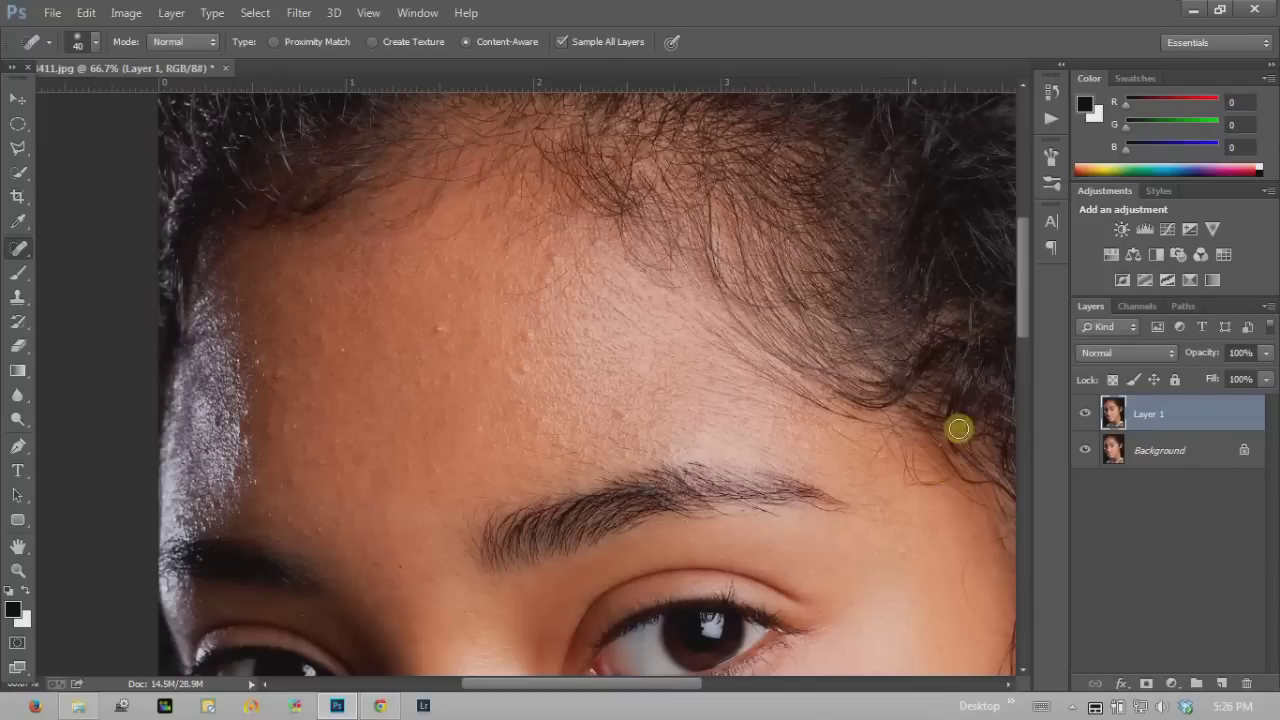
{"action": "left_click", "coordinate": [437, 331]}
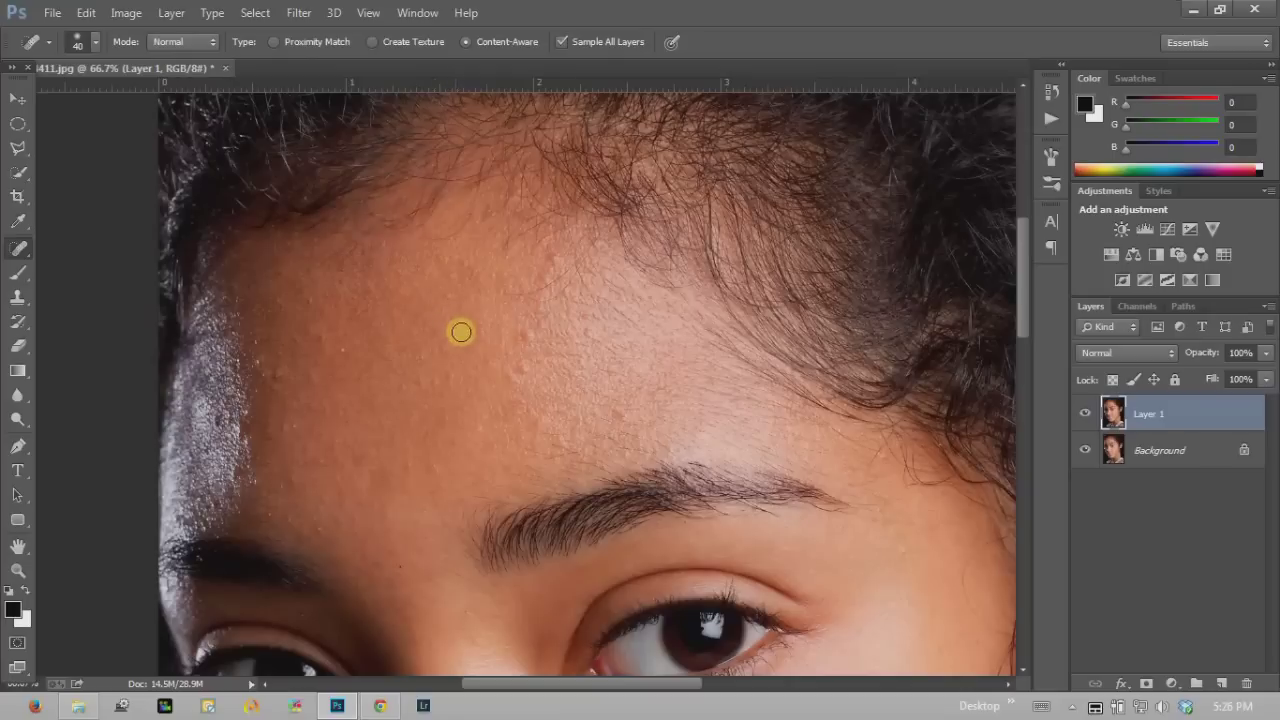
{"action": "left_click", "coordinate": [529, 336]}
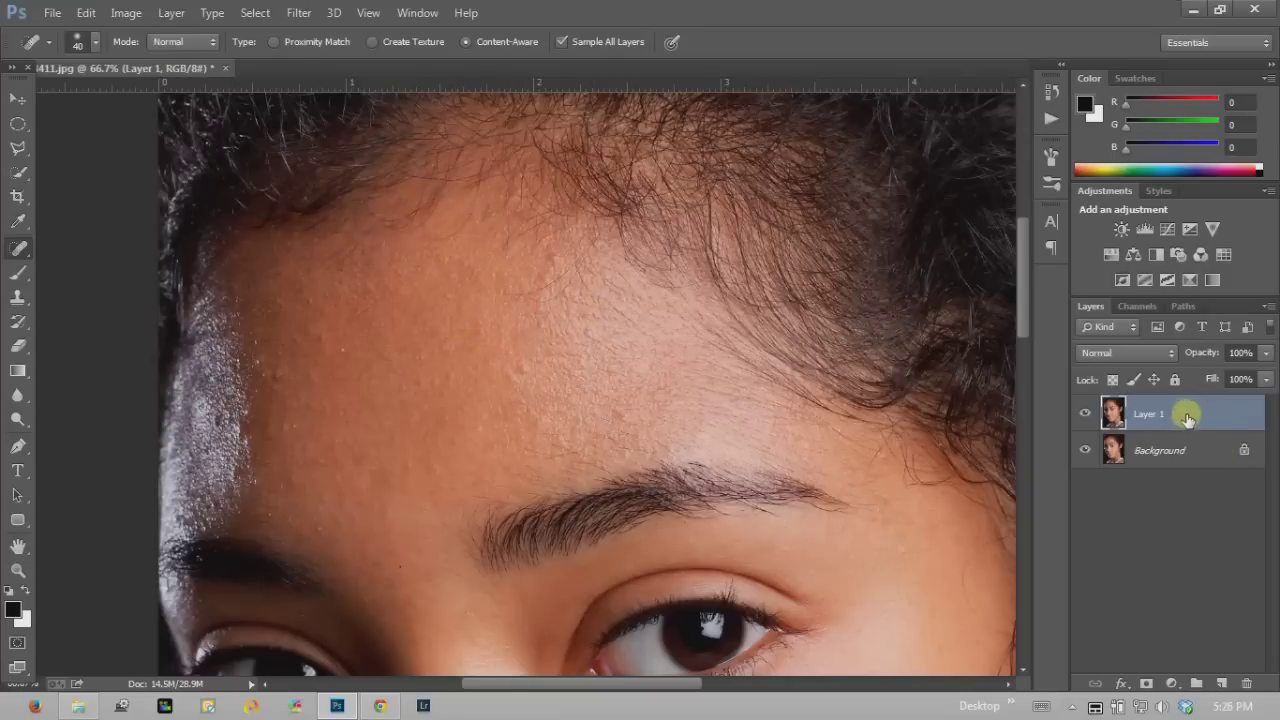
{"action": "key", "text": "Delete"}
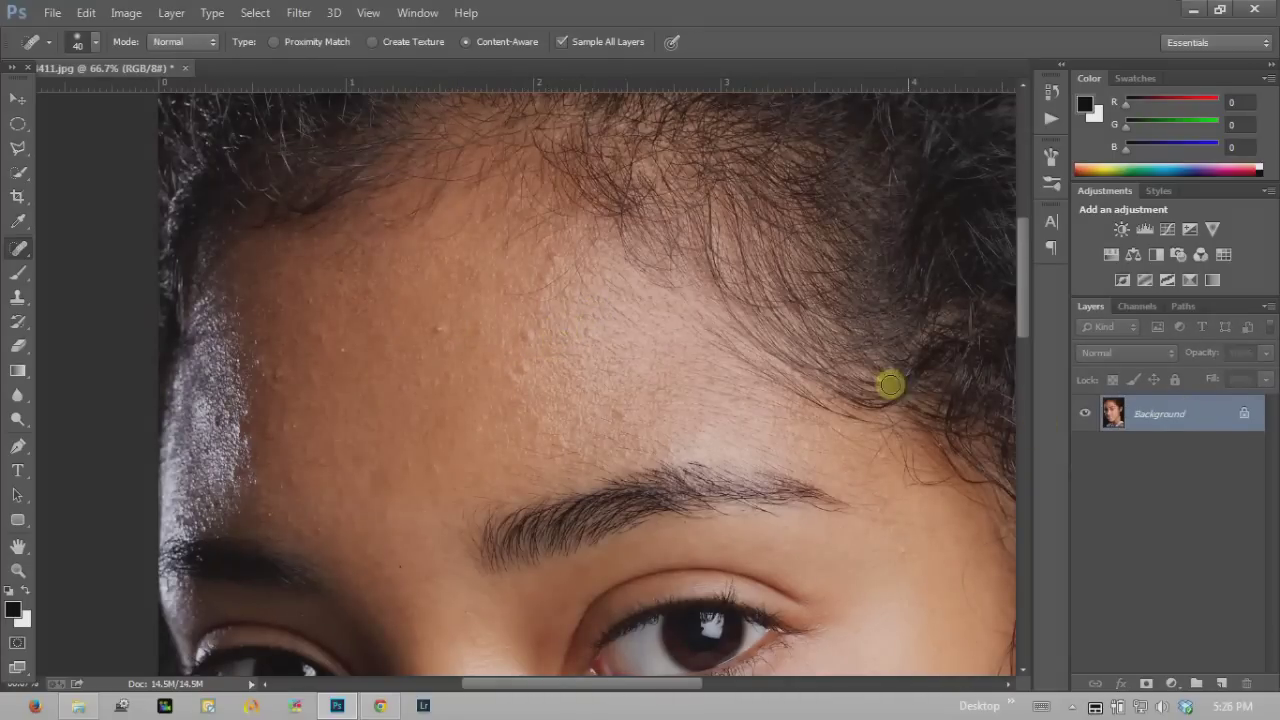
{"action": "left_click", "coordinate": [1220, 683]}
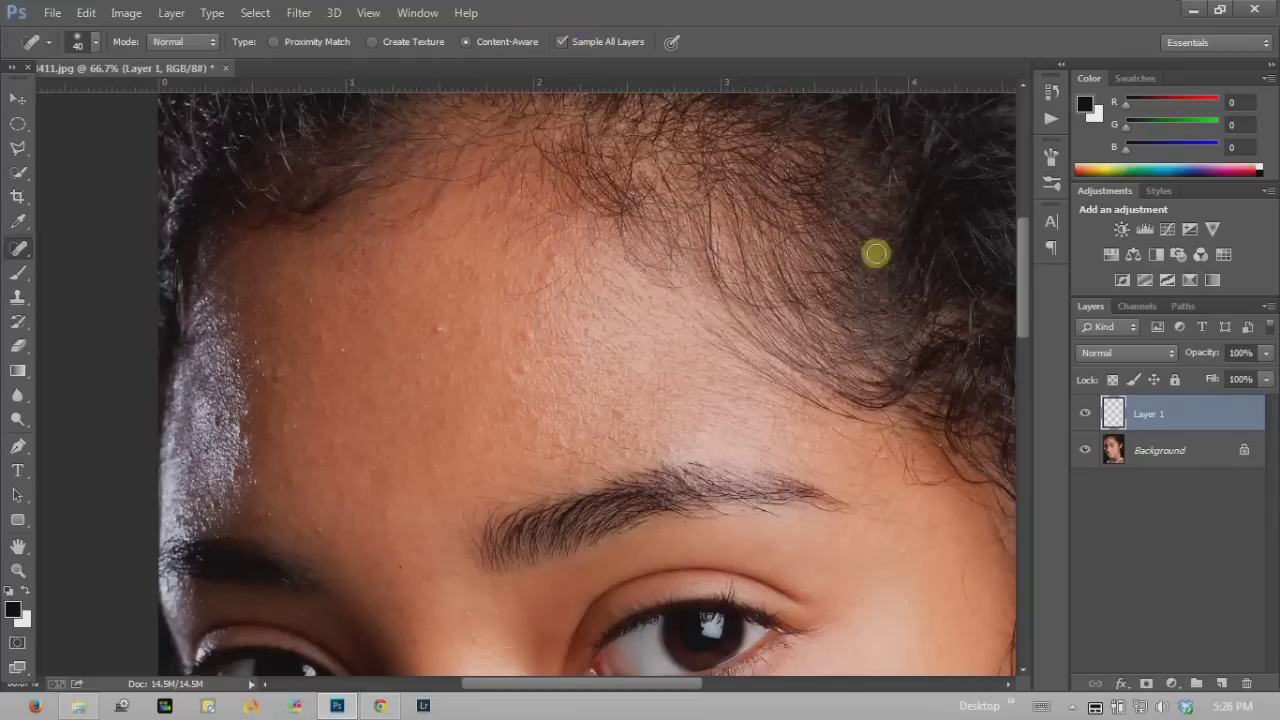
Make Layer 1 the working layer and heal three blemishes on the forehead
{"action": "left_click", "coordinate": [1164, 453]}
{"action": "left_click", "coordinate": [1186, 413]}
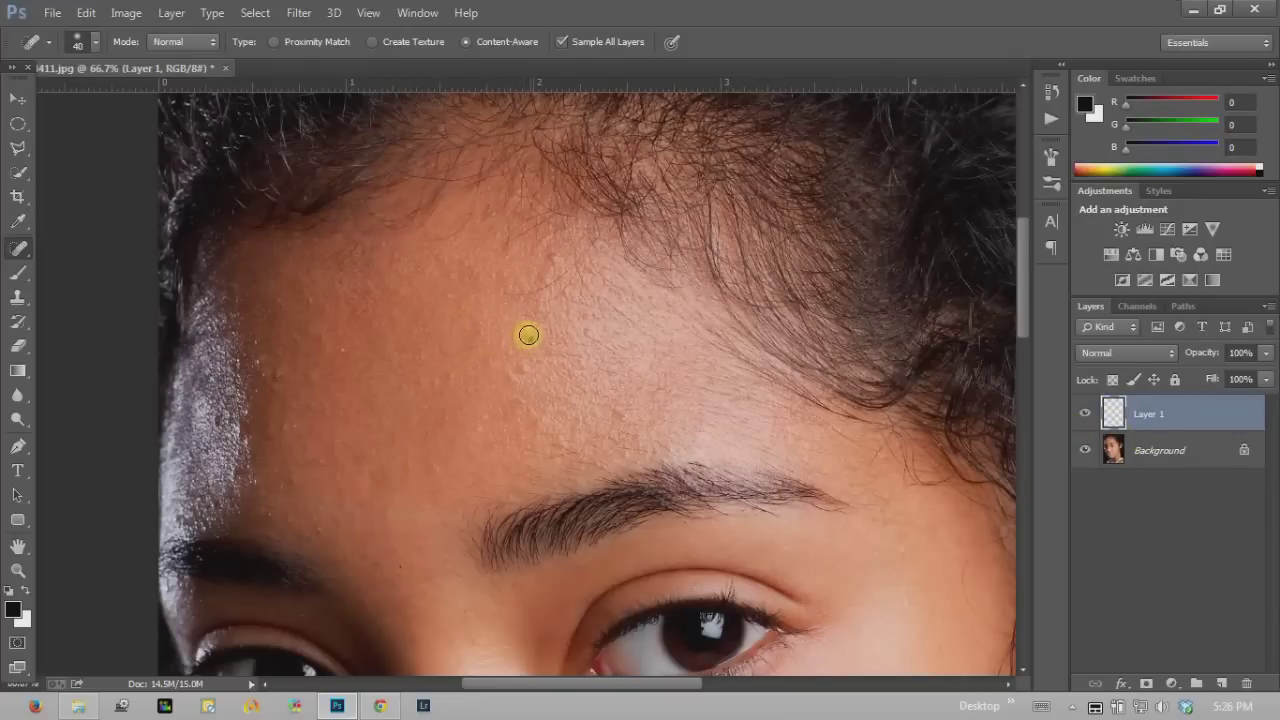
{"action": "left_click", "coordinate": [524, 361]}
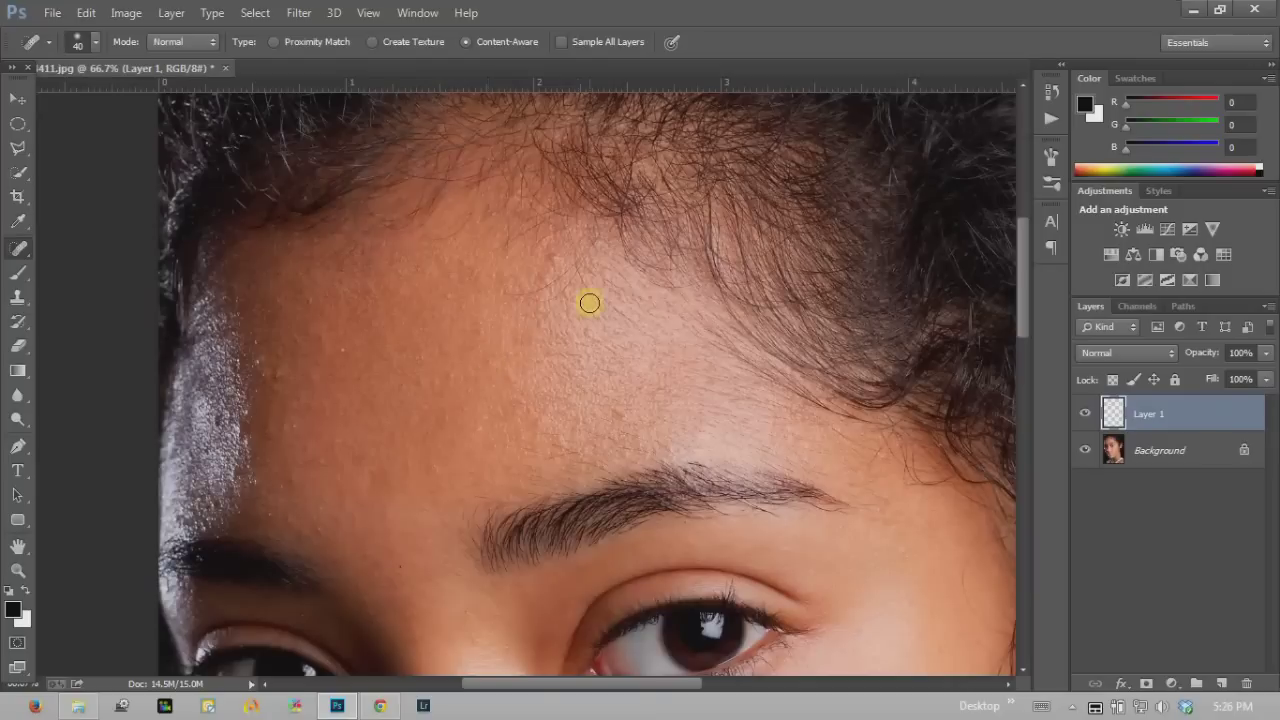
{"action": "left_click", "coordinate": [481, 330]}
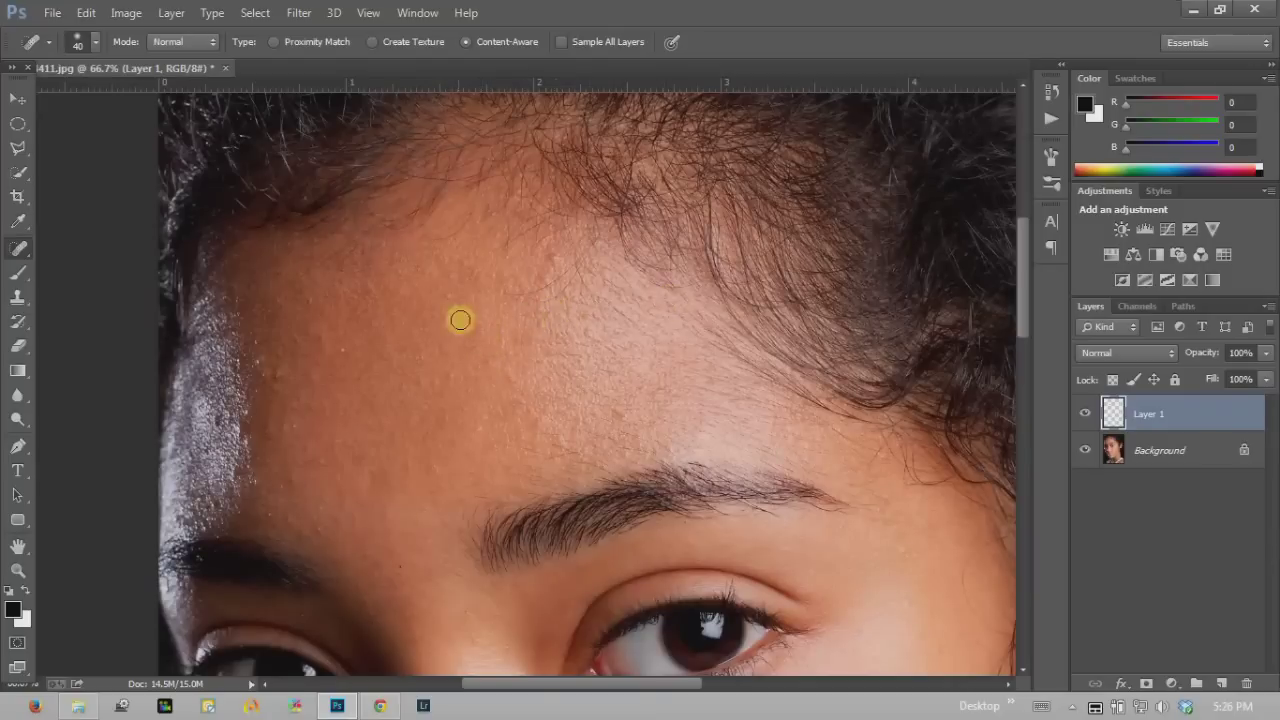
{"action": "left_click", "coordinate": [448, 296]}
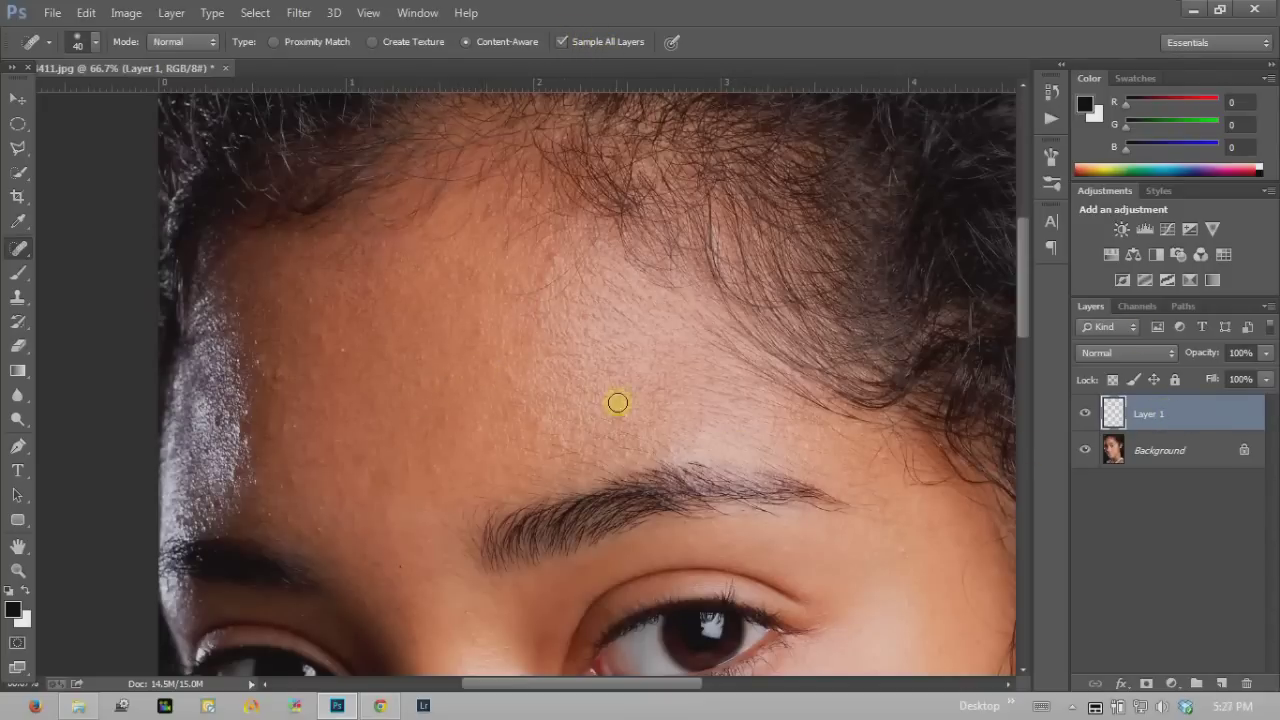
Keep Spot Healing selected and heal another small blemish near the brow
{"action": "left_click_drag", "start_coordinate": [566, 466], "coordinate": [564, 380]}
{"action": "left_click", "coordinate": [20, 248]}
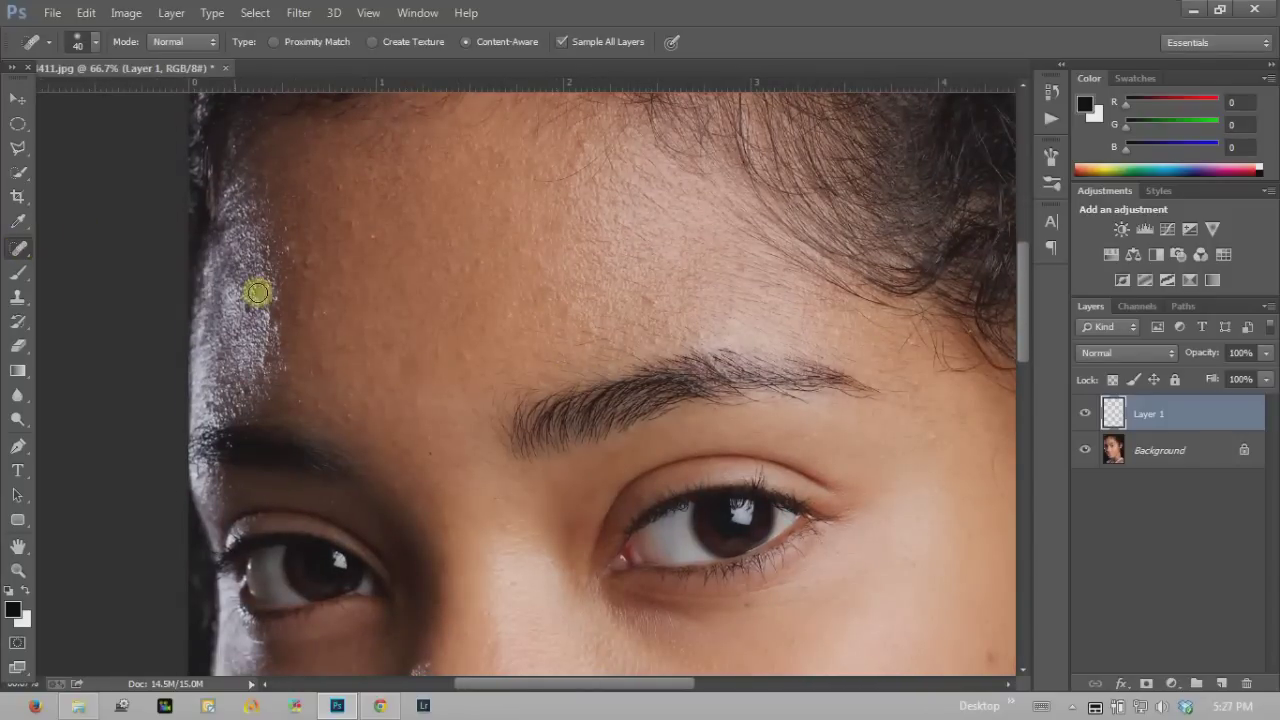
{"action": "left_click", "coordinate": [18, 252]}
{"action": "left_click", "coordinate": [110, 245]}
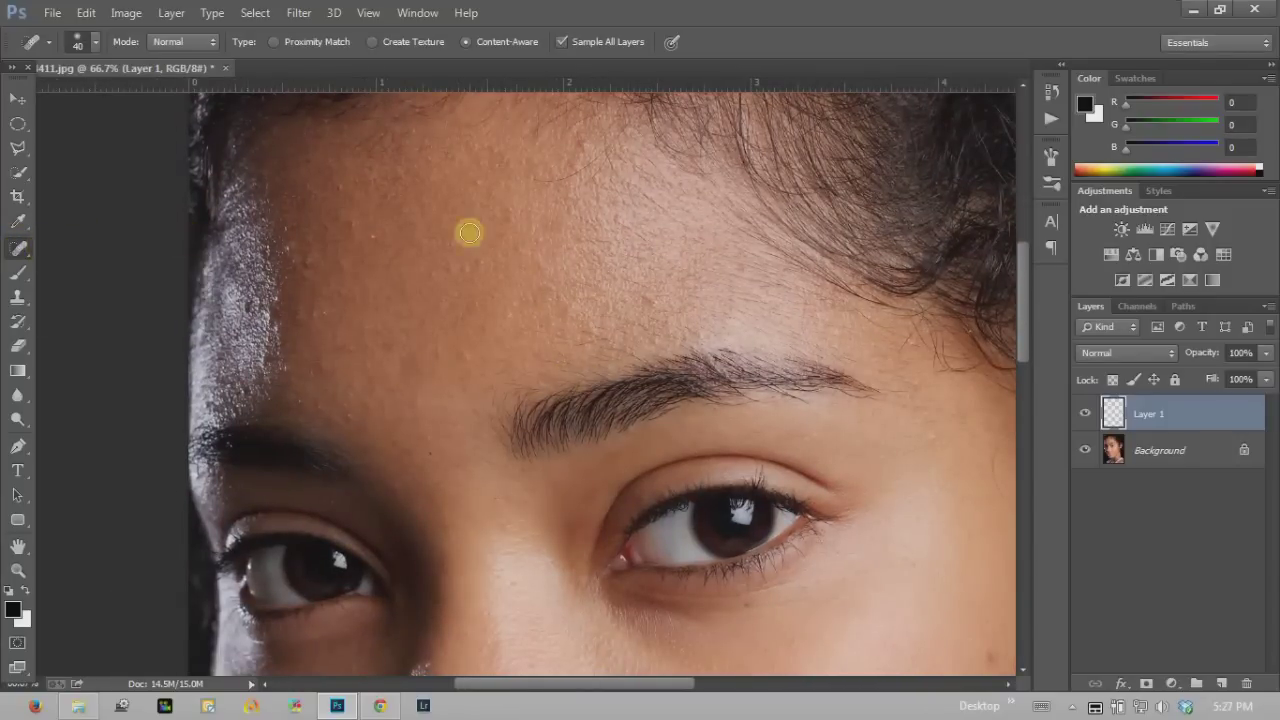
{"action": "left_click_drag", "start_coordinate": [462, 235], "coordinate": [440, 286]}
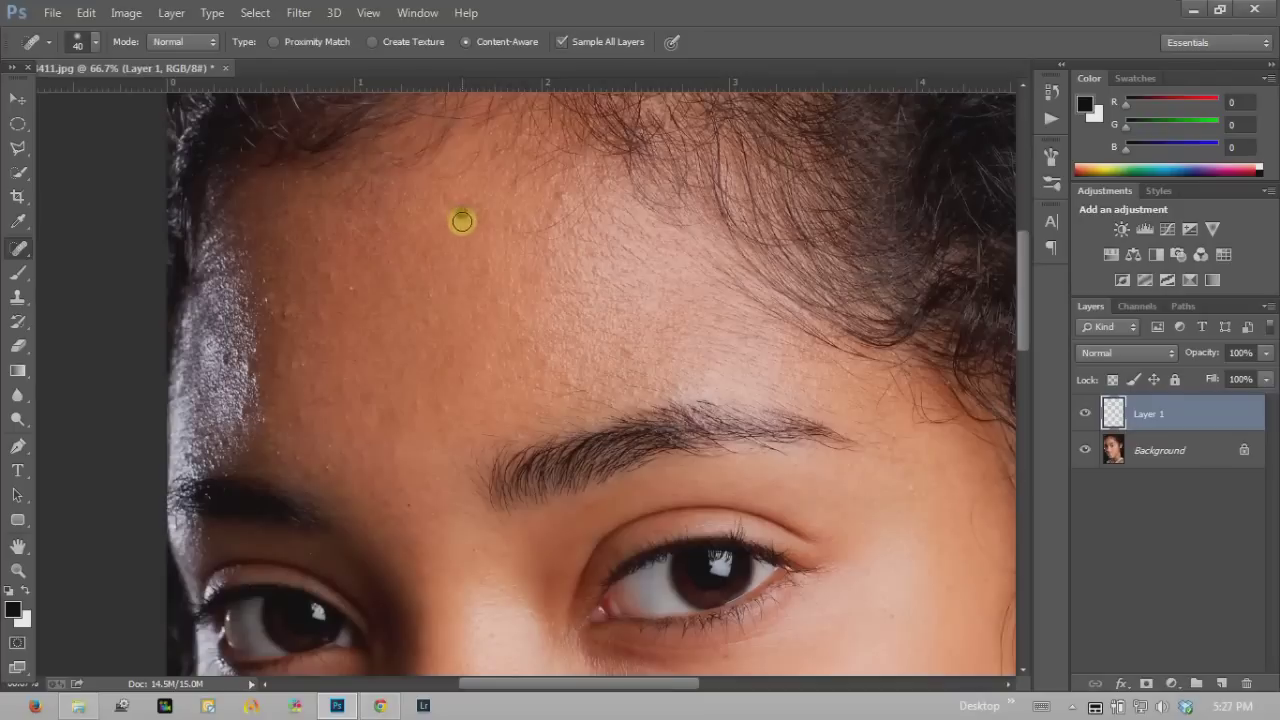
{"action": "left_click", "coordinate": [286, 310]}
{"action": "left_click", "coordinate": [286, 311]}
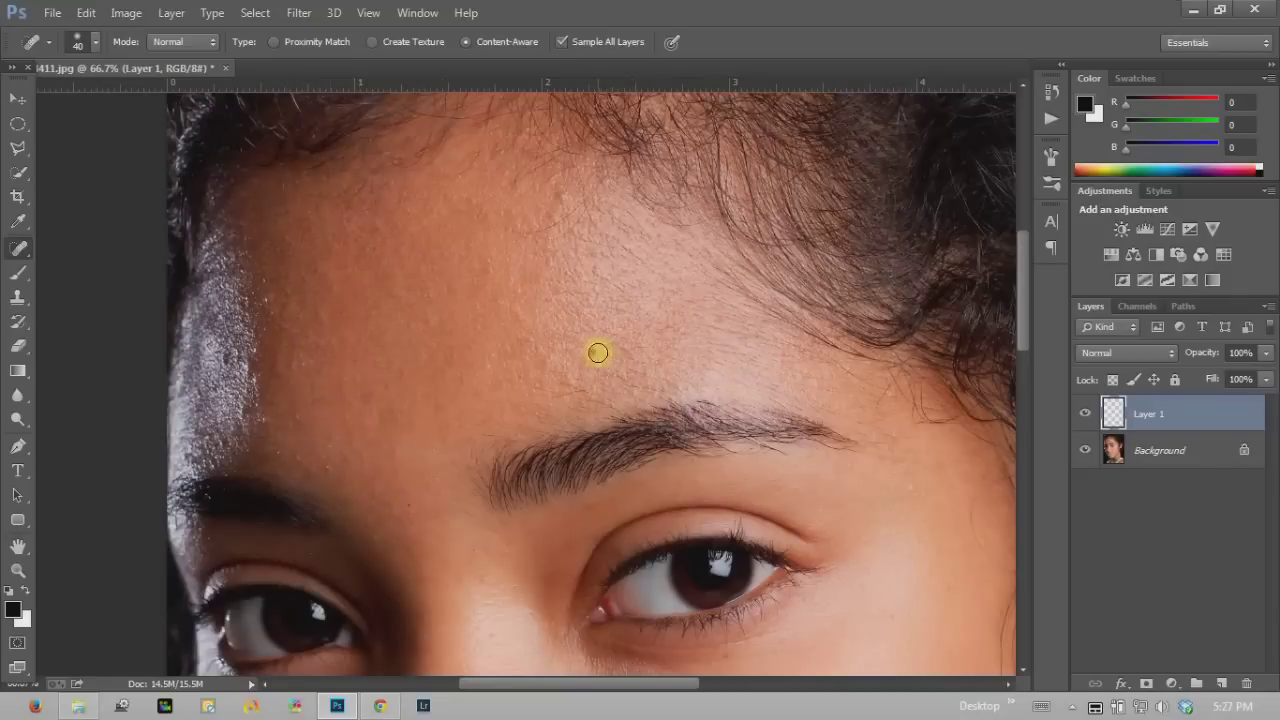
Heal the dark cheek blemish, the lower-lip spot and the vertical lip crease on Layer 1
{"action": "scroll", "coordinate": [515, 411], "scroll_direction": "down", "scroll_amount": 5}
{"action": "scroll", "coordinate": [515, 411], "scroll_direction": "right", "scroll_amount": 3}
{"action": "left_click", "coordinate": [732, 228]}
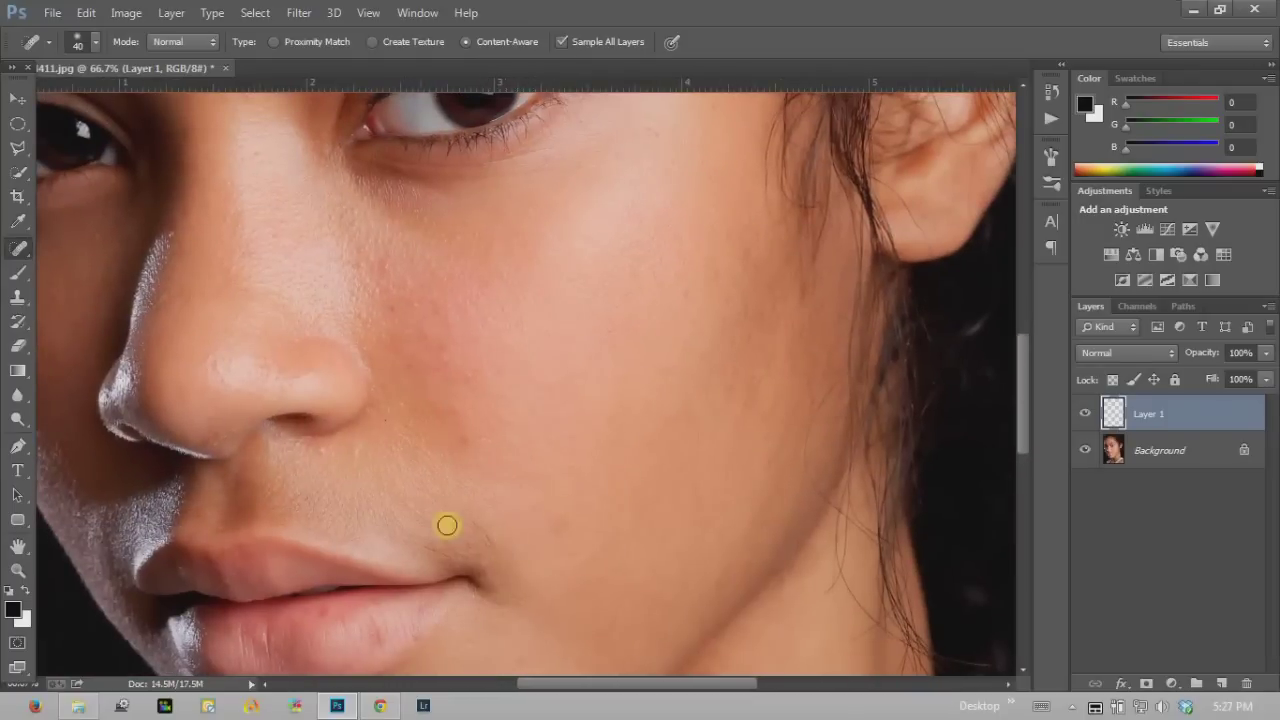
{"action": "scroll", "coordinate": [397, 371], "scroll_direction": "left", "scroll_amount": 3}
{"action": "scroll", "coordinate": [466, 543], "scroll_direction": "down", "scroll_amount": 3}
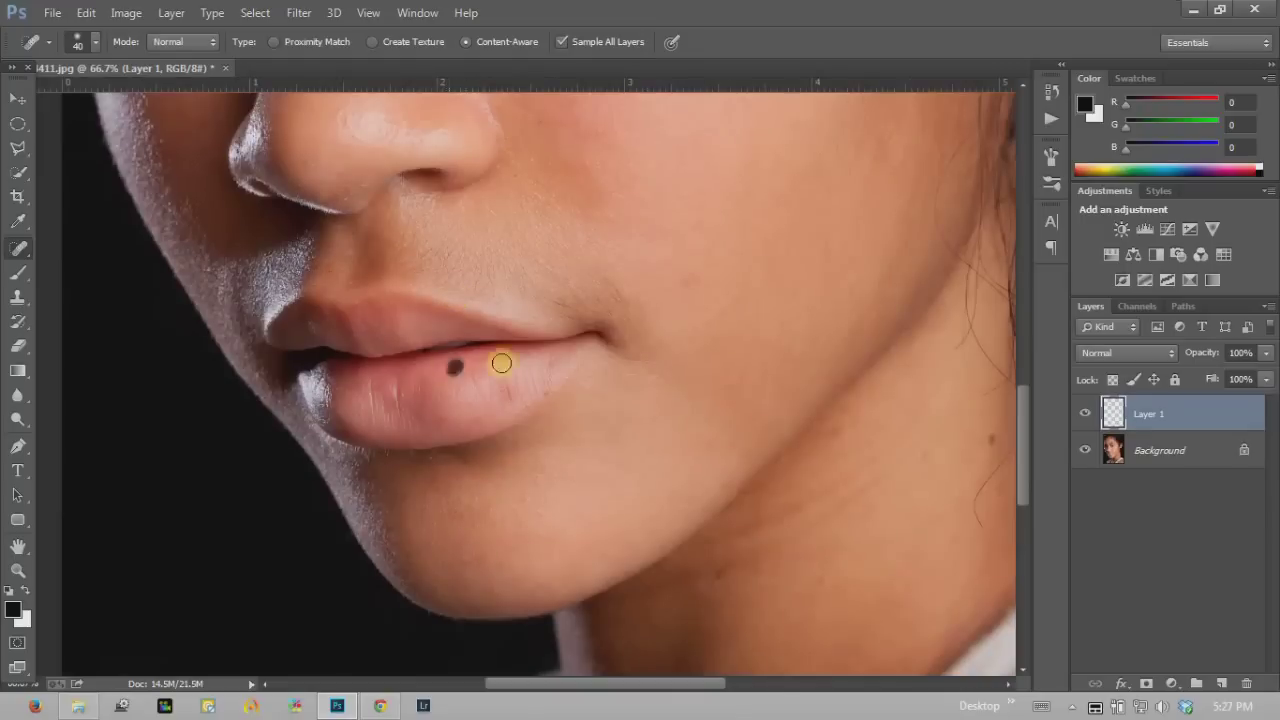
{"action": "scroll", "coordinate": [480, 470], "scroll_direction": "right", "scroll_amount": 3}
{"action": "scroll", "coordinate": [311, 314], "scroll_direction": "up", "scroll_amount": 3}
{"action": "scroll", "coordinate": [311, 314], "scroll_direction": "up", "scroll_amount": 3}
{"action": "scroll", "coordinate": [397, 409], "scroll_direction": "left", "scroll_amount": 3}
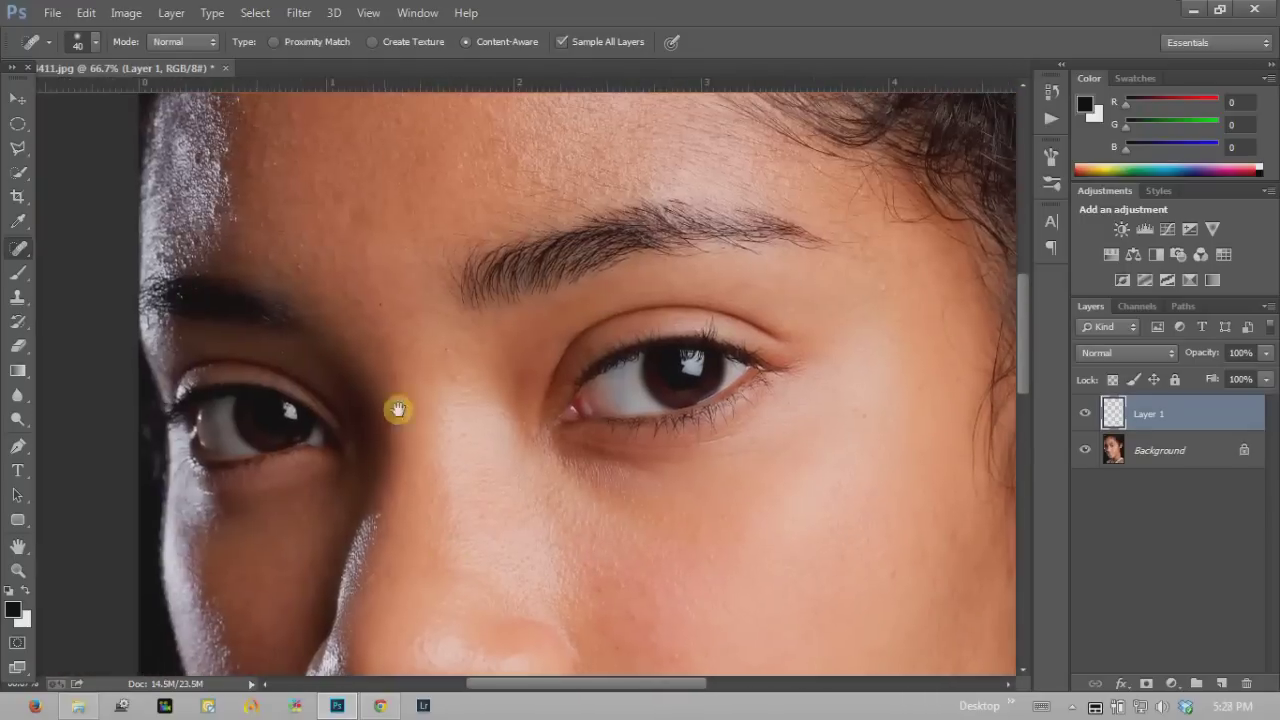
{"action": "scroll", "coordinate": [231, 225], "scroll_direction": "up", "scroll_amount": 3}
{"action": "scroll", "coordinate": [620, 360], "scroll_direction": "right", "scroll_amount": 3}
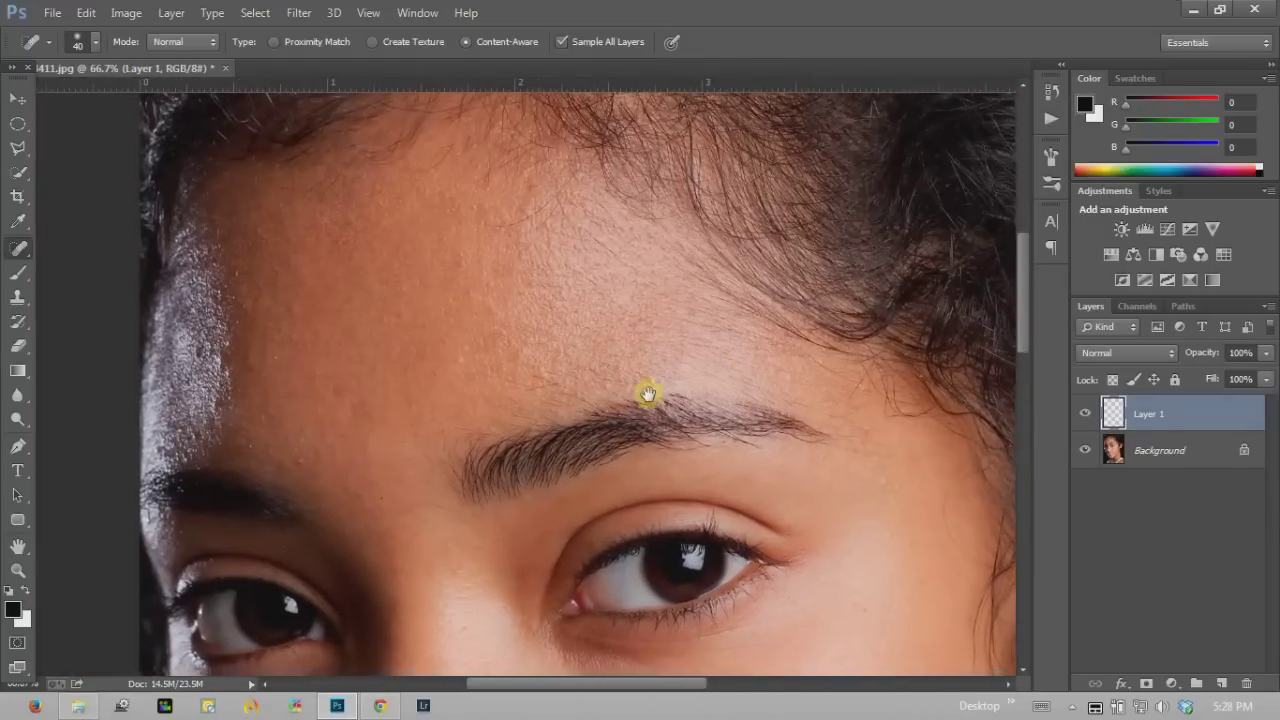
{"action": "scroll", "coordinate": [651, 394], "scroll_direction": "down", "scroll_amount": 3}
{"action": "scroll", "coordinate": [627, 249], "scroll_direction": "down", "scroll_amount": 3}
{"action": "scroll", "coordinate": [575, 210], "scroll_direction": "right", "scroll_amount": 1}
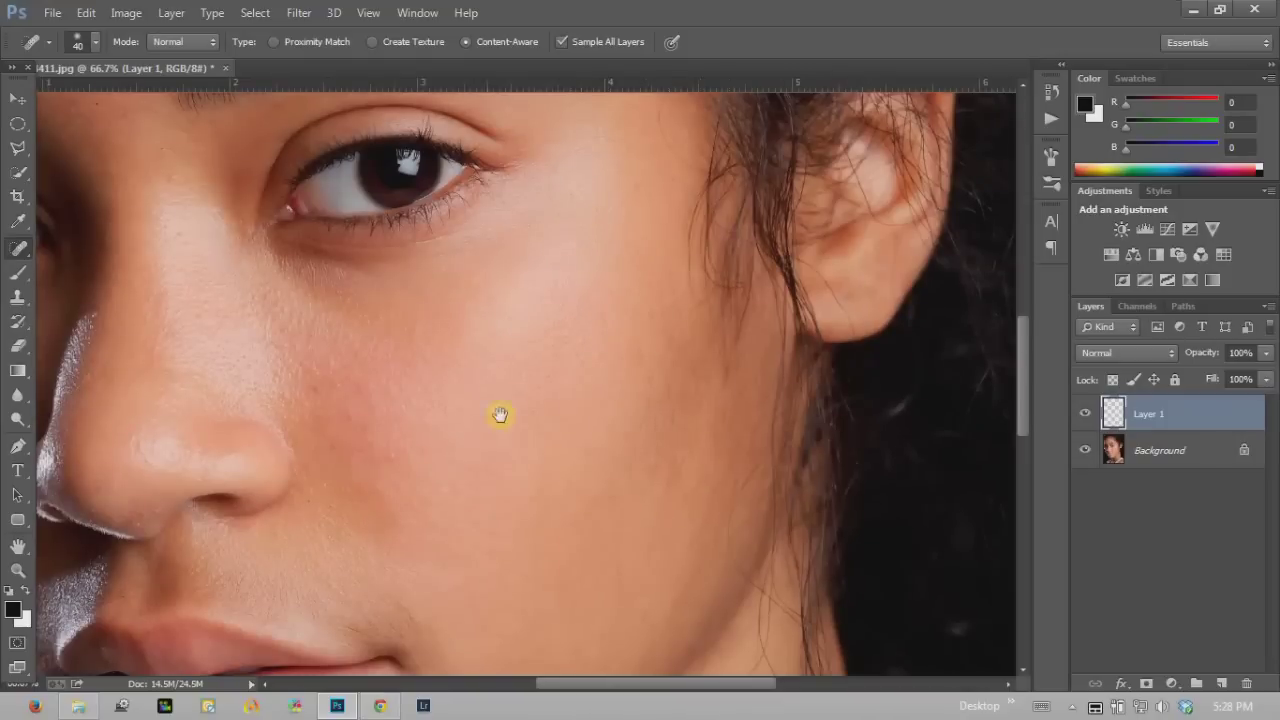
{"action": "scroll", "coordinate": [510, 420], "scroll_direction": "left", "scroll_amount": 3}
{"action": "scroll", "coordinate": [510, 420], "scroll_direction": "up", "scroll_amount": 1}
{"action": "scroll", "coordinate": [500, 400], "scroll_direction": "left", "scroll_amount": 2}
{"action": "scroll", "coordinate": [500, 400], "scroll_direction": "up", "scroll_amount": 1}
{"action": "scroll", "coordinate": [486, 330], "scroll_direction": "left", "scroll_amount": 1}
{"action": "scroll", "coordinate": [486, 330], "scroll_direction": "up", "scroll_amount": 1}
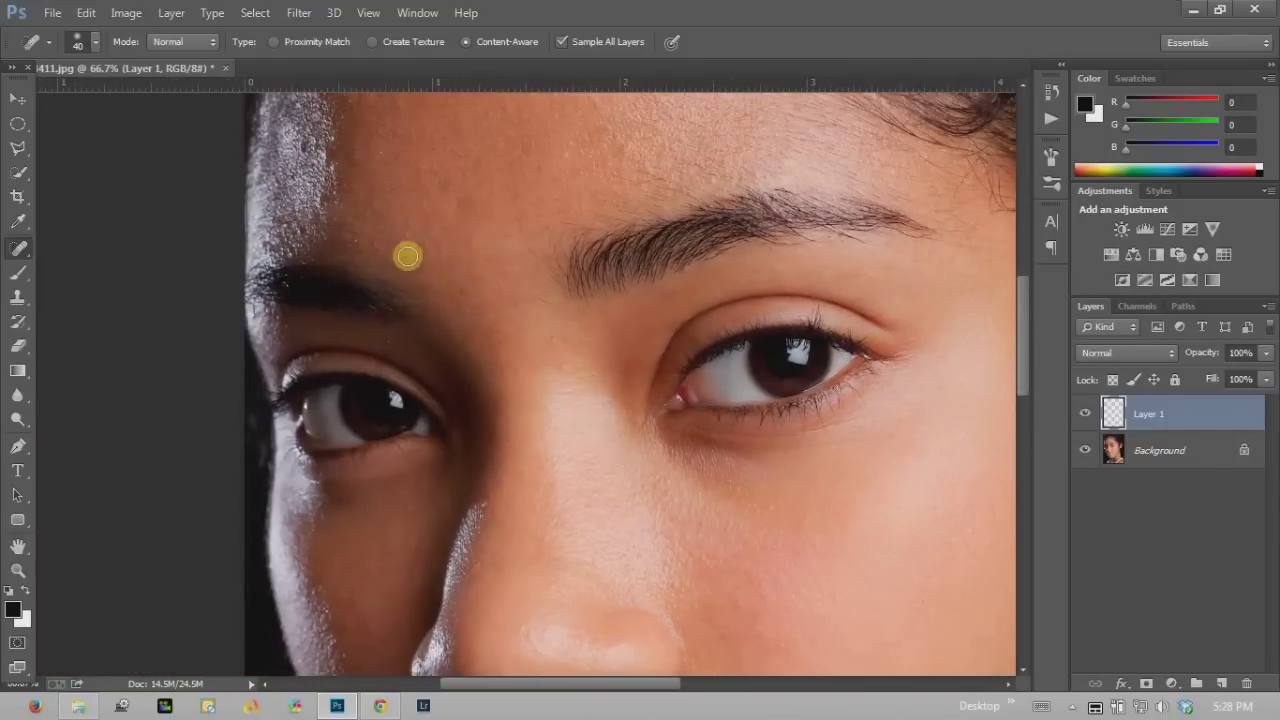
{"action": "scroll", "coordinate": [420, 290], "scroll_direction": "up", "scroll_amount": 2}
{"action": "scroll", "coordinate": [420, 290], "scroll_direction": "left", "scroll_amount": 1}
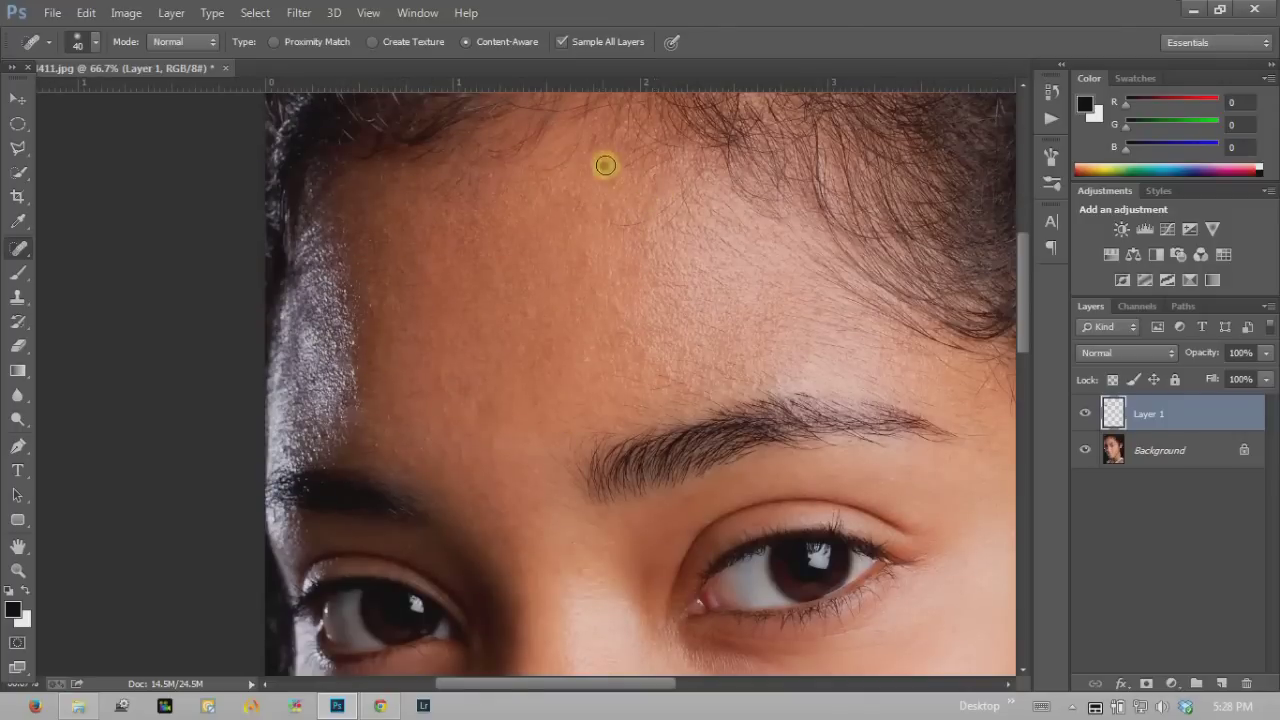
{"action": "scroll", "coordinate": [488, 390], "scroll_direction": "down", "scroll_amount": 5}
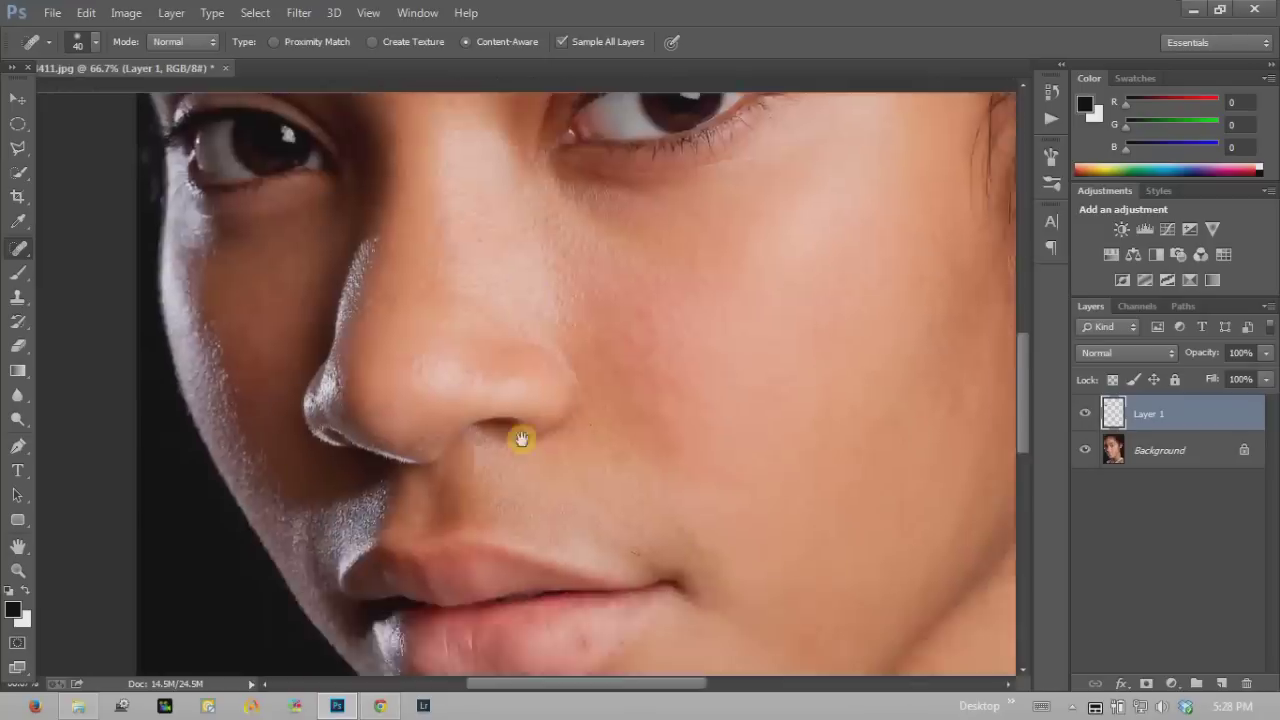
{"action": "scroll", "coordinate": [523, 437], "scroll_direction": "down", "scroll_amount": 3}
{"action": "scroll", "coordinate": [114, 543], "scroll_direction": "up", "scroll_amount": 3}
{"action": "left_click", "coordinate": [487, 258]}
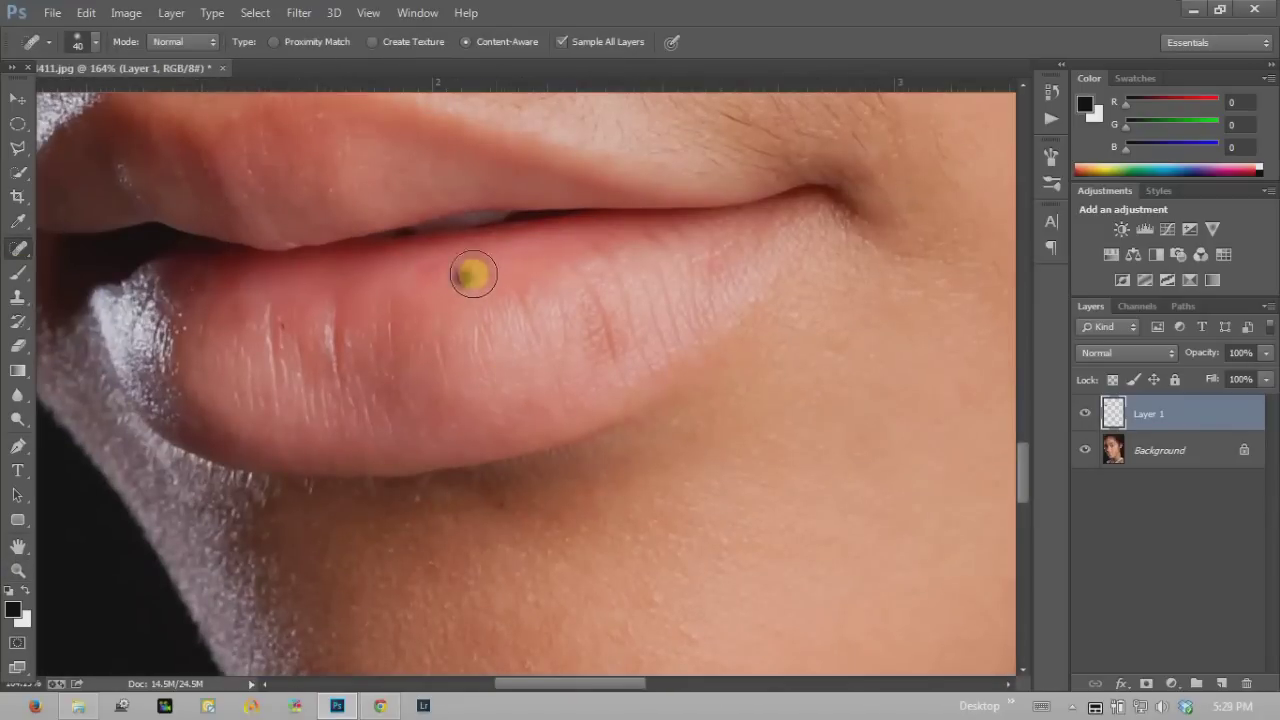
{"action": "left_click_drag", "start_coordinate": [612, 360], "coordinate": [590, 305]}
{"action": "scroll", "coordinate": [348, 300], "scroll_direction": "down", "scroll_amount": 3}
{"action": "scroll", "coordinate": [694, 294], "scroll_direction": "up", "scroll_amount": 10}
Compare the healed face with the original by toggling Layer 1's visibility off and on
{"action": "key", "text": "z"}
{"action": "scroll", "coordinate": [357, 306], "scroll_direction": "down", "scroll_amount": 3}
{"action": "scroll", "coordinate": [357, 306], "scroll_direction": "up", "scroll_amount": 2}
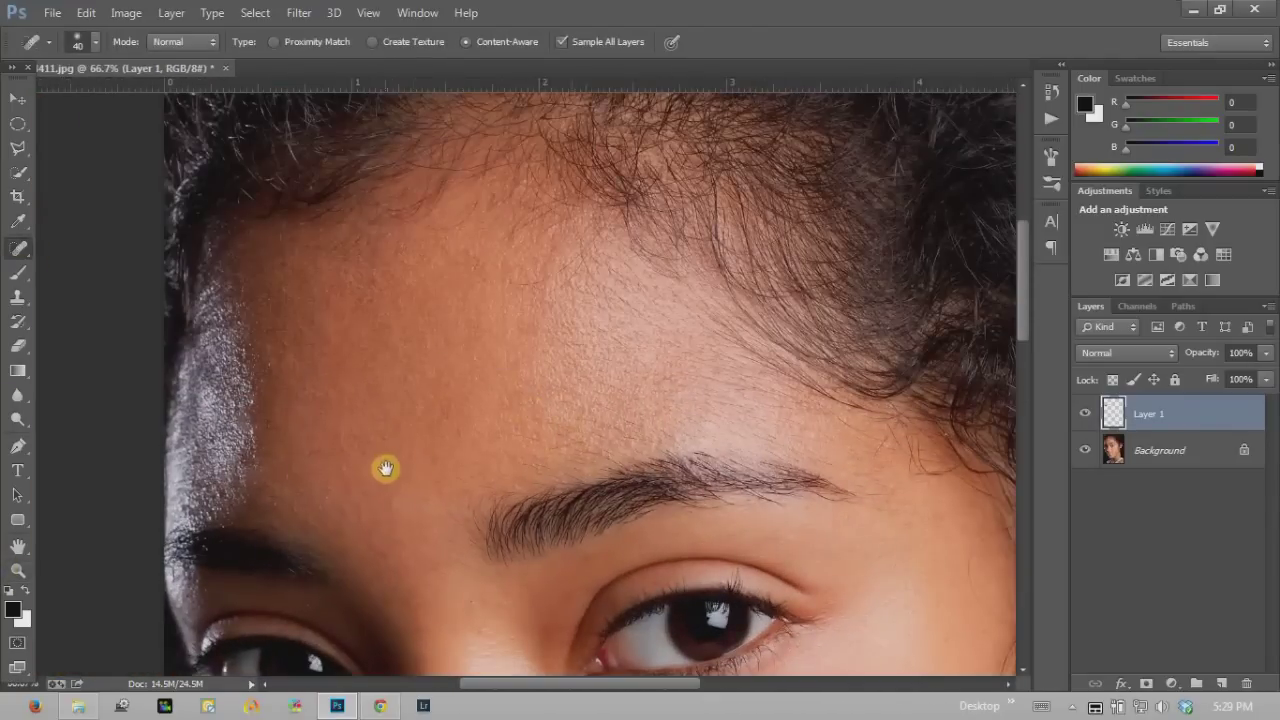
{"action": "scroll", "coordinate": [449, 460], "scroll_direction": "down", "scroll_amount": 5}
{"action": "scroll", "coordinate": [403, 414], "scroll_direction": "up", "scroll_amount": 1}
{"action": "scroll", "coordinate": [368, 373], "scroll_direction": "up", "scroll_amount": 1}
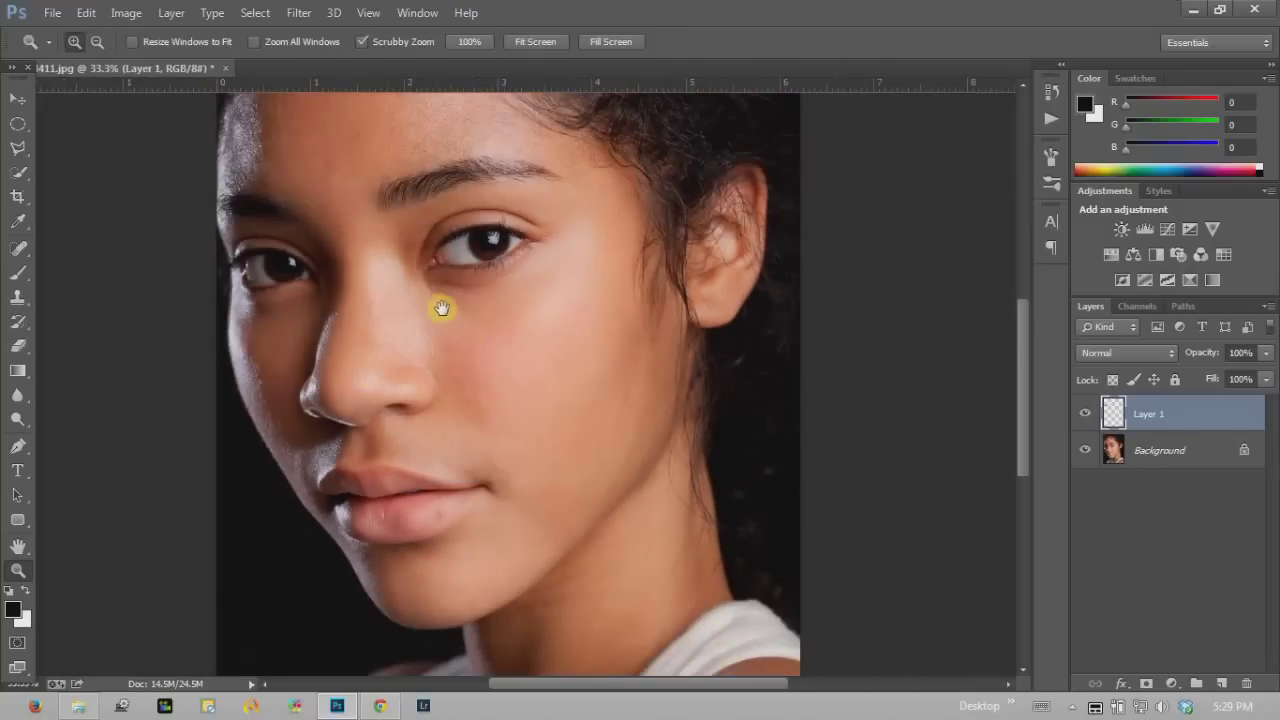
{"action": "left_click_drag", "start_coordinate": [432, 307], "coordinate": [487, 408]}
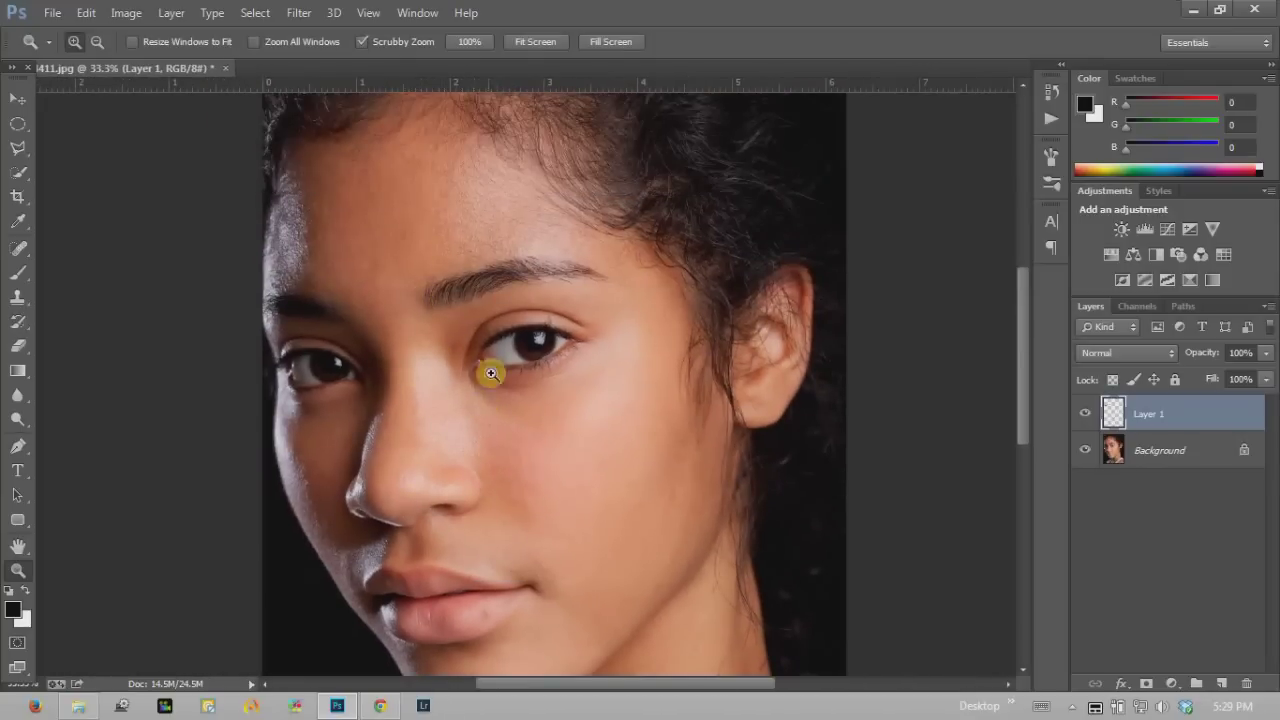
{"action": "mouse_move", "coordinate": [457, 529]}
{"action": "left_mouse_down"}
{"action": "mouse_move", "coordinate": [521, 425]}
{"action": "mouse_move", "coordinate": [494, 566]}
{"action": "mouse_move", "coordinate": [492, 500]}
{"action": "left_mouse_up"}
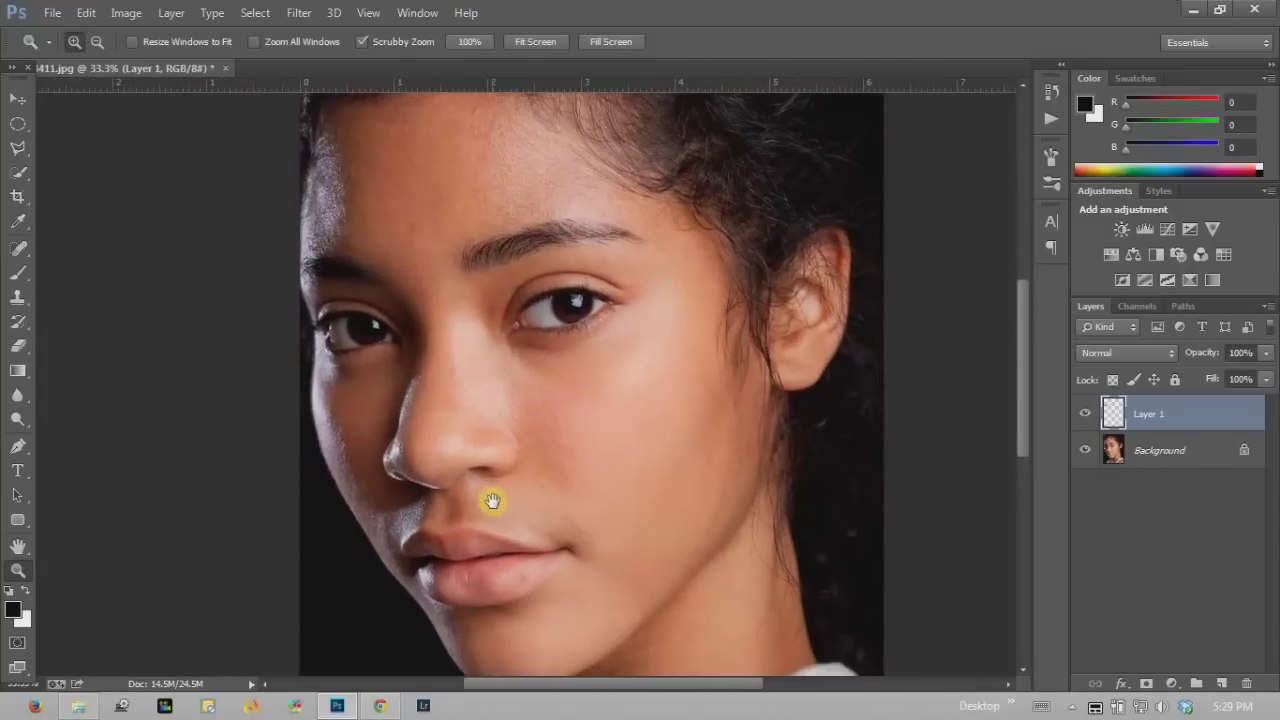
{"action": "left_click", "coordinate": [1087, 413]}
{"action": "left_click_drag", "start_coordinate": [797, 517], "coordinate": [806, 374]}
{"action": "left_click", "coordinate": [1085, 415]}
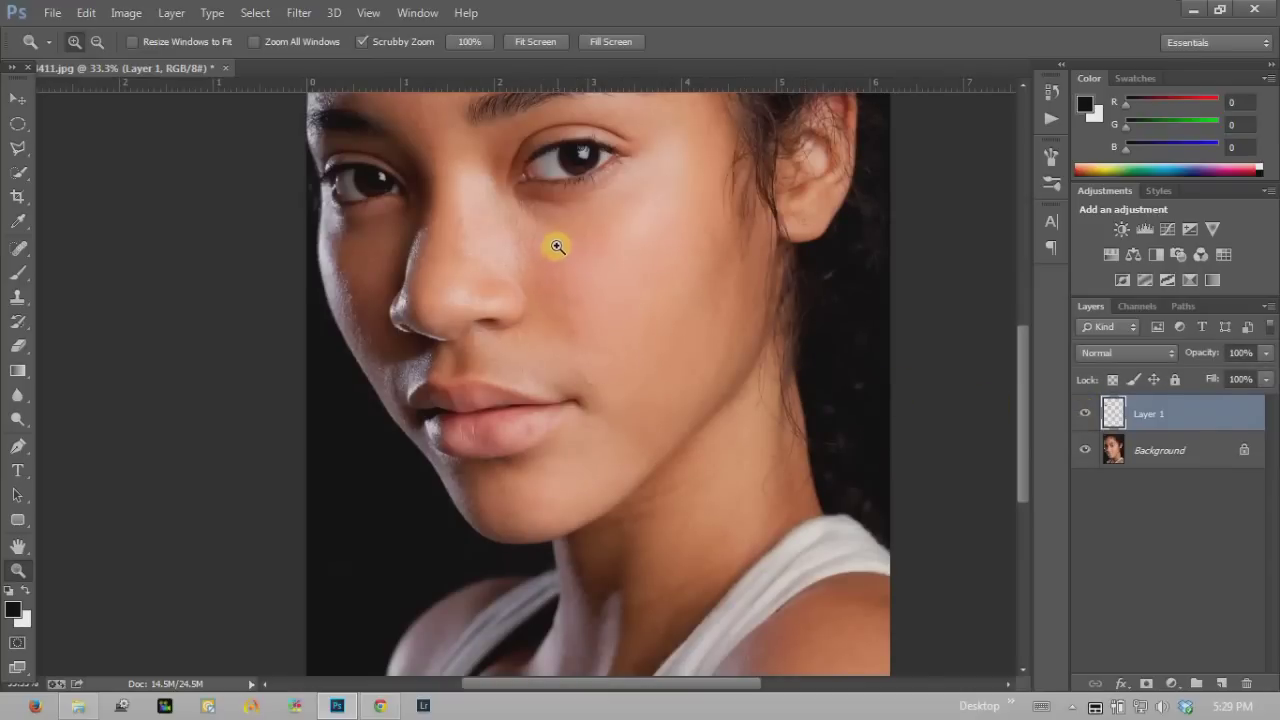
Zoom in to 50% around the eye, then 66.7% on the nose bridge
{"action": "left_click_drag", "start_coordinate": [551, 228], "coordinate": [526, 391]}
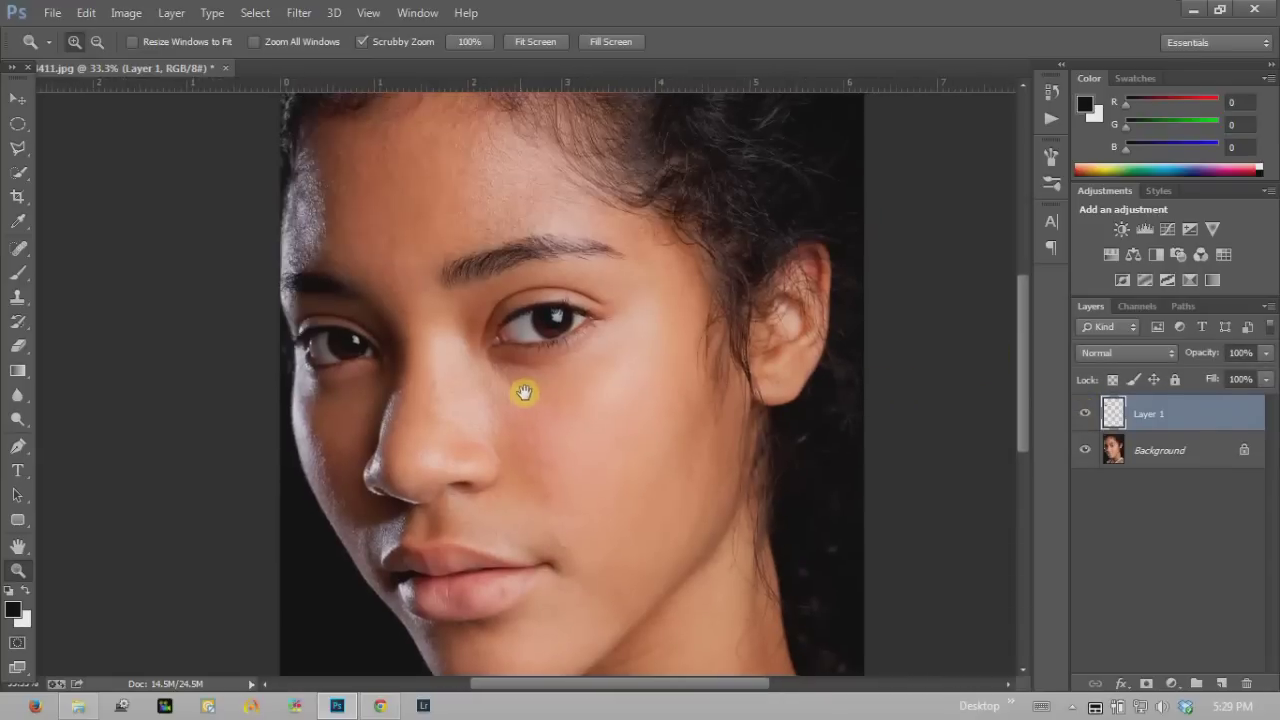
{"action": "left_click", "coordinate": [445, 350]}
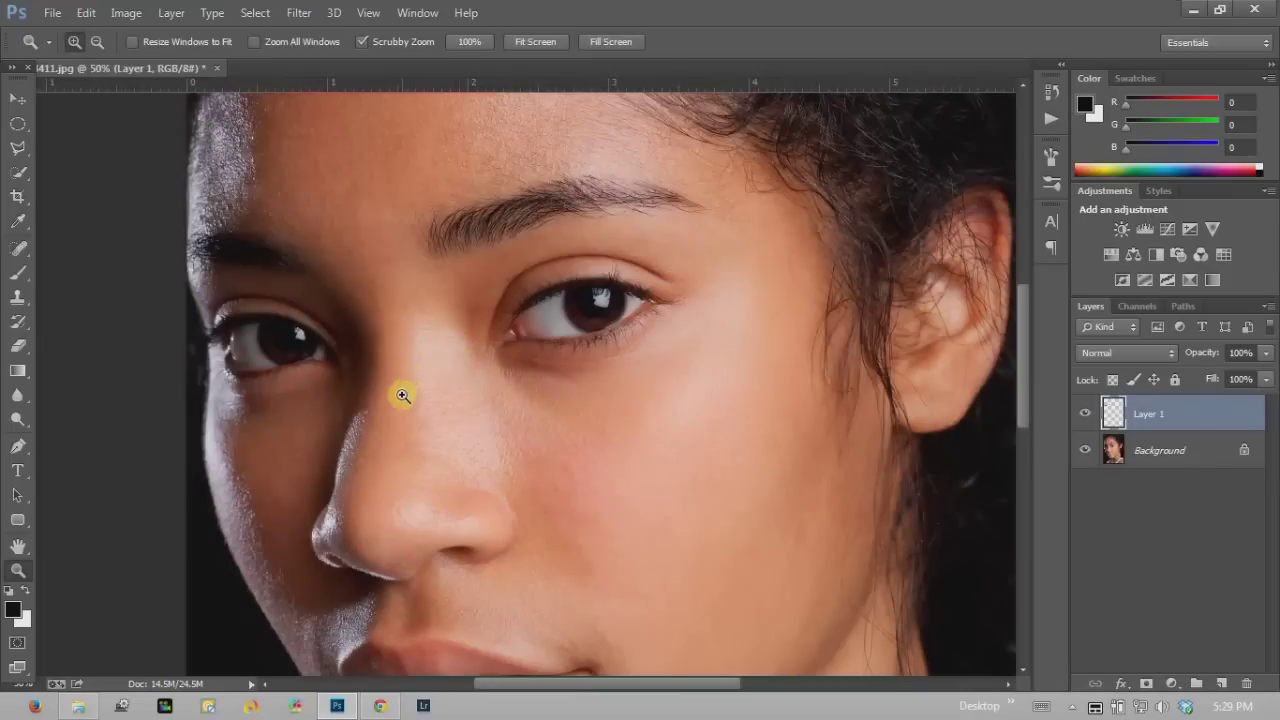
{"action": "left_click_drag", "start_coordinate": [454, 424], "coordinate": [423, 389]}
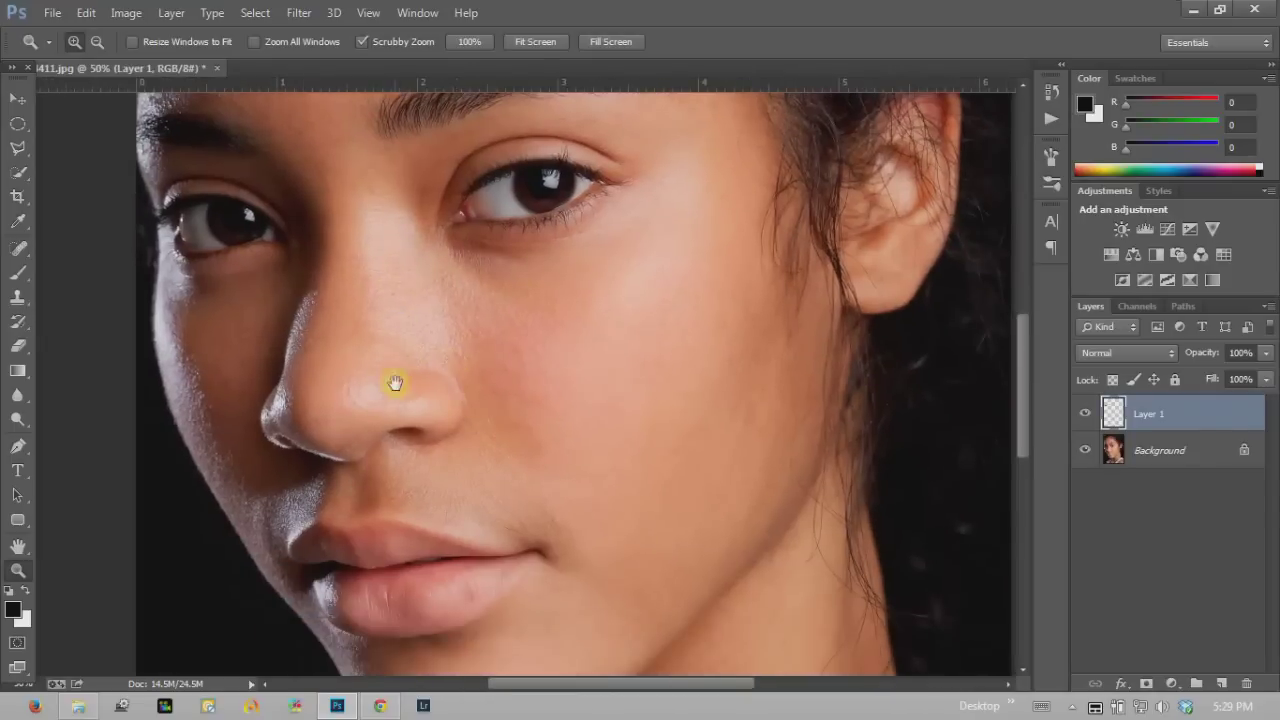
{"action": "scroll", "coordinate": [460, 374], "scroll_direction": "down", "scroll_amount": 3}
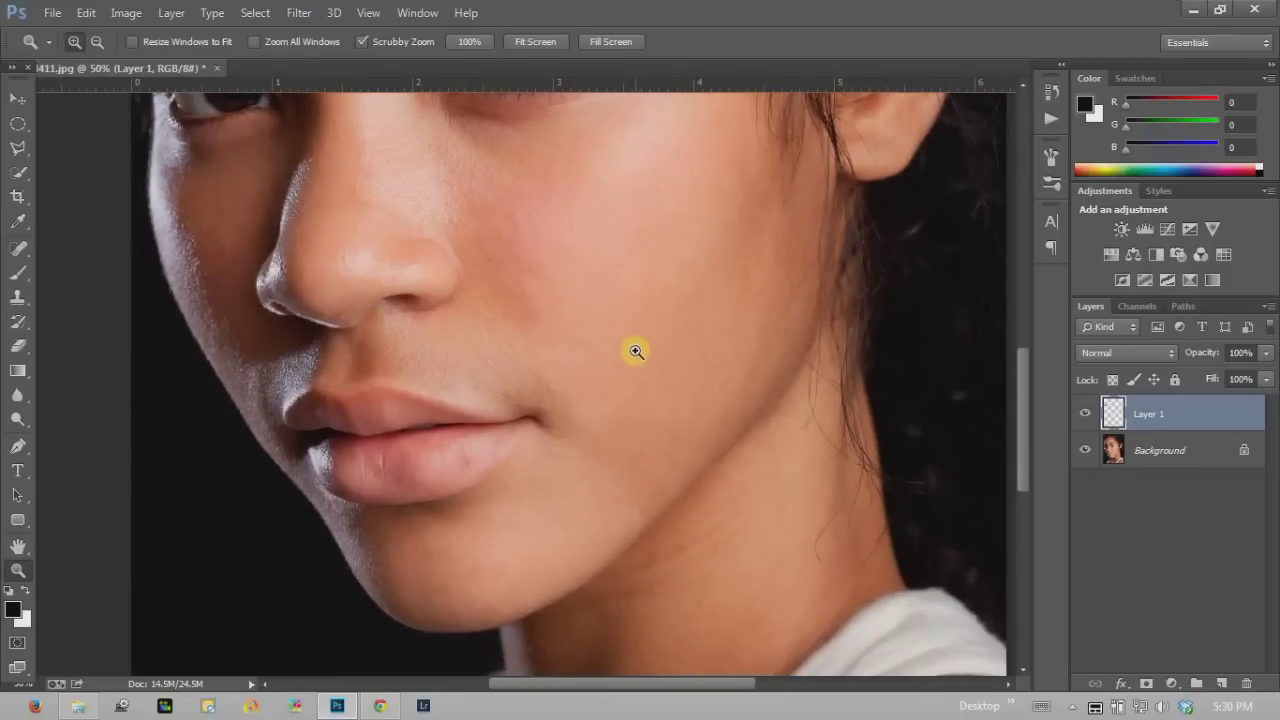
{"action": "scroll", "coordinate": [421, 267], "scroll_direction": "up", "scroll_amount": 1}
{"action": "scroll", "coordinate": [500, 337], "scroll_direction": "down", "scroll_amount": 2}
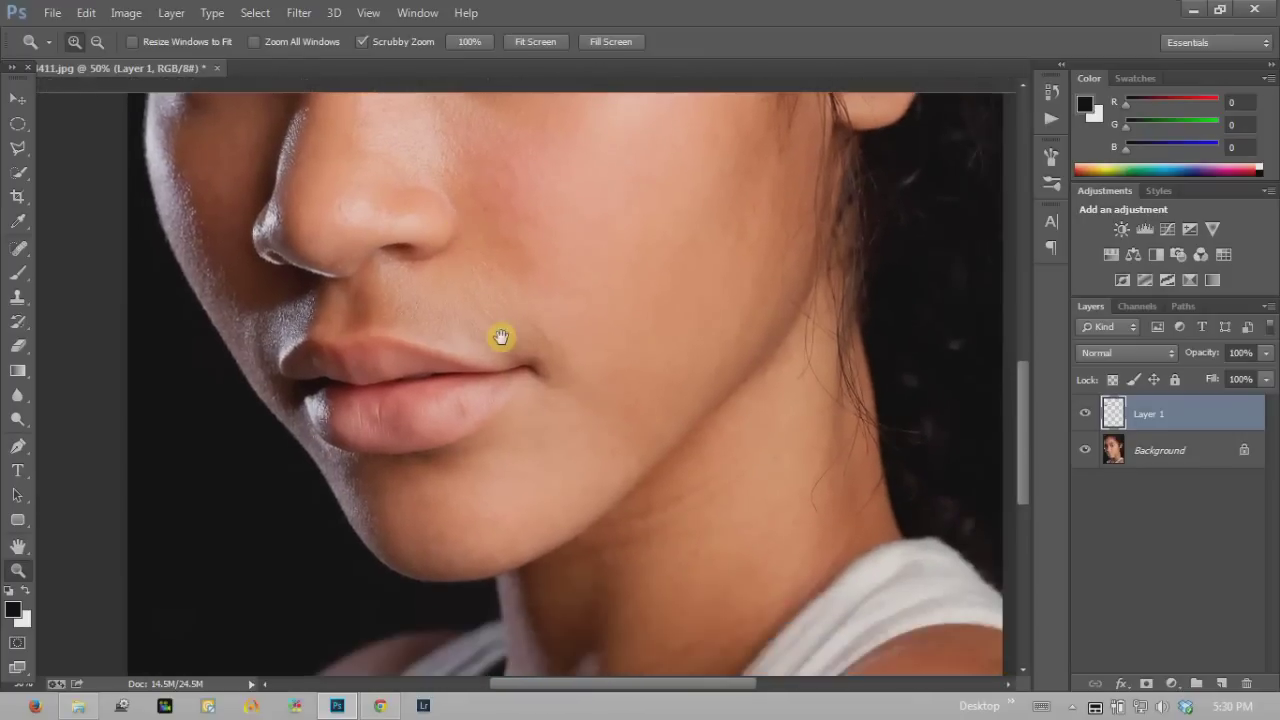
{"action": "scroll", "coordinate": [520, 369], "scroll_direction": "down", "scroll_amount": 1}
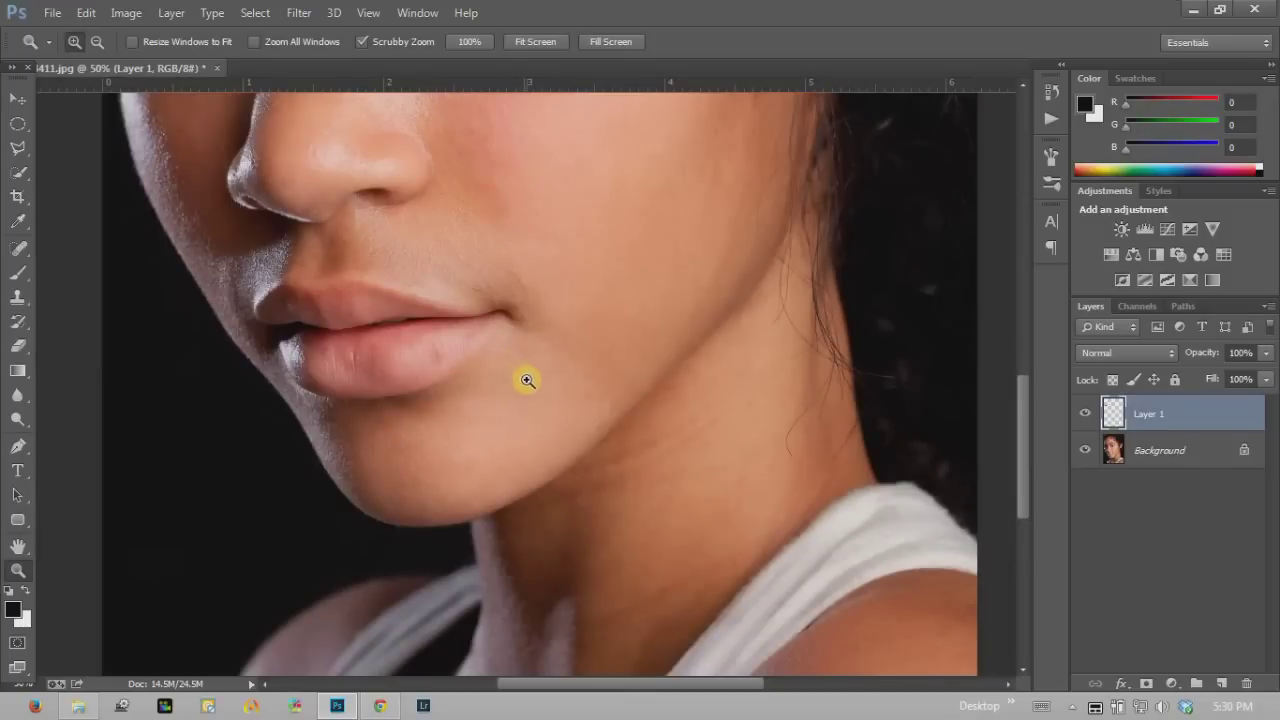
{"action": "left_click_drag", "start_coordinate": [451, 263], "coordinate": [509, 391]}
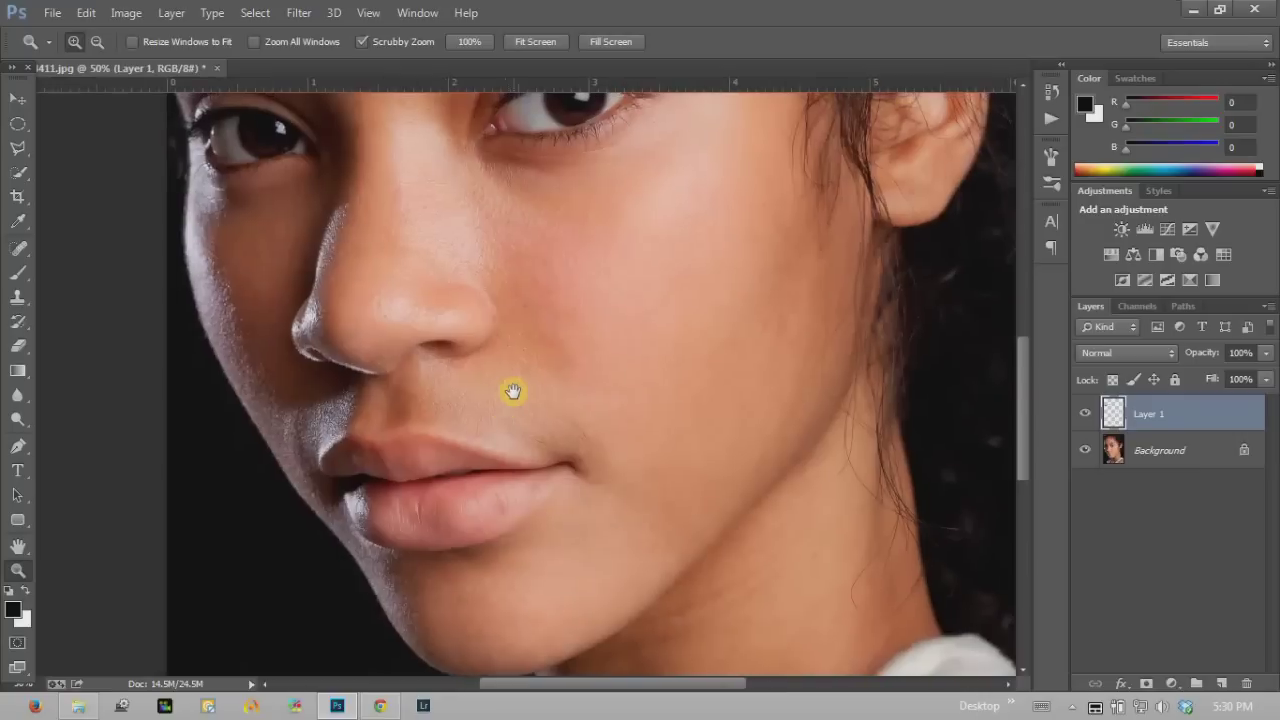
{"action": "left_click_drag", "start_coordinate": [469, 264], "coordinate": [423, 337]}
{"action": "left_click", "coordinate": [423, 337]}
Pan over the forehead, eyes, lips, cheek and chin to review the remaining blemishes
{"action": "mouse_move", "coordinate": [596, 297]}
{"action": "left_mouse_down"}
{"action": "mouse_move", "coordinate": [491, 400]}
{"action": "mouse_move", "coordinate": [491, 371]}
{"action": "mouse_move", "coordinate": [497, 457]}
{"action": "mouse_move", "coordinate": [480, 414]}
{"action": "left_mouse_up"}
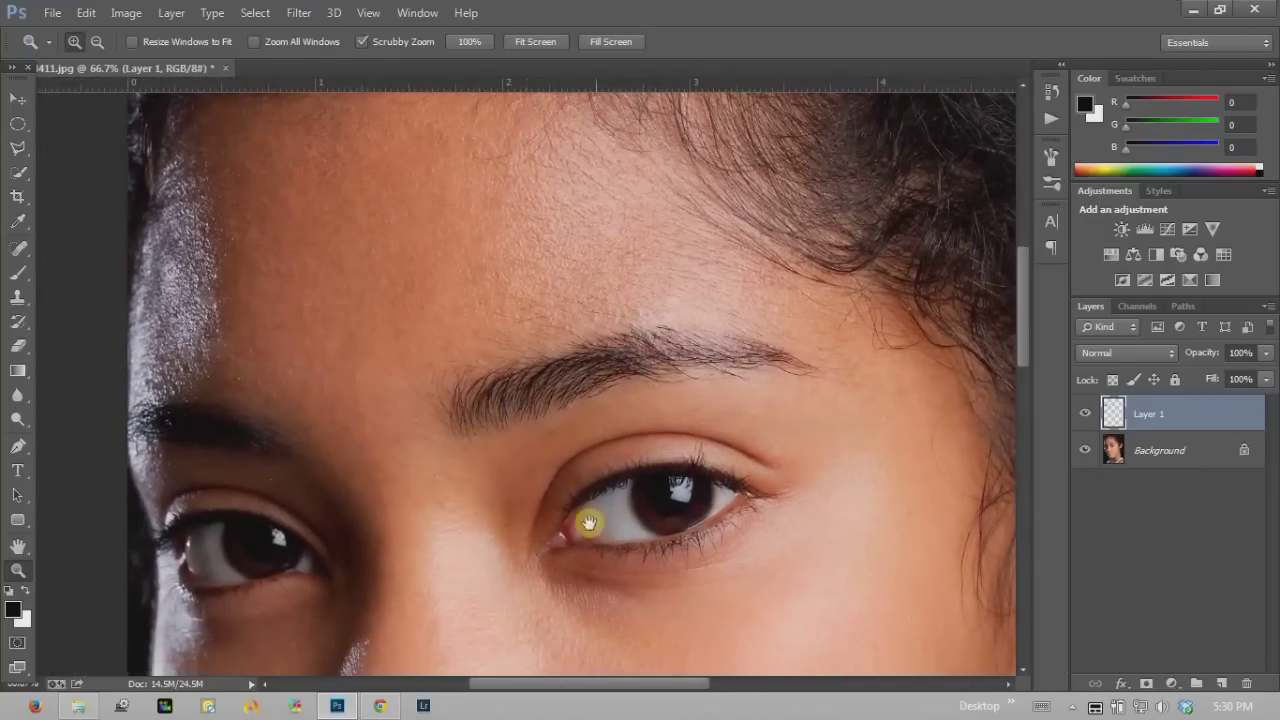
{"action": "left_click_drag", "start_coordinate": [590, 522], "coordinate": [454, 391]}
{"action": "left_click_drag", "start_coordinate": [494, 543], "coordinate": [477, 400]}
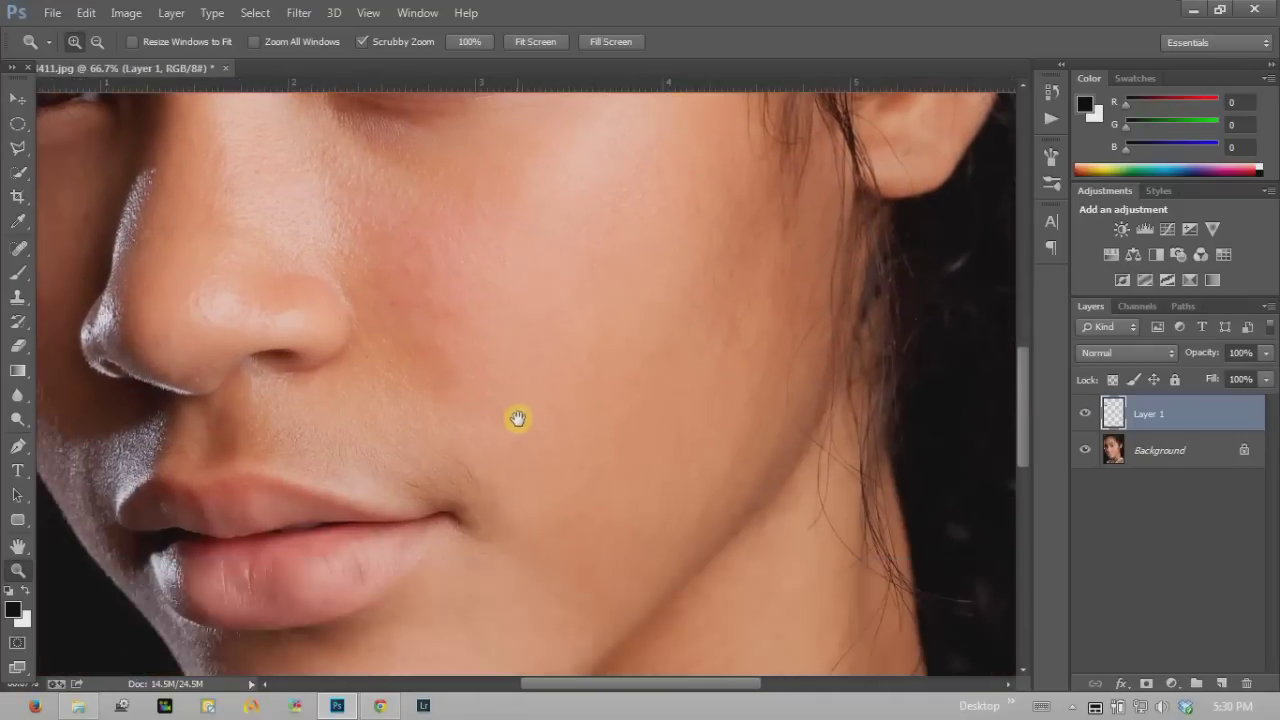
{"action": "mouse_move", "coordinate": [423, 360]}
{"action": "left_mouse_down"}
{"action": "mouse_move", "coordinate": [467, 416]}
{"action": "mouse_move", "coordinate": [466, 372]}
{"action": "left_mouse_up"}
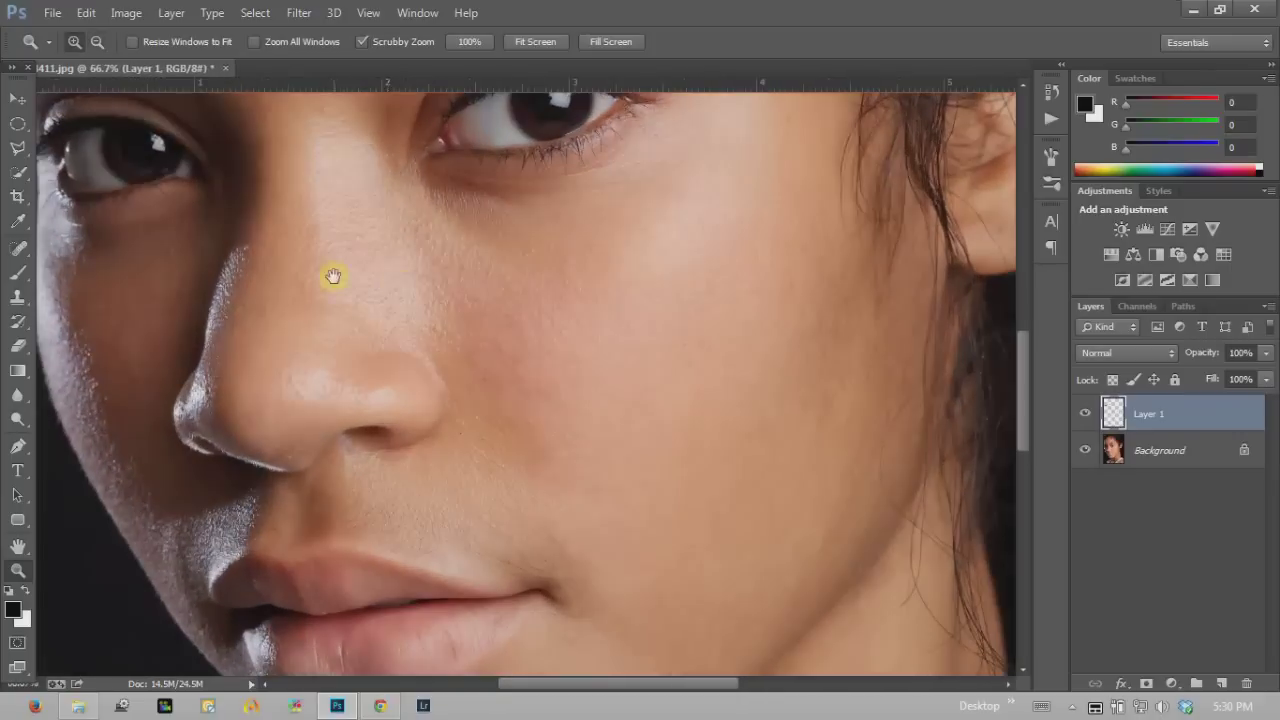
{"action": "left_click_drag", "start_coordinate": [333, 276], "coordinate": [480, 449]}
{"action": "mouse_move", "coordinate": [686, 331]}
{"action": "left_mouse_down"}
{"action": "mouse_move", "coordinate": [571, 491]}
{"action": "mouse_move", "coordinate": [443, 337]}
{"action": "left_mouse_up"}
{"action": "left_click_drag", "start_coordinate": [603, 614], "coordinate": [489, 443]}
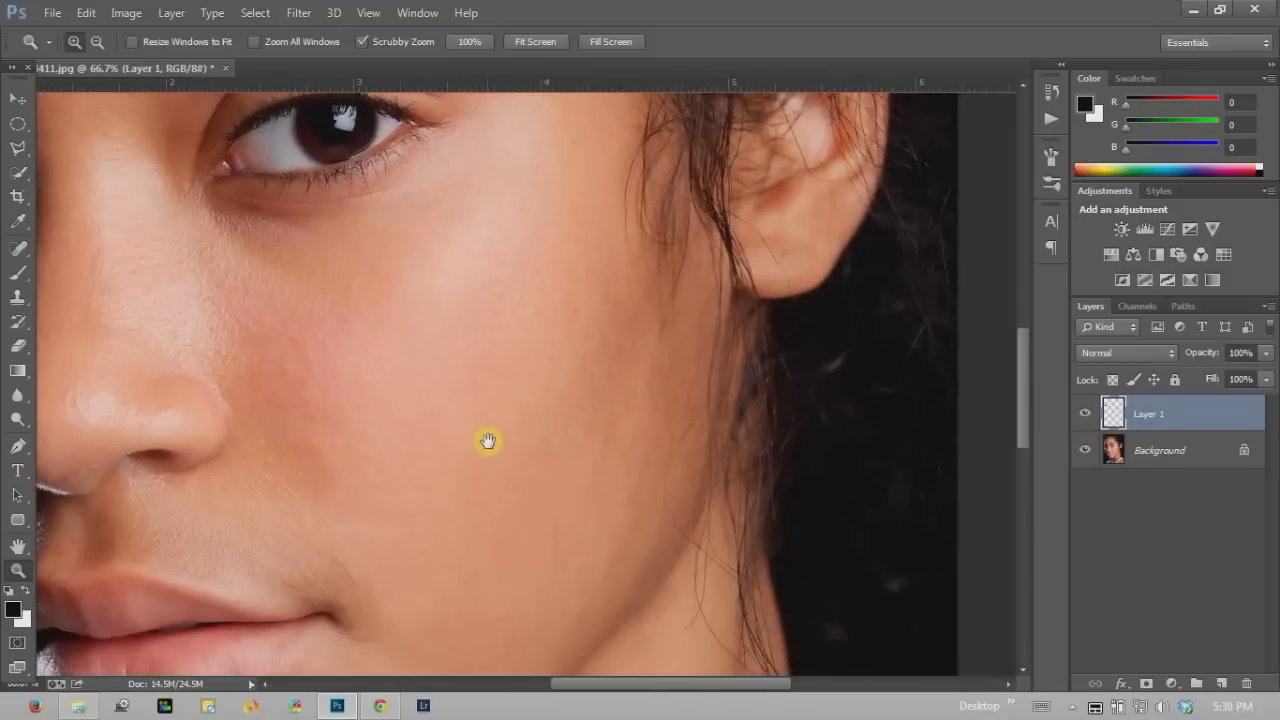
{"action": "mouse_move", "coordinate": [388, 616]}
{"action": "left_mouse_down"}
{"action": "mouse_move", "coordinate": [474, 412]}
{"action": "mouse_move", "coordinate": [471, 380]}
{"action": "left_mouse_up"}
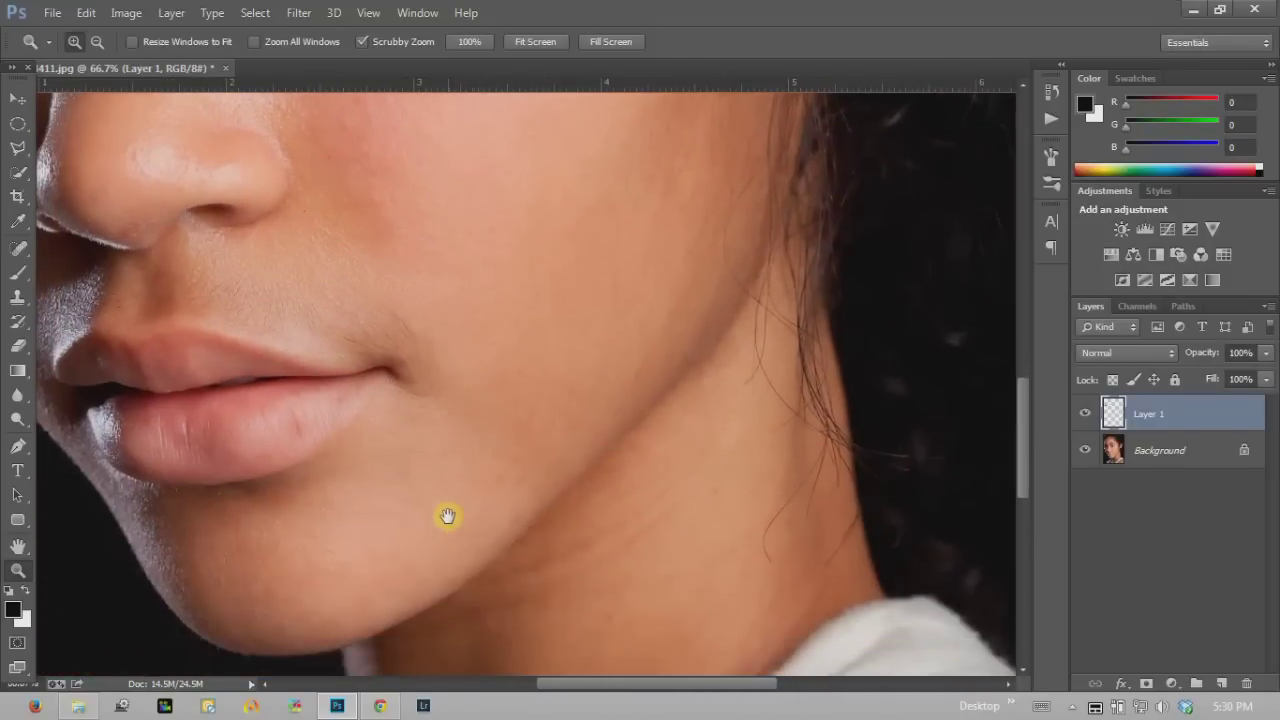
{"action": "left_click_drag", "start_coordinate": [449, 517], "coordinate": [434, 393]}
{"action": "mouse_move", "coordinate": [450, 326]}
{"action": "left_mouse_down"}
{"action": "mouse_move", "coordinate": [517, 494]}
{"action": "mouse_move", "coordinate": [470, 475]}
{"action": "mouse_move", "coordinate": [500, 437]}
{"action": "mouse_move", "coordinate": [514, 463]}
{"action": "mouse_move", "coordinate": [480, 391]}
{"action": "left_mouse_up"}
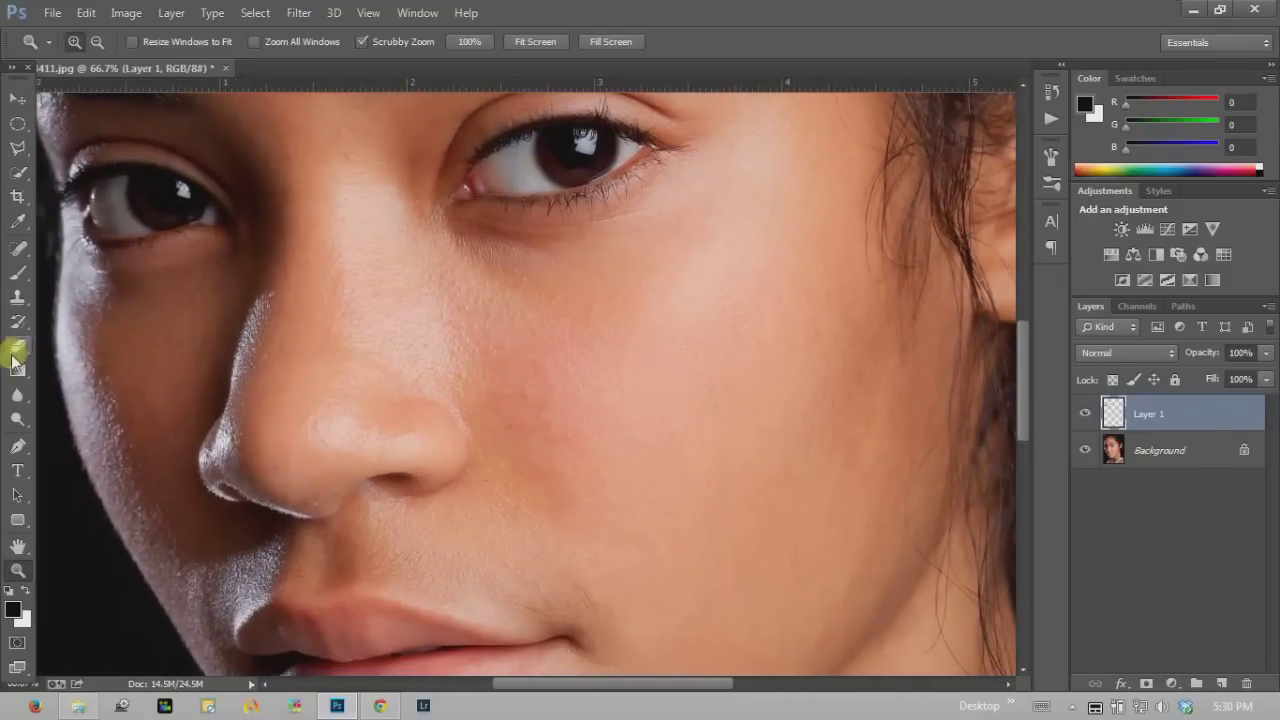
{"action": "left_click", "coordinate": [17, 297]}
Zoom out to the whole face and toggle Layer 1 to compare against the original
{"action": "left_click", "coordinate": [18, 250]}
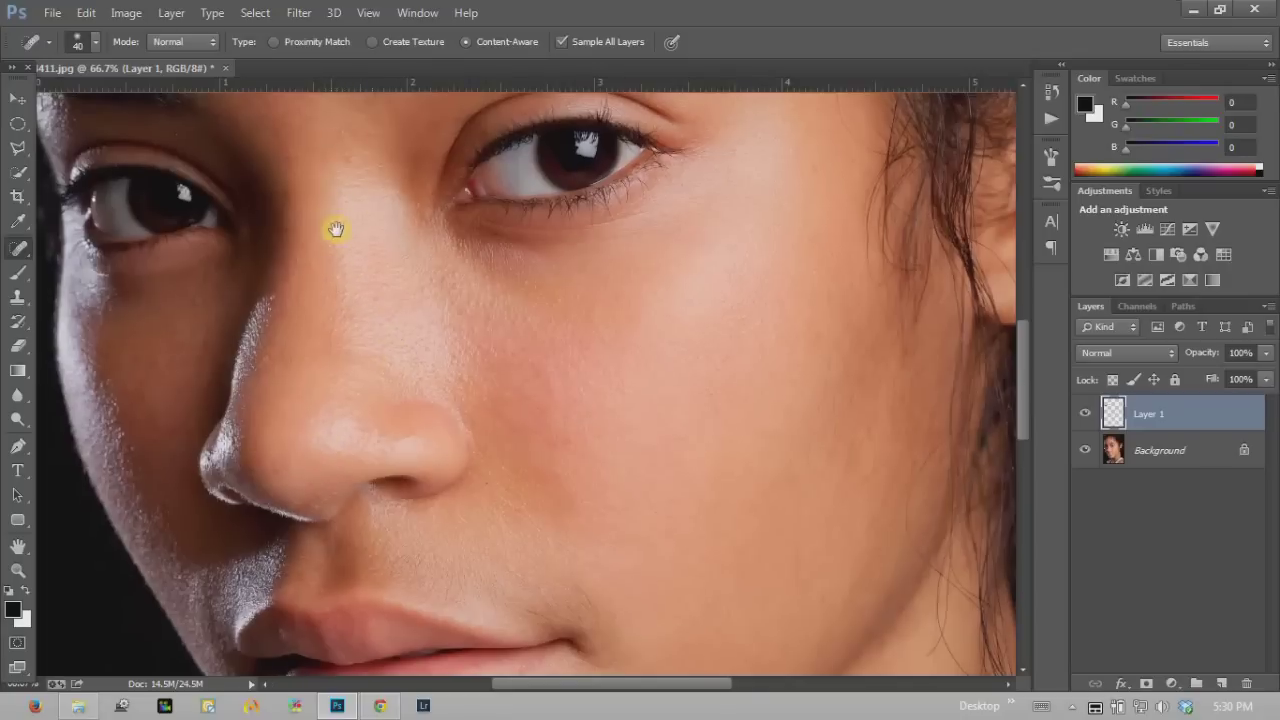
{"action": "left_click_drag", "start_coordinate": [328, 193], "coordinate": [357, 356]}
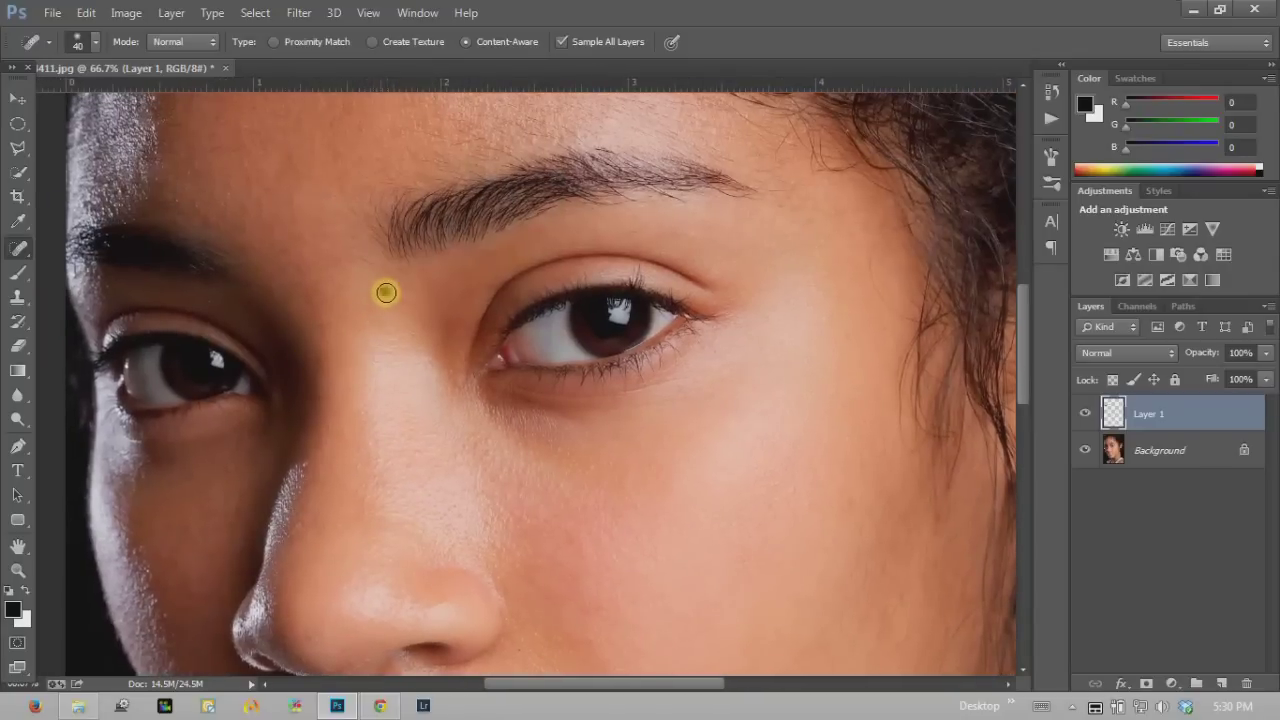
{"action": "left_click", "coordinate": [17, 570]}
{"action": "left_click", "coordinate": [494, 403], "text": "alt"}
{"action": "left_click", "coordinate": [509, 406], "text": "alt"}
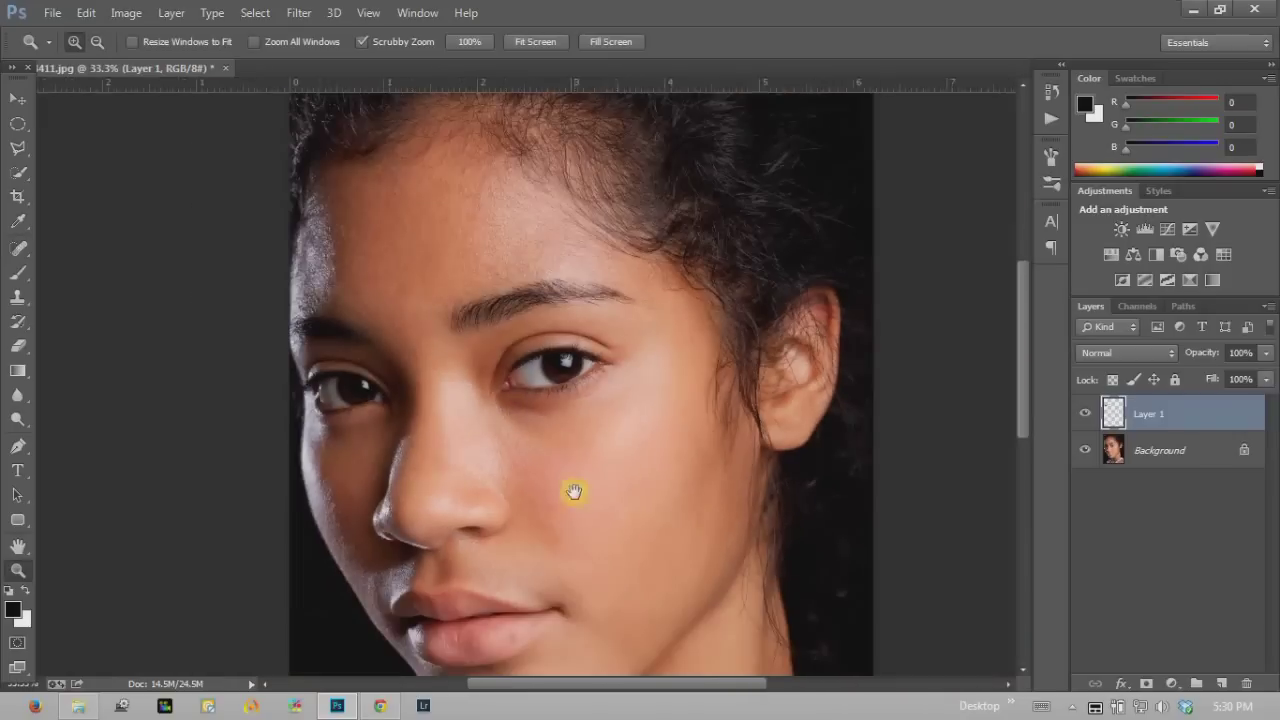
{"action": "left_click_drag", "start_coordinate": [568, 451], "coordinate": [500, 294]}
{"action": "left_click", "coordinate": [1082, 414]}
{"action": "left_click", "coordinate": [1082, 414]}
{"action": "left_click", "coordinate": [1082, 414]}
{"action": "left_click", "coordinate": [1082, 414]}
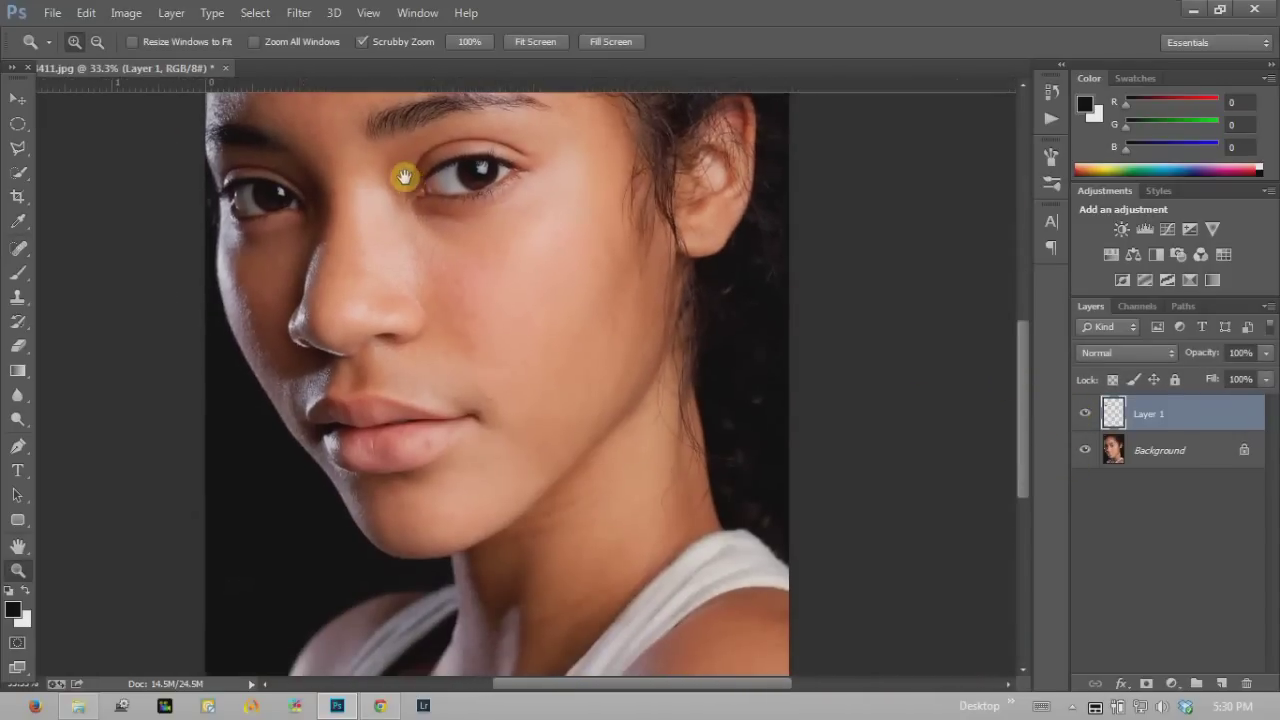
{"action": "left_click_drag", "start_coordinate": [404, 177], "coordinate": [455, 352]}
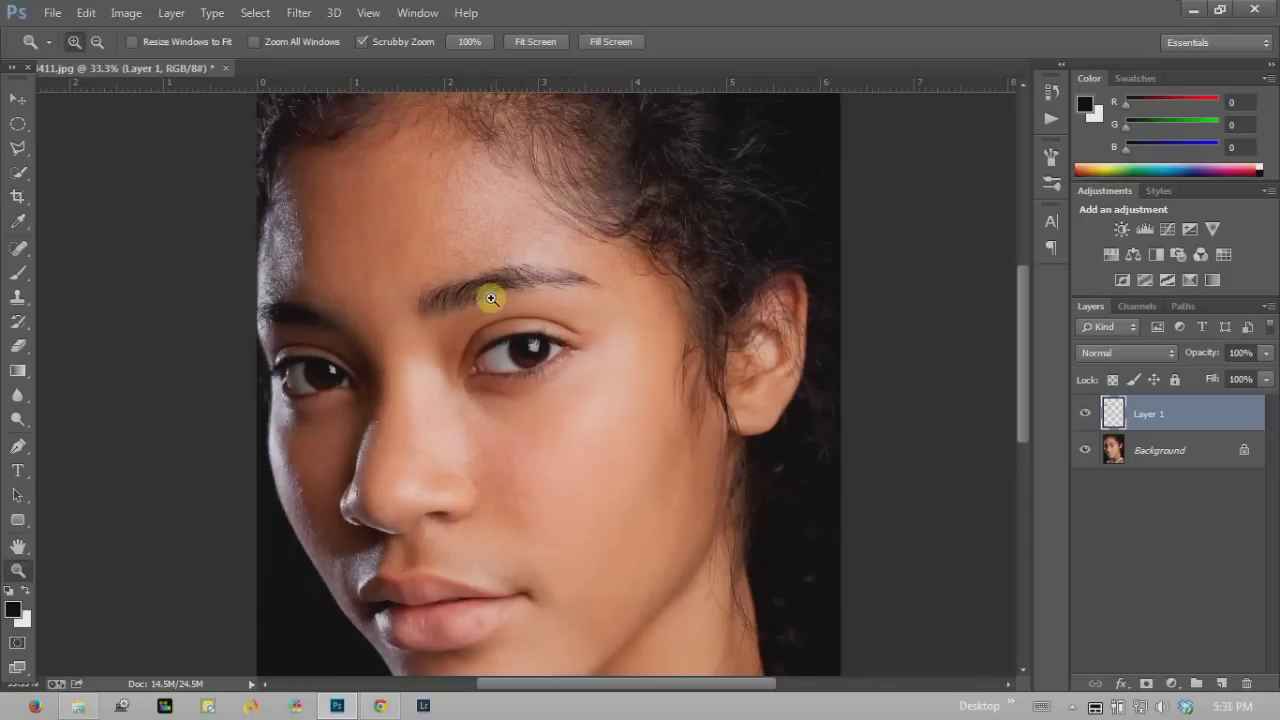
Zoom in and center on the eyebrow, then choose the Polygonal Lasso Tool
{"action": "left_click", "coordinate": [506, 289]}
{"action": "mouse_move", "coordinate": [374, 245]}
{"action": "left_mouse_down"}
{"action": "mouse_move", "coordinate": [366, 303]}
{"action": "mouse_move", "coordinate": [369, 263]}
{"action": "left_mouse_up"}
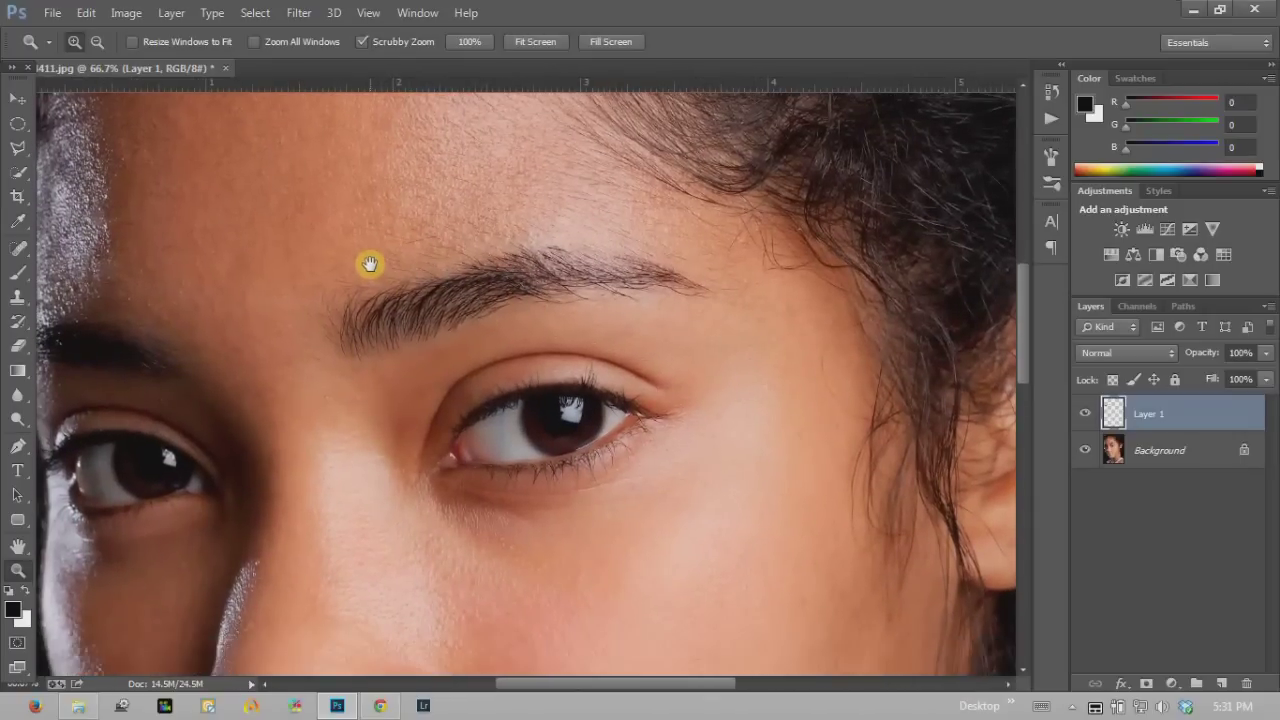
{"action": "left_click", "coordinate": [18, 146]}
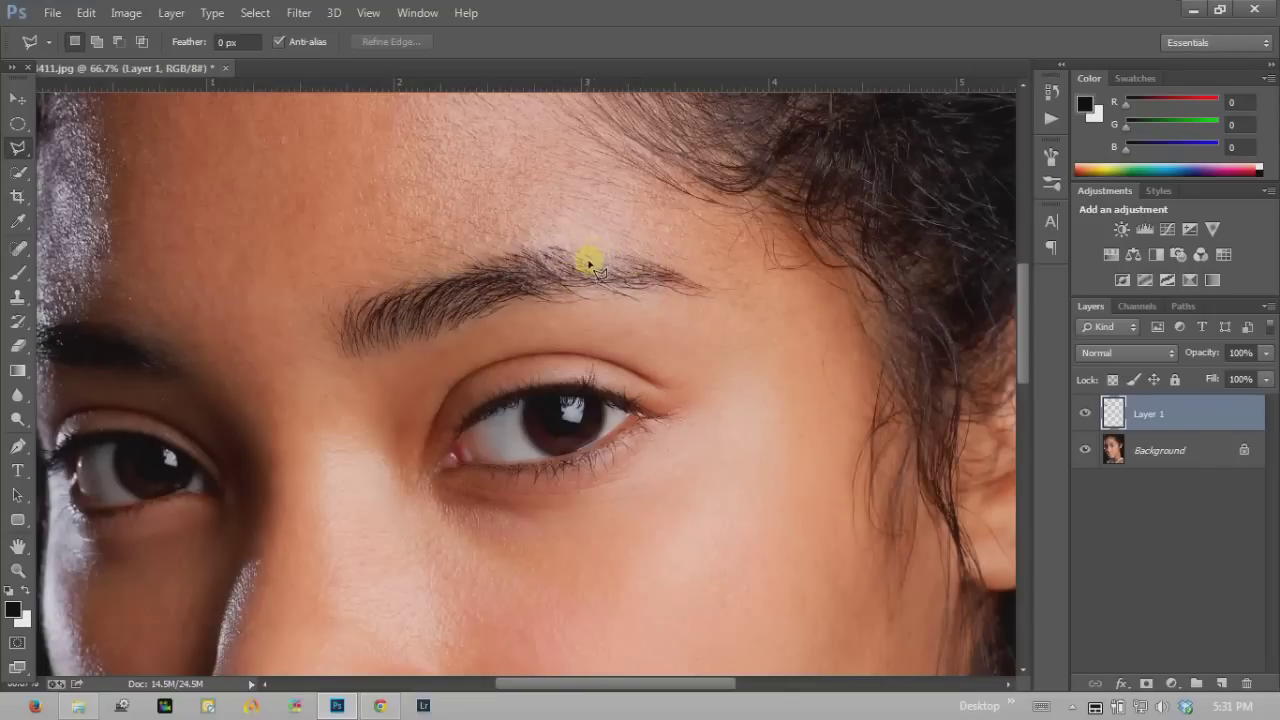
{"action": "left_click", "coordinate": [85, 13]}
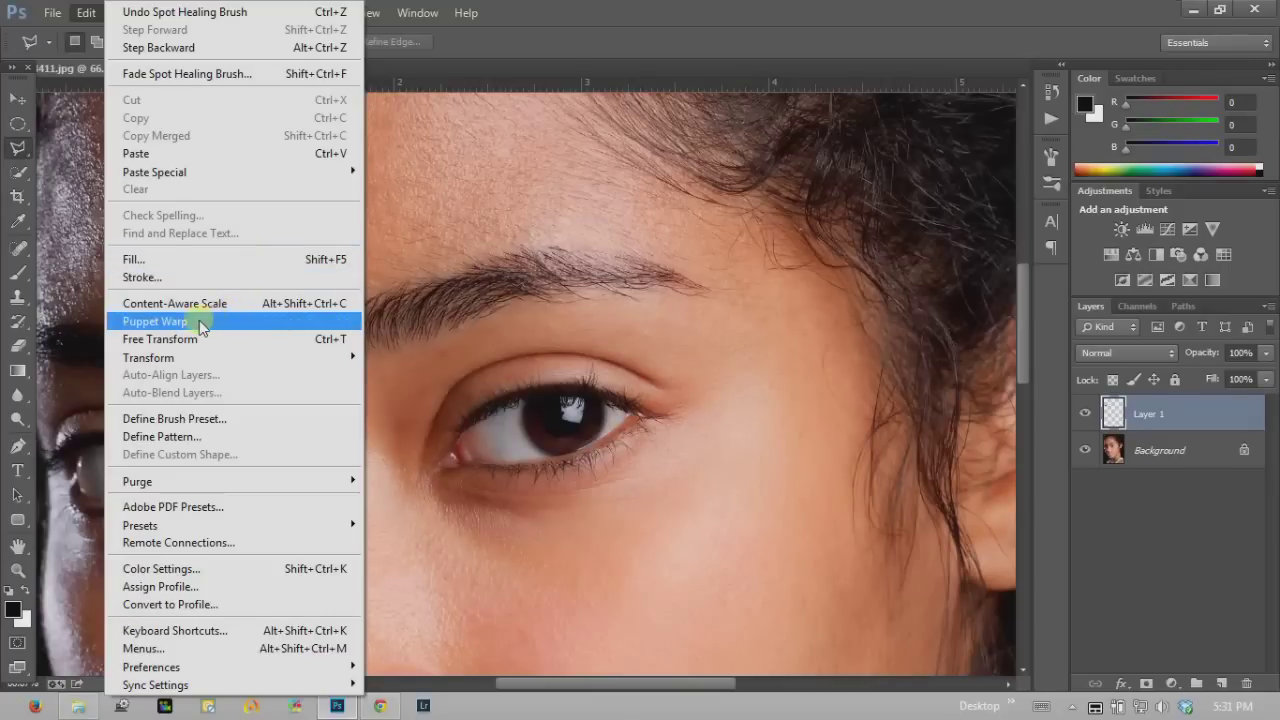
Try flattening Layer 1 into the Background, then undo to restore Layer 1
{"action": "left_click", "coordinate": [578, 37]}
{"action": "left_click", "coordinate": [86, 13]}
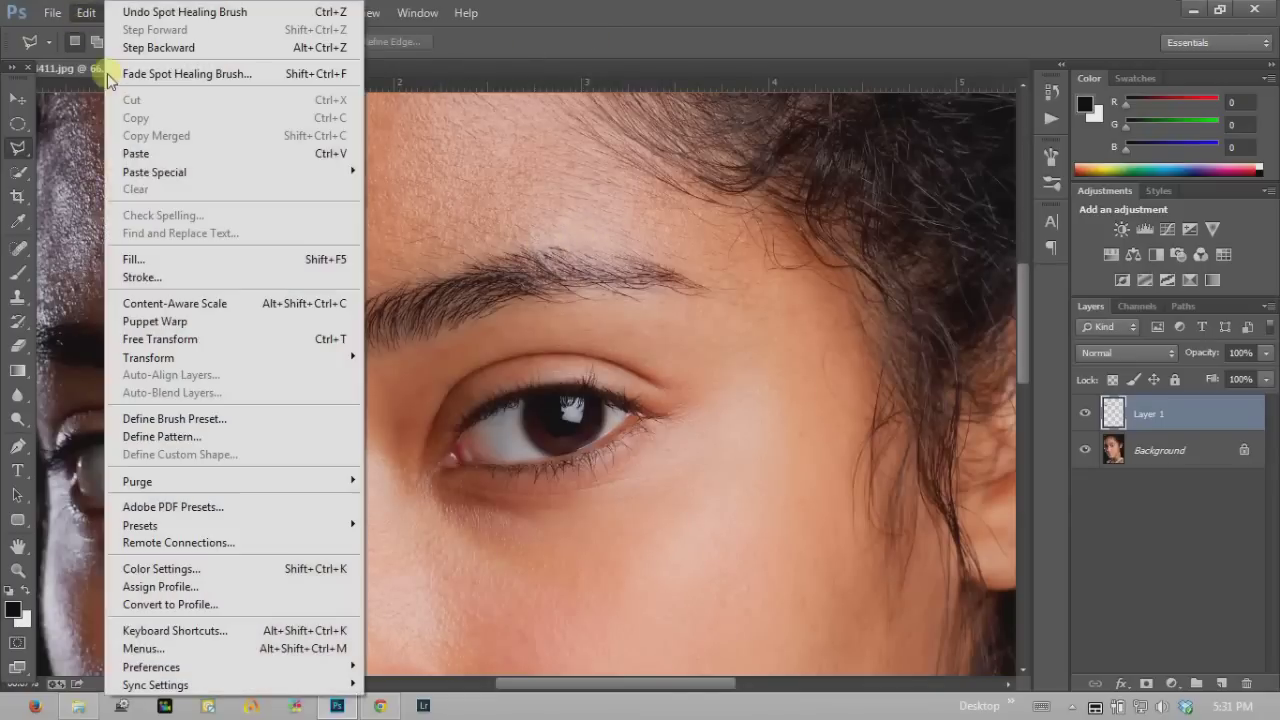
{"action": "left_click", "coordinate": [620, 22]}
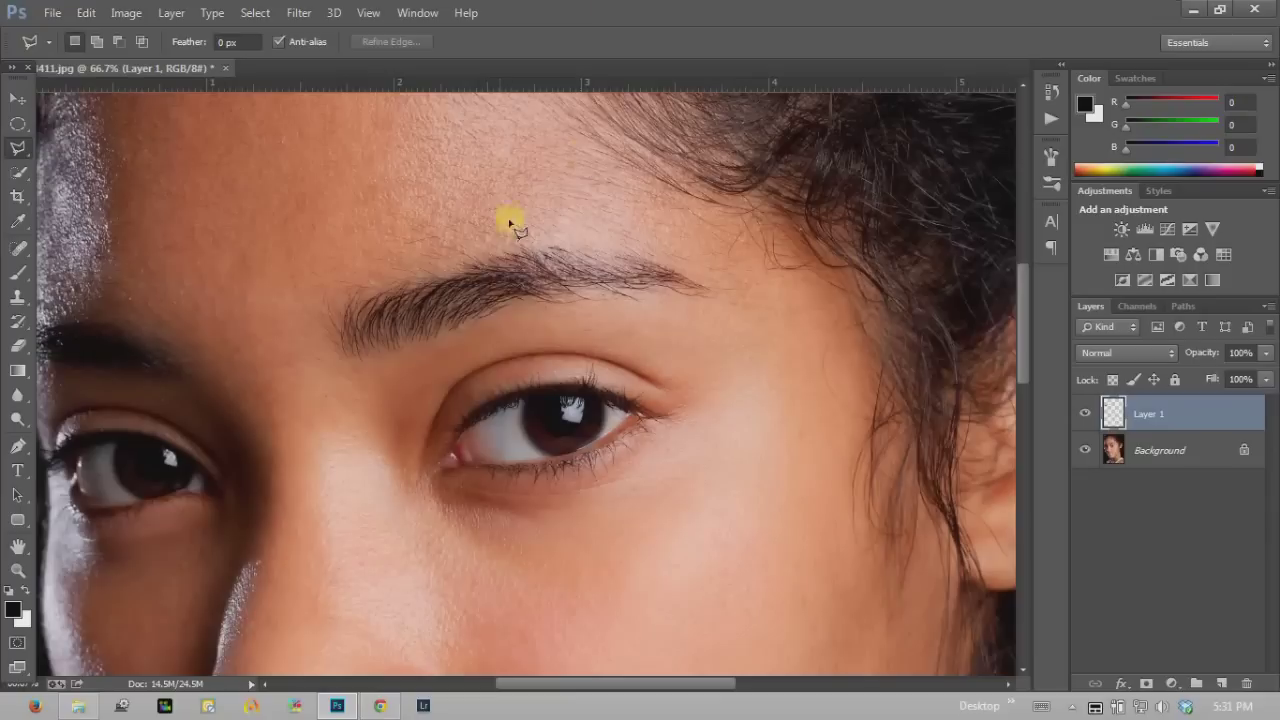
{"action": "left_click", "coordinate": [1158, 452]}
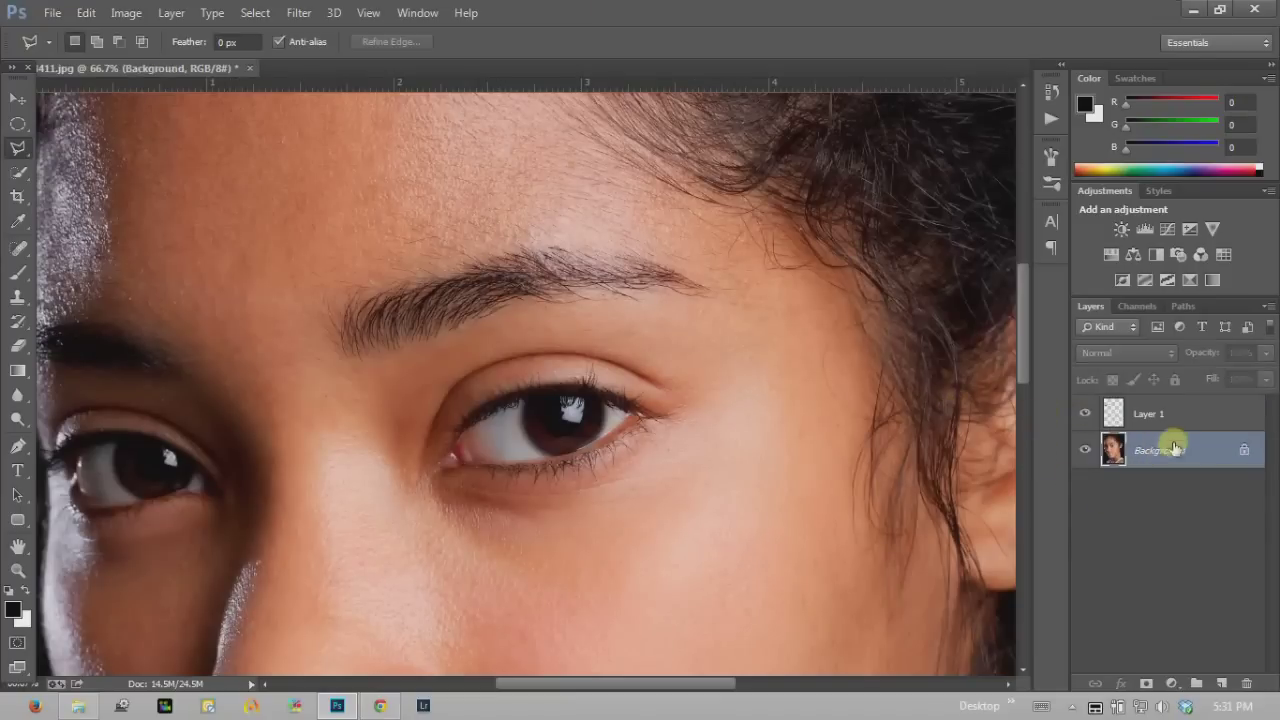
{"action": "left_click", "coordinate": [1172, 414]}
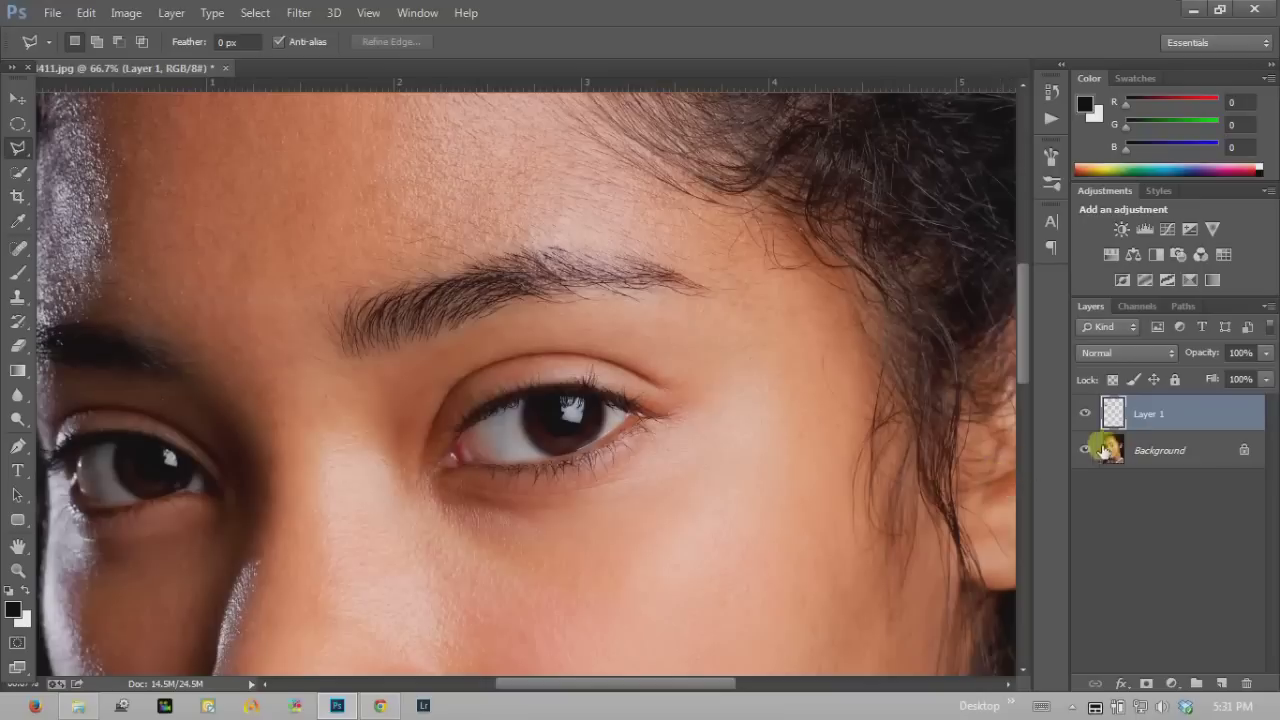
{"action": "key", "text": "Delete"}
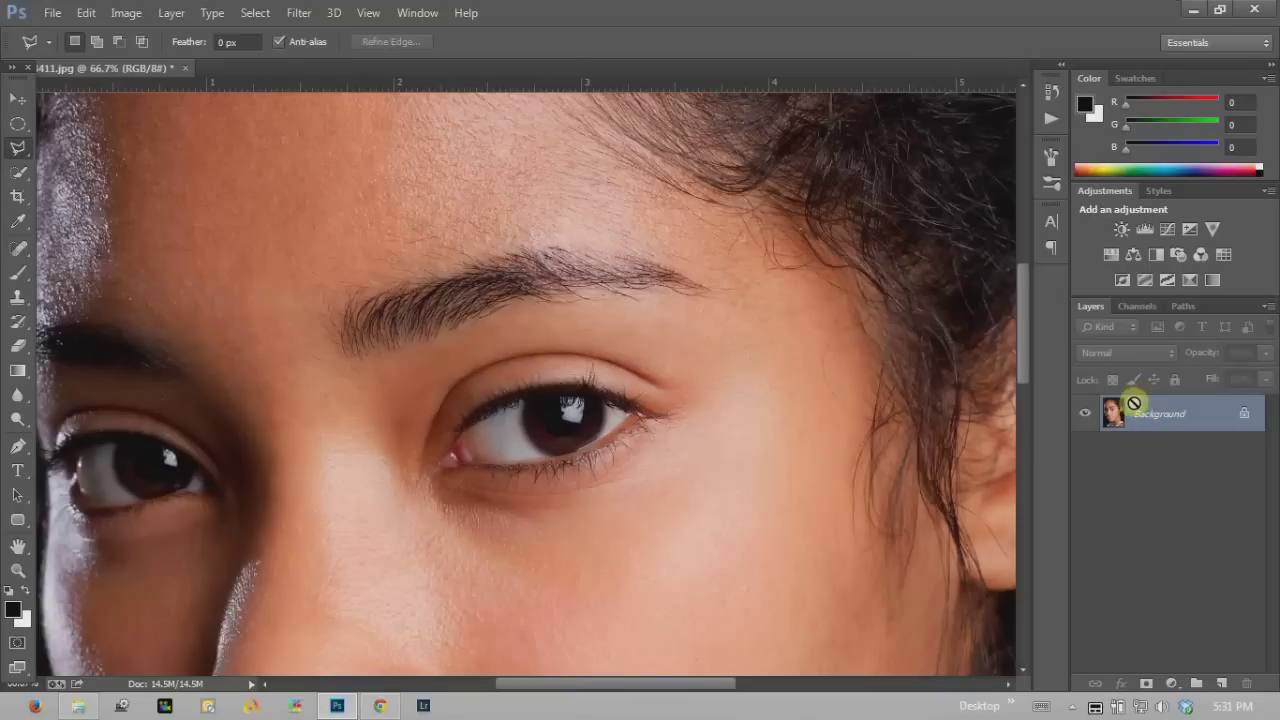
{"action": "key", "text": "ctrl+z"}
Toggle Layer 1 for a before/after check, then stamp visible layers into Layer 2 with Ctrl+Alt+Shift+E
{"action": "left_click", "coordinate": [1083, 414]}
{"action": "left_click", "coordinate": [1083, 414]}
{"action": "left_click", "coordinate": [1084, 414]}
{"action": "left_click", "coordinate": [1084, 414]}
{"action": "left_click", "coordinate": [1085, 415]}
{"action": "left_click", "coordinate": [1085, 415]}
{"action": "left_click", "coordinate": [1085, 415]}
{"action": "left_click", "coordinate": [1085, 415]}
{"action": "left_click", "coordinate": [1085, 415]}
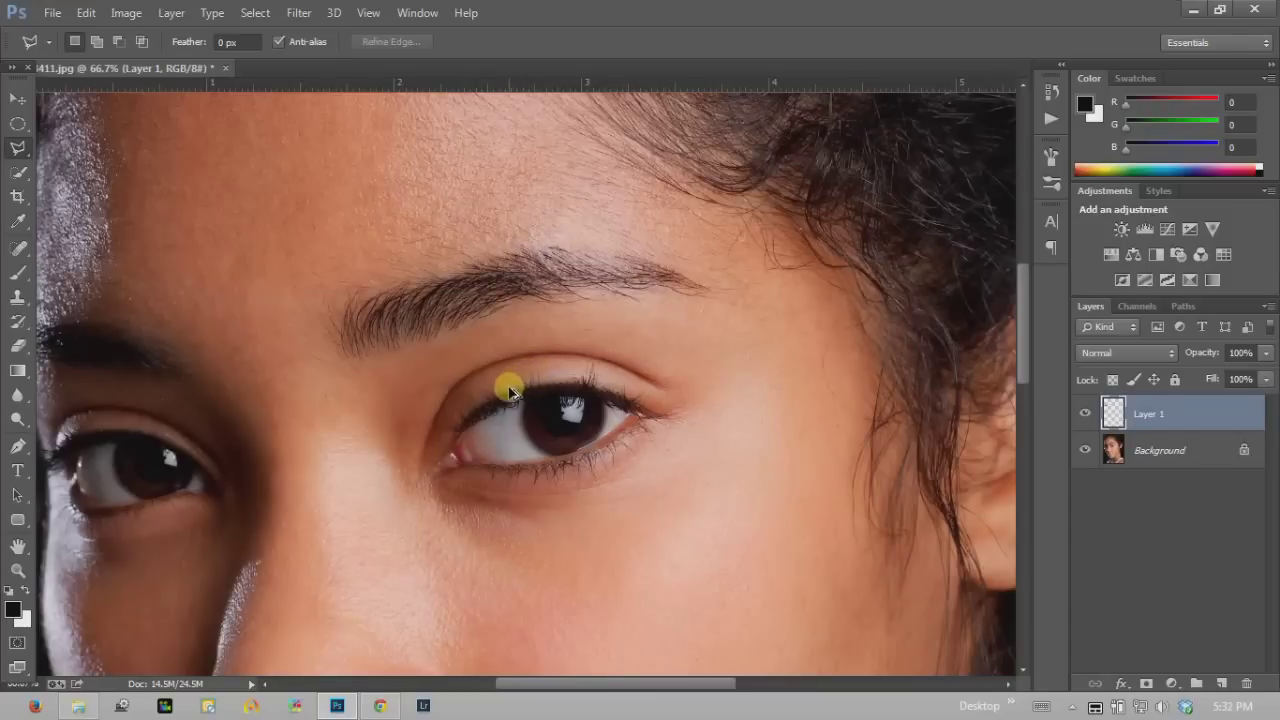
{"action": "key", "text": "ctrl+alt+shift+e"}
{"action": "left_click", "coordinate": [1085, 450]}
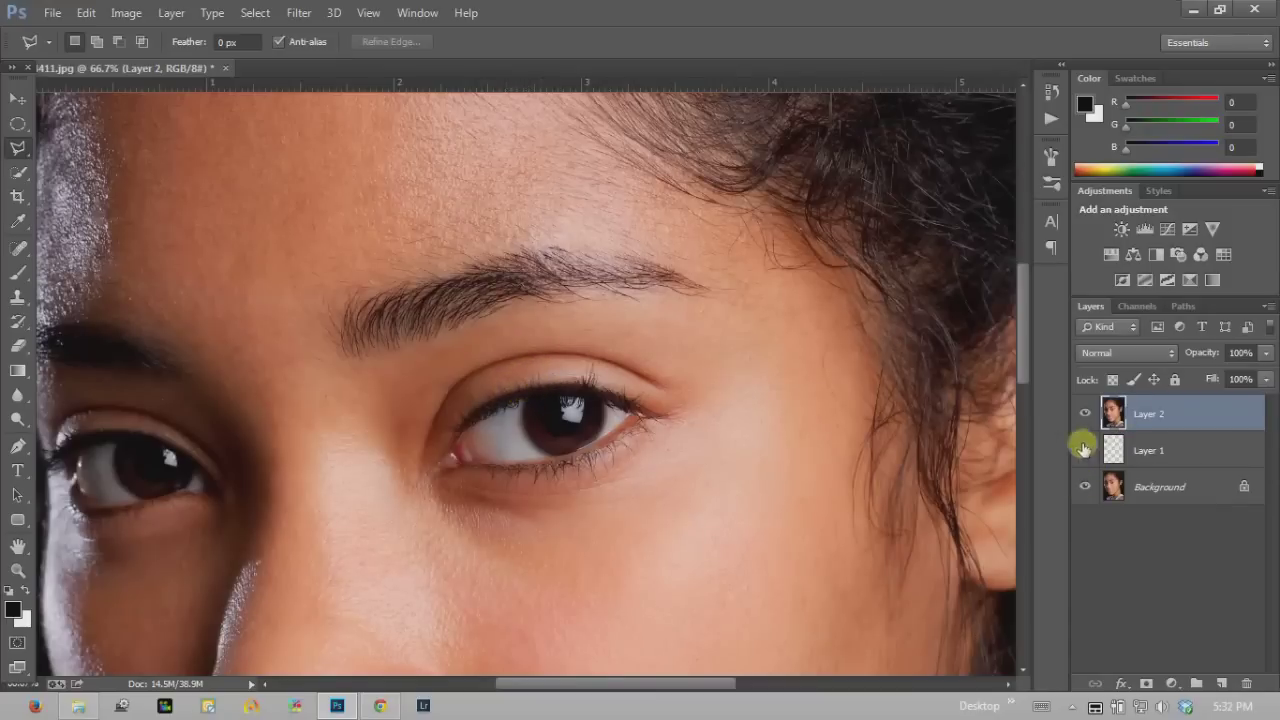
Toggle Layer 2's visibility repeatedly to compare it with the layers below
{"action": "left_click", "coordinate": [1082, 416]}
{"action": "left_click", "coordinate": [1083, 416]}
{"action": "left_click", "coordinate": [1084, 416]}
{"action": "left_click", "coordinate": [1085, 416]}
{"action": "left_click", "coordinate": [1084, 416]}
{"action": "left_click", "coordinate": [1084, 416]}
{"action": "left_click", "coordinate": [1084, 416]}
{"action": "left_click", "coordinate": [1085, 417]}
{"action": "left_click", "coordinate": [1085, 417]}
{"action": "left_click", "coordinate": [1085, 417]}
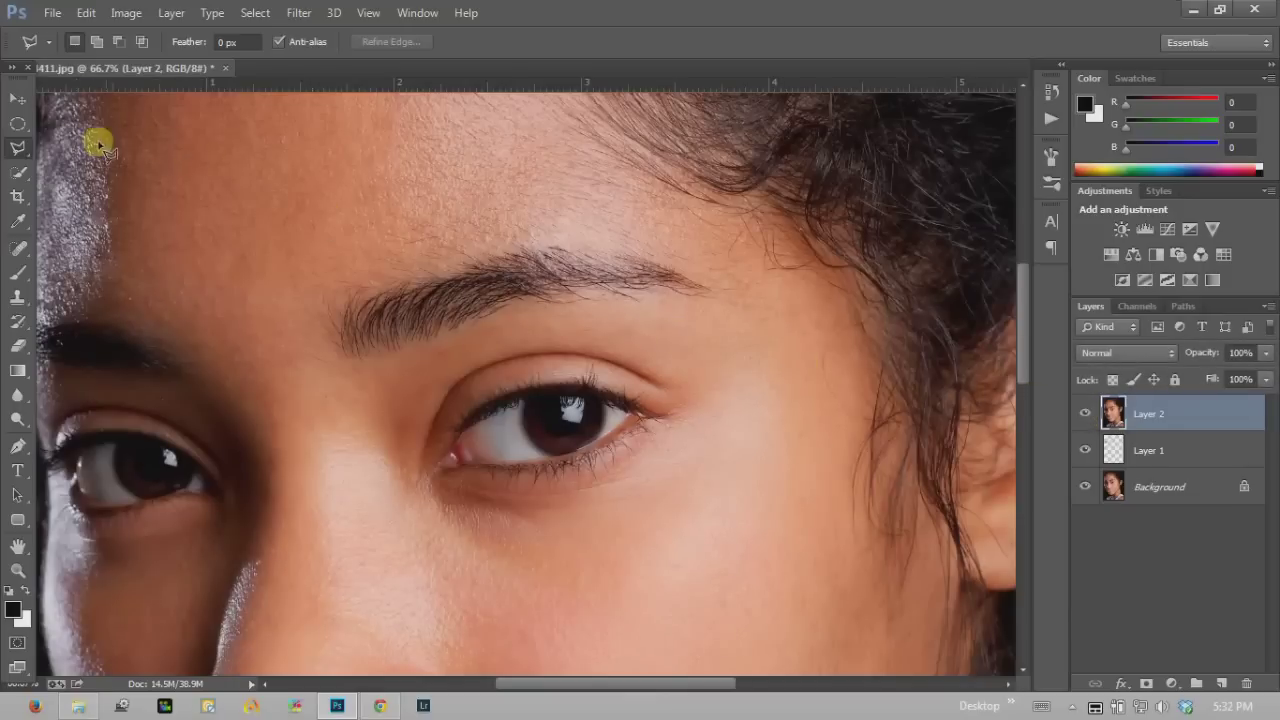
{"action": "left_click", "coordinate": [1085, 416]}
{"action": "left_click", "coordinate": [1085, 416]}
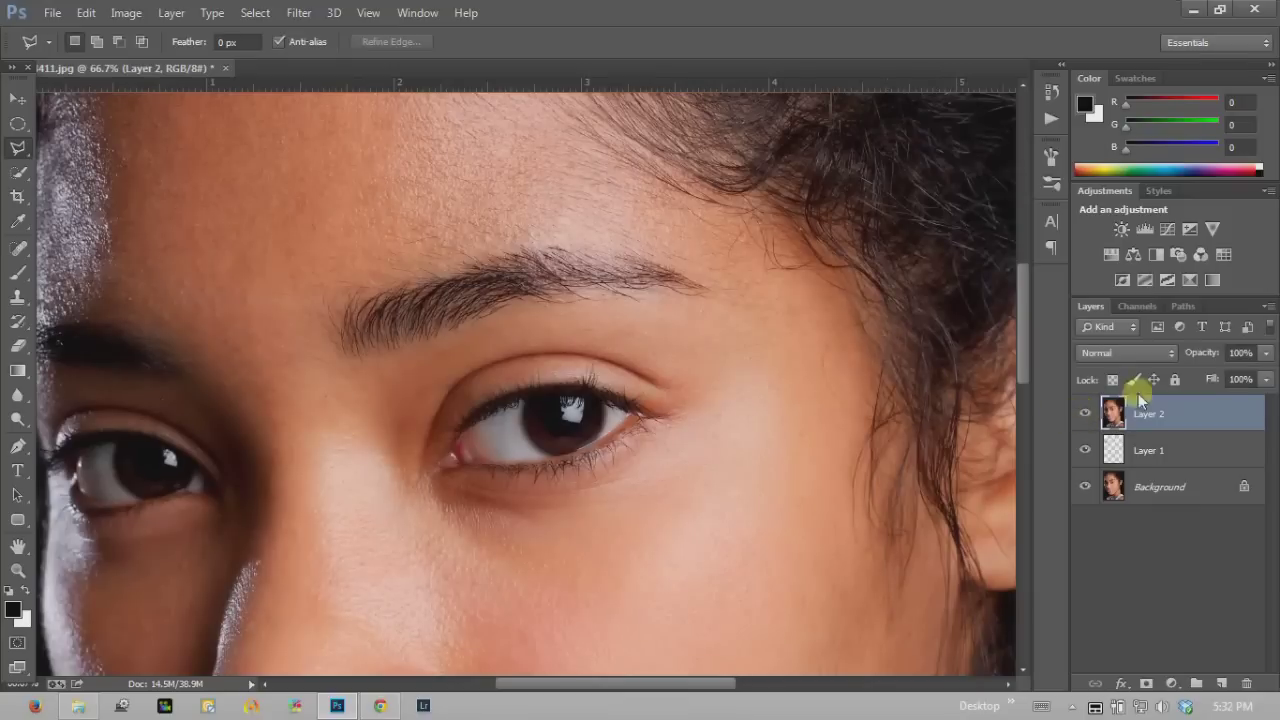
{"action": "left_click", "coordinate": [1085, 488]}
{"action": "left_click", "coordinate": [1085, 487], "text": "alt"}
{"action": "left_click", "coordinate": [1085, 487], "text": "alt"}
{"action": "left_click", "coordinate": [1085, 487], "text": "alt"}
{"action": "left_click", "coordinate": [1085, 487], "text": "alt"}
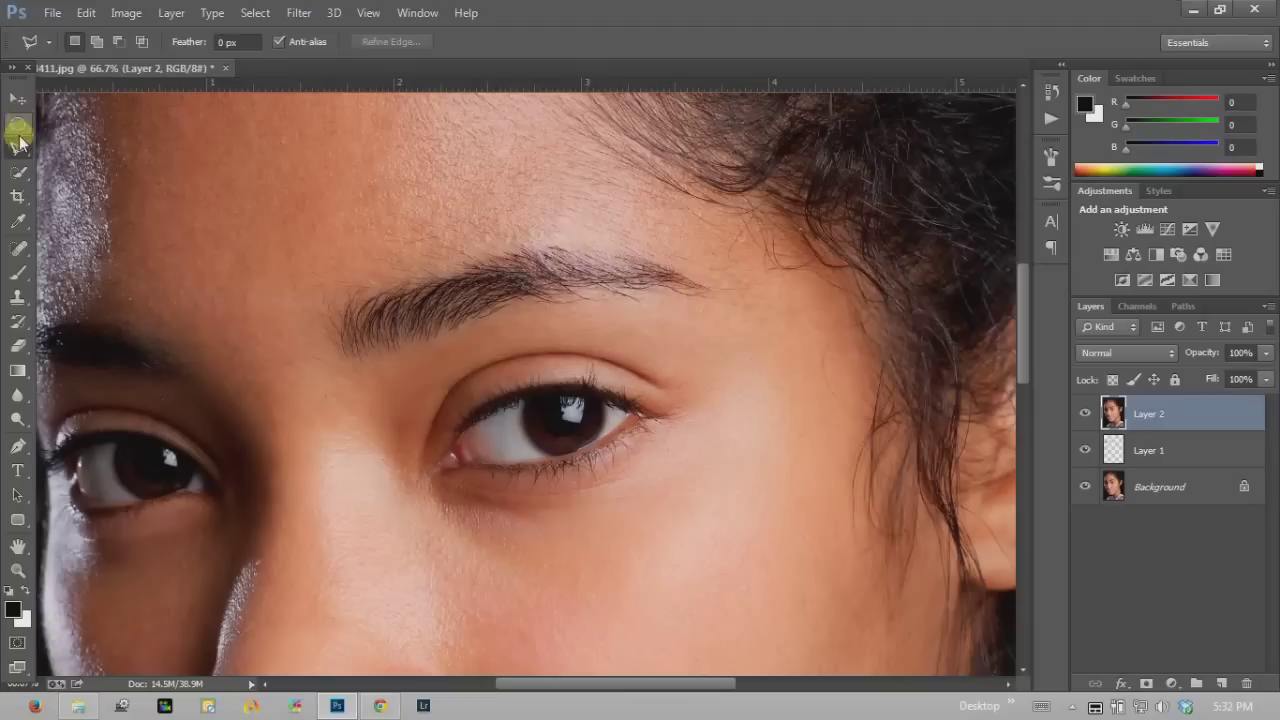
Try a Polygonal Lasso selection above the eyebrow, then discard it
{"action": "left_click", "coordinate": [18, 150]}
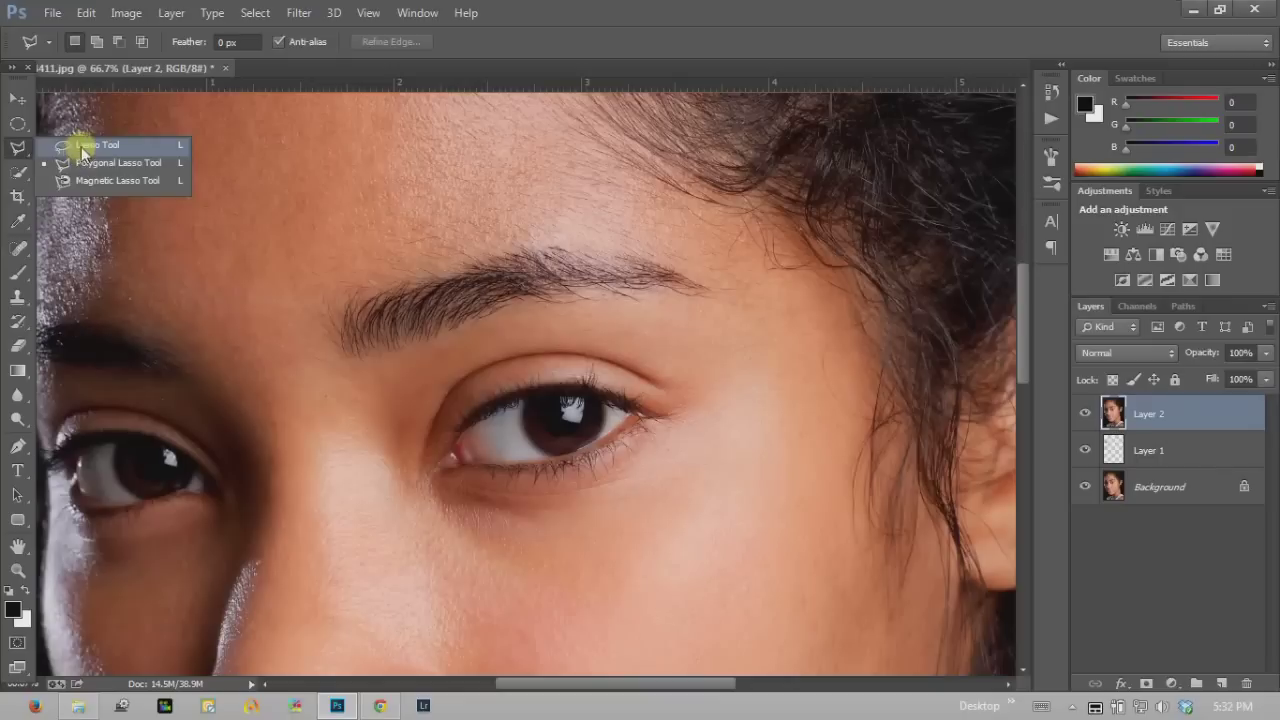
{"action": "left_click", "coordinate": [65, 145]}
{"action": "left_click", "coordinate": [24, 150]}
{"action": "left_click_drag", "start_coordinate": [17, 150], "coordinate": [80, 170]}
{"action": "left_click", "coordinate": [377, 214]}
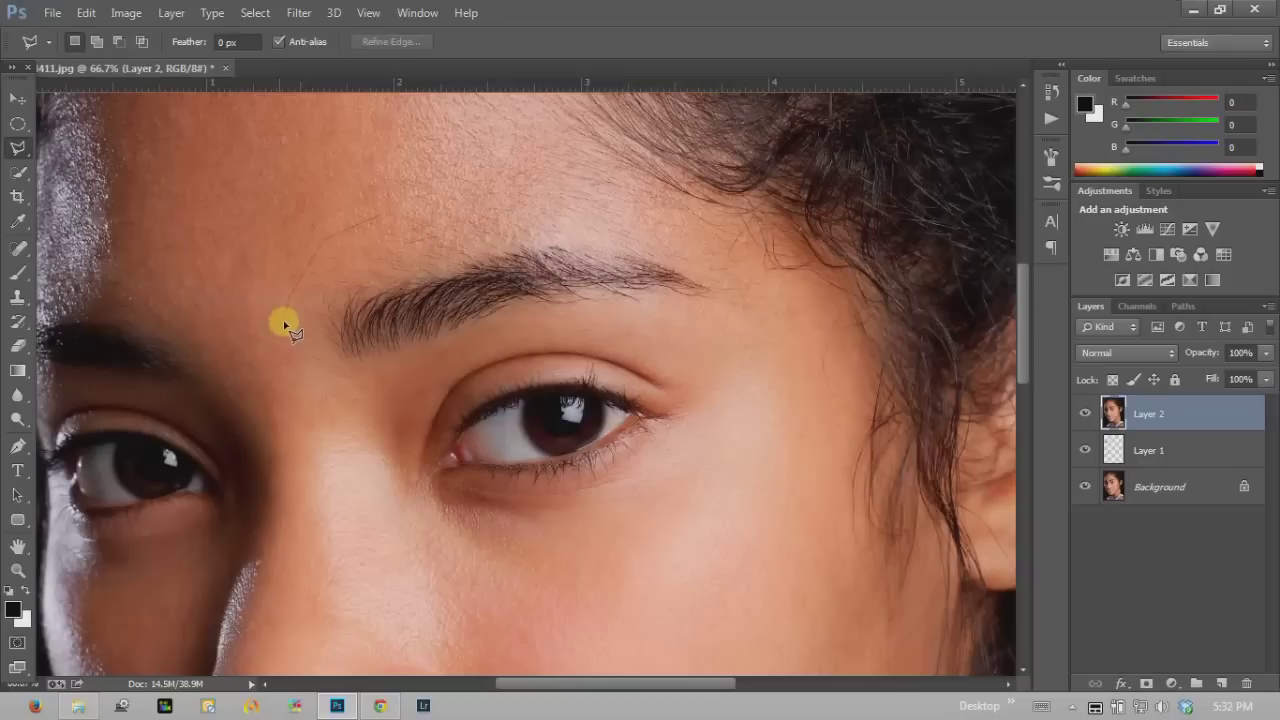
{"action": "double_click", "coordinate": [290, 322]}
{"action": "left_click", "coordinate": [18, 124]}
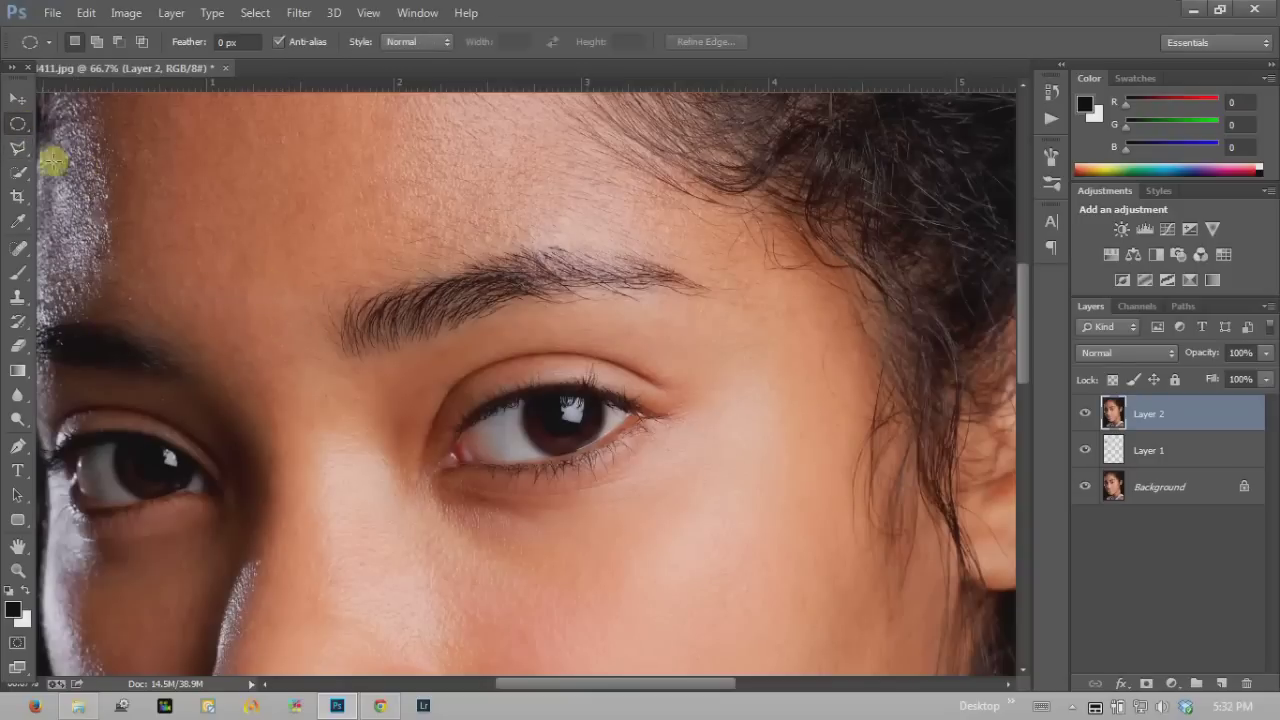
Draw a freehand Lasso selection around the eyebrow and brow area, then right-click it
{"action": "left_click", "coordinate": [18, 148]}
{"action": "left_click", "coordinate": [97, 145]}
{"action": "left_click", "coordinate": [18, 150]}
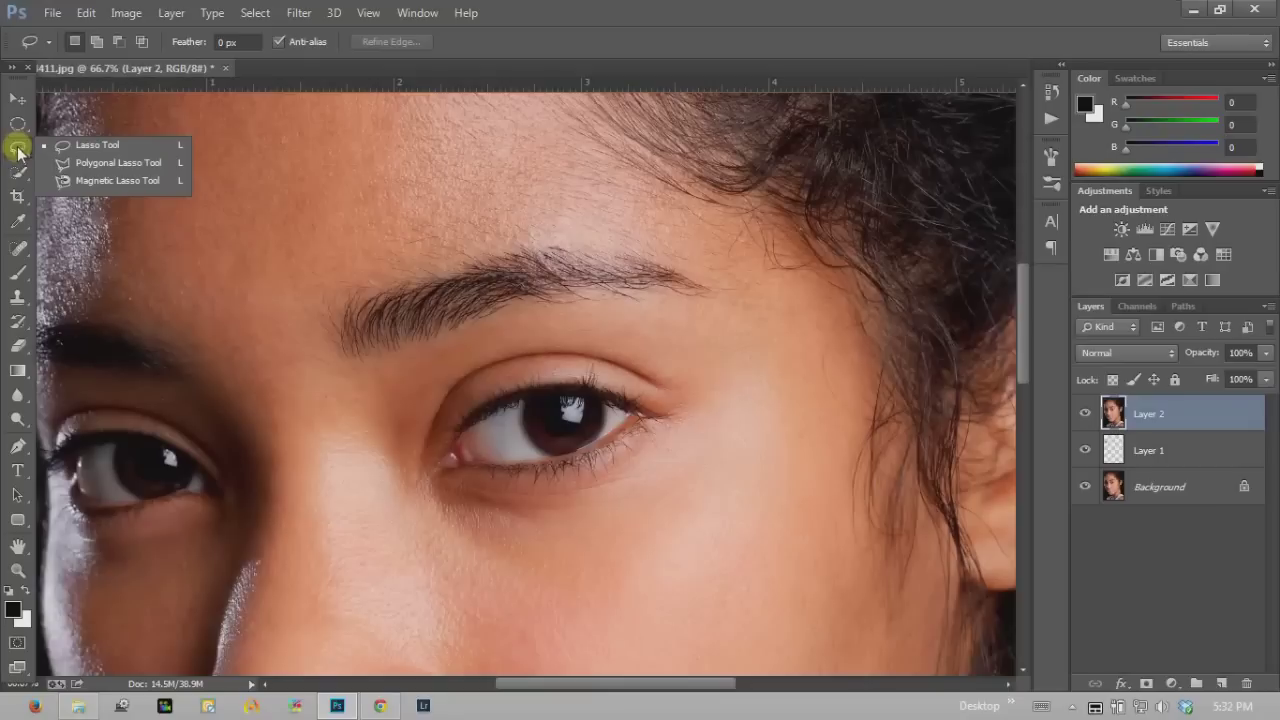
{"action": "left_click", "coordinate": [17, 150]}
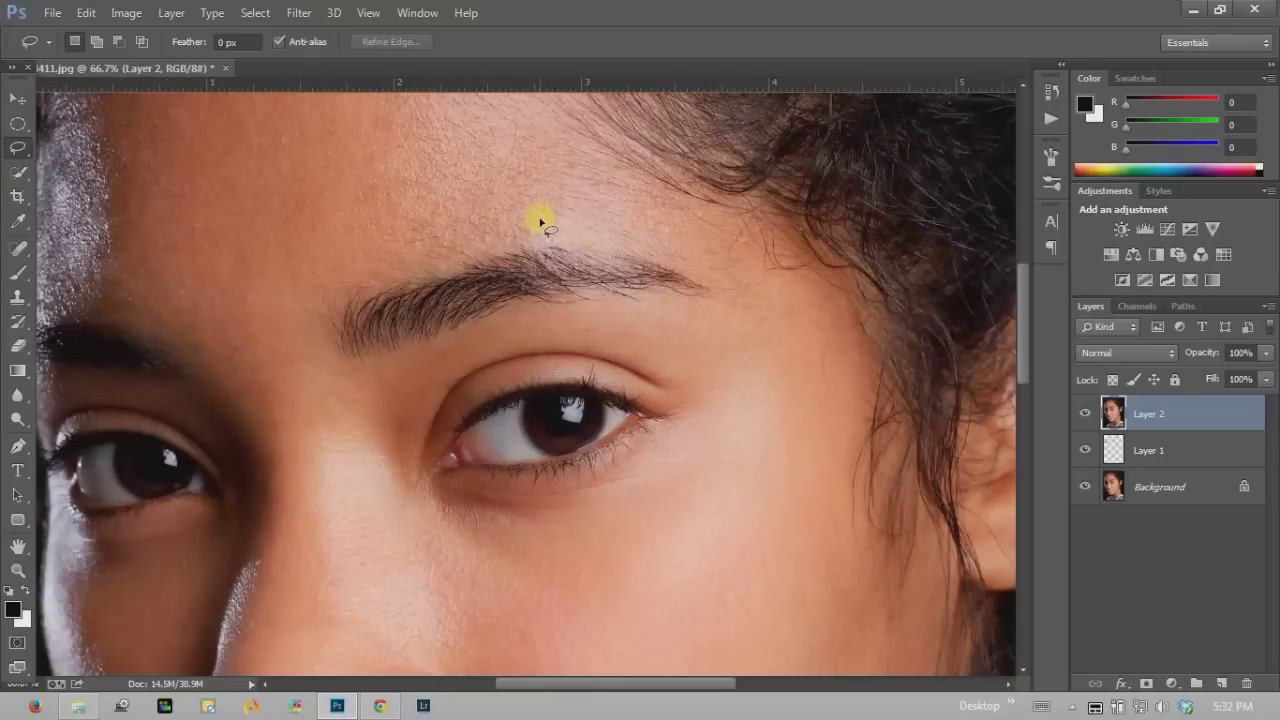
{"action": "mouse_move", "coordinate": [508, 222]}
{"action": "left_mouse_down"}
{"action": "mouse_move", "coordinate": [280, 335]}
{"action": "mouse_move", "coordinate": [283, 371]}
{"action": "mouse_move", "coordinate": [337, 400]}
{"action": "mouse_move", "coordinate": [471, 337]}
{"action": "mouse_move", "coordinate": [777, 318]}
{"action": "mouse_move", "coordinate": [706, 249]}
{"action": "mouse_move", "coordinate": [589, 209]}
{"action": "mouse_move", "coordinate": [474, 200]}
{"action": "mouse_move", "coordinate": [485, 210]}
{"action": "left_mouse_up"}
{"action": "right_click", "coordinate": [517, 258]}
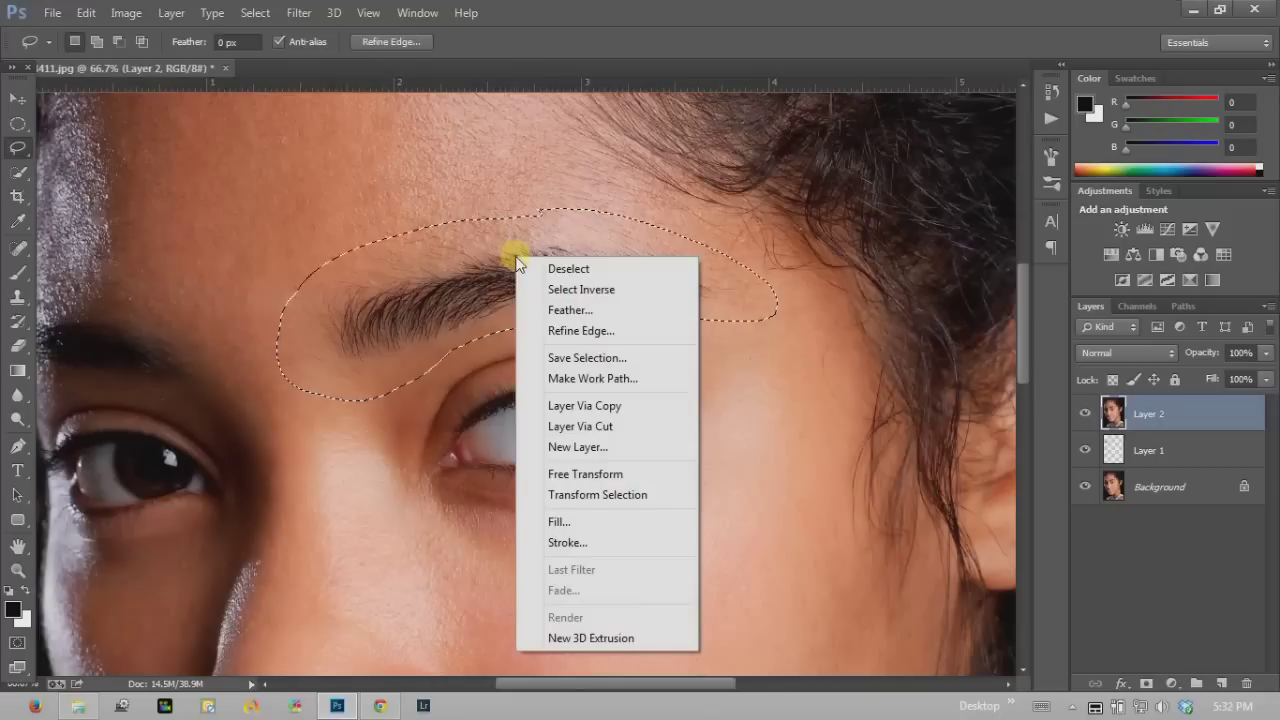
Feather the eyebrow selection by 10 px and copy it to a new Layer 3 with Ctrl+J
{"action": "left_click", "coordinate": [586, 310]}
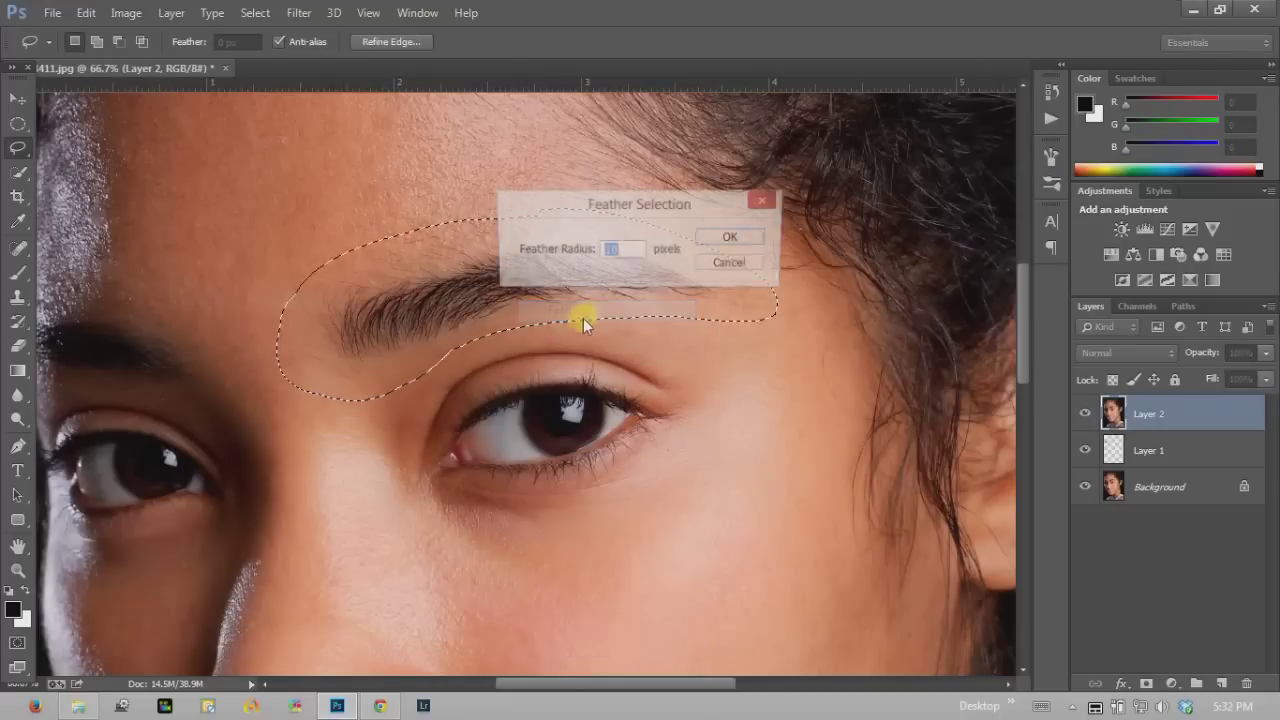
{"action": "type", "text": "10"}
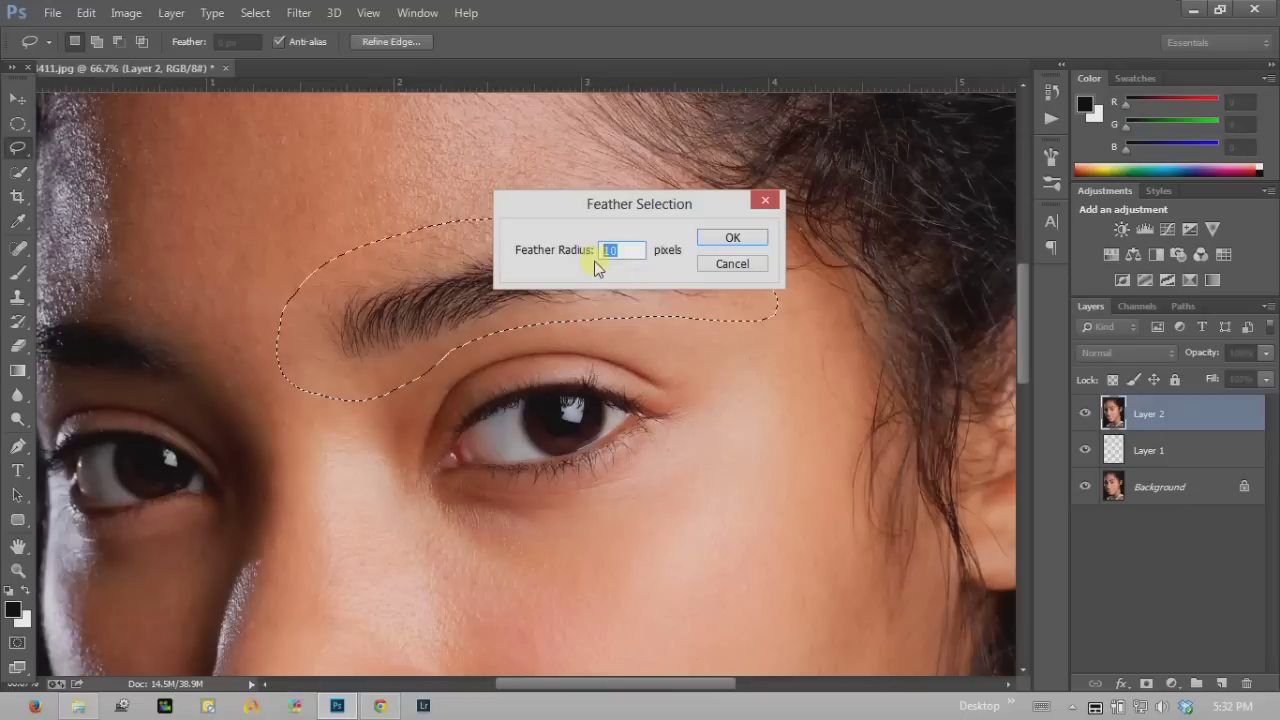
{"action": "left_click", "coordinate": [610, 256]}
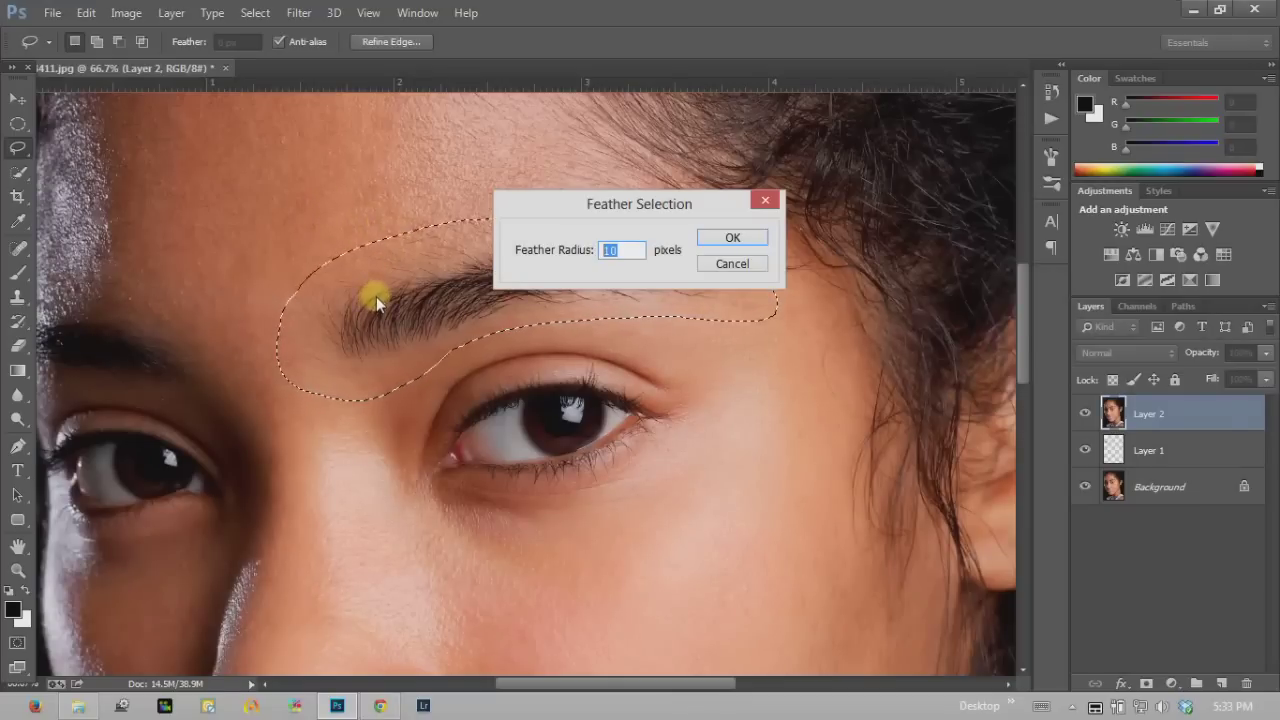
{"action": "left_click", "coordinate": [609, 249]}
{"action": "type", "text": "0"}
{"action": "key", "text": "BackSpace"}
{"action": "key", "text": "BackSpace"}
{"action": "type", "text": "10"}
{"action": "left_click", "coordinate": [733, 240]}
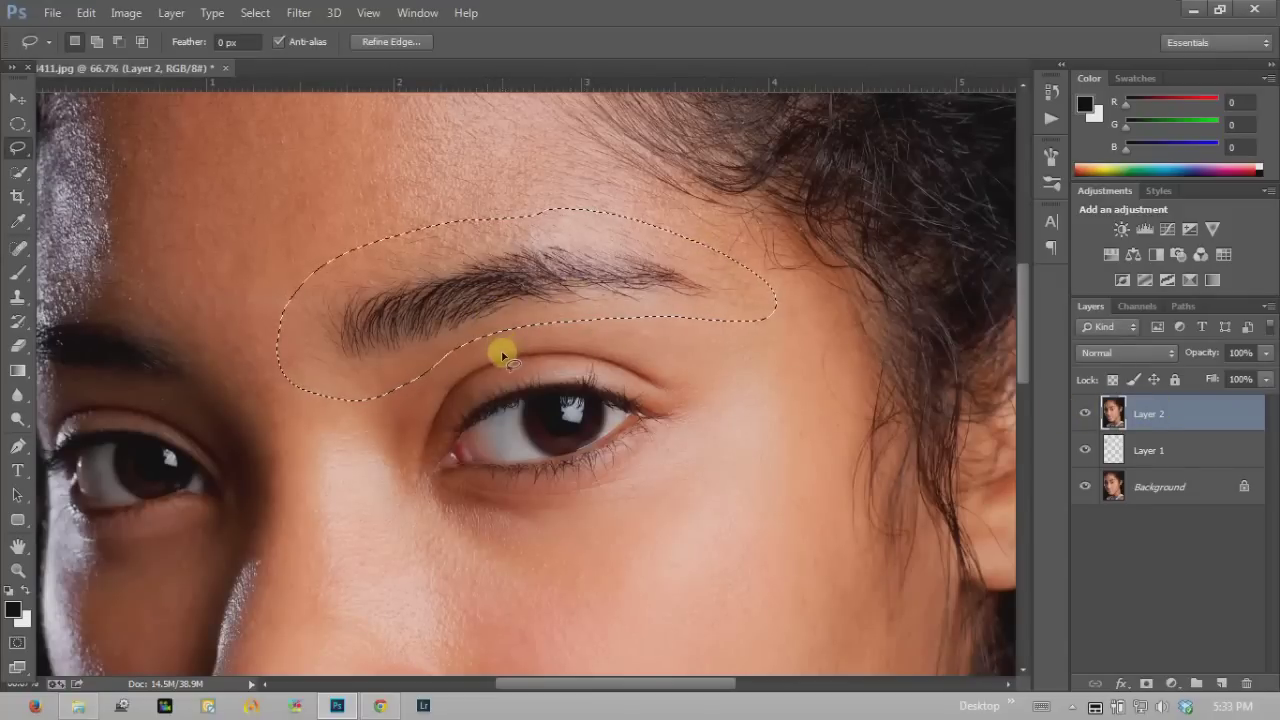
{"action": "key", "text": "ctrl+j"}
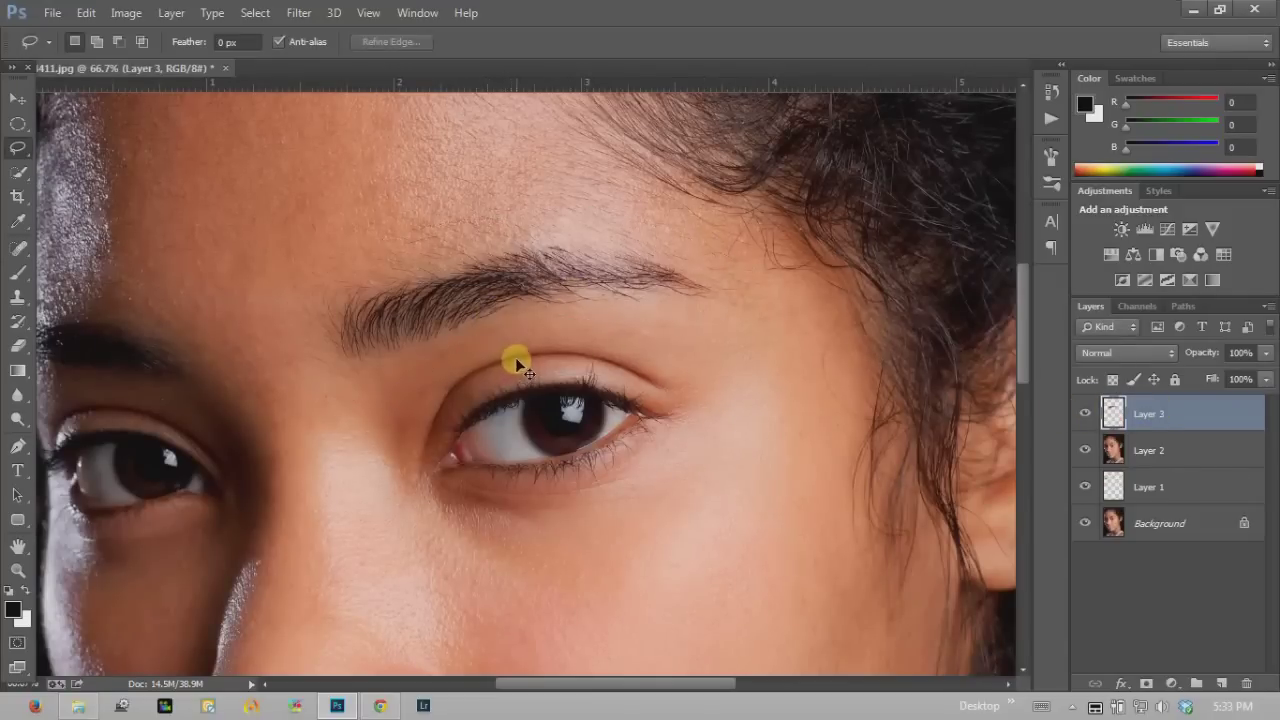
Compare Layers 2 and 3 by toggling visibility, then select and delete Layer 2
{"action": "left_click", "coordinate": [1085, 450]}
{"action": "left_click", "coordinate": [1085, 413]}
{"action": "left_click", "coordinate": [1085, 413]}
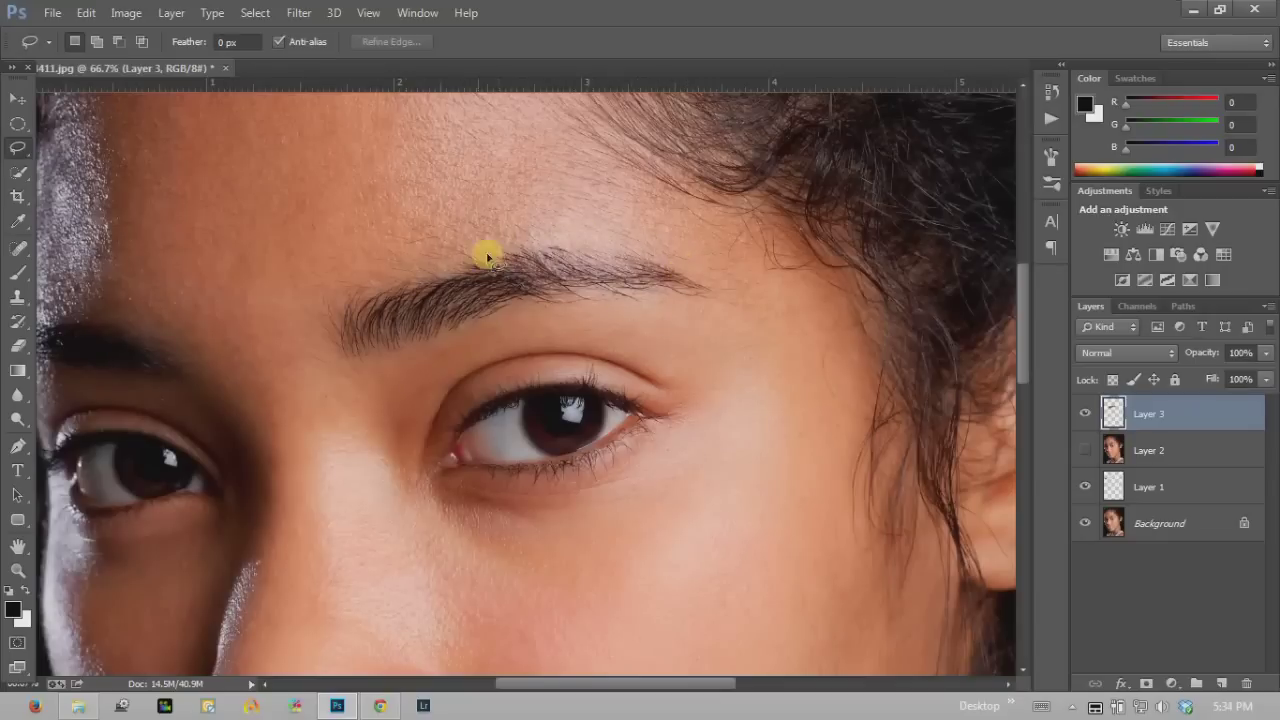
{"action": "left_click", "coordinate": [1085, 450]}
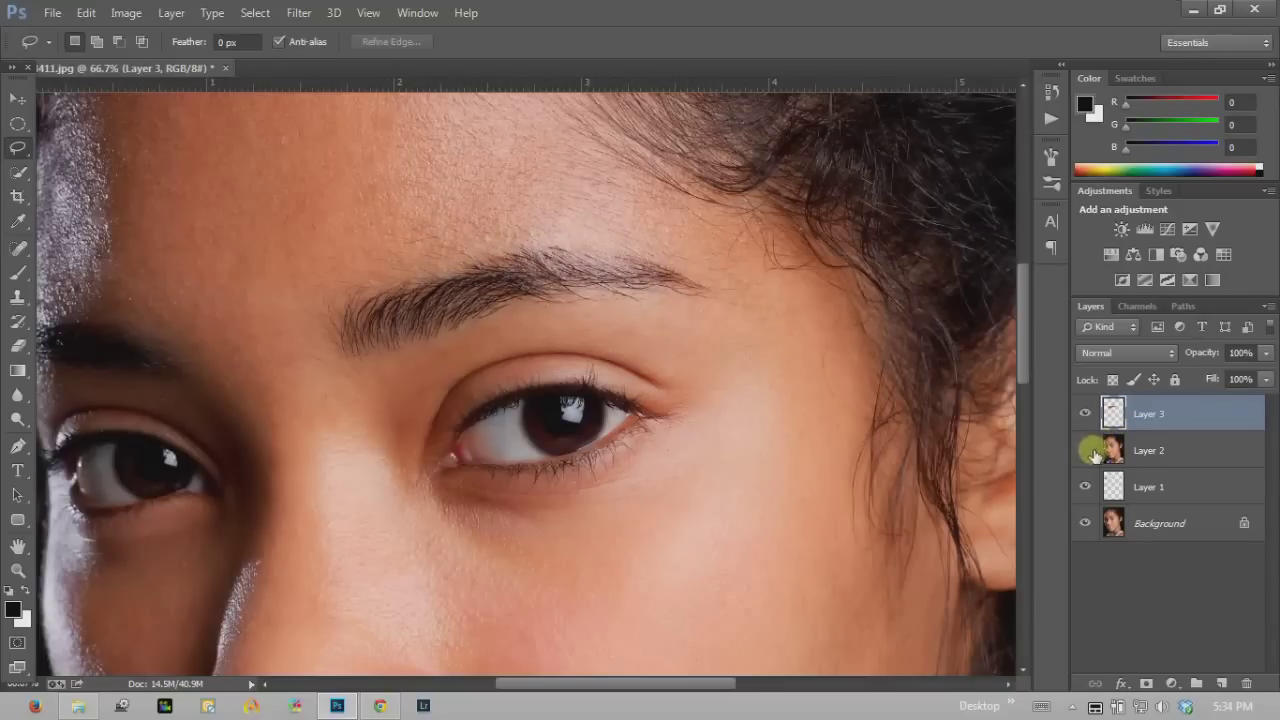
{"action": "left_click", "coordinate": [1184, 452]}
{"action": "left_click", "coordinate": [1087, 414]}
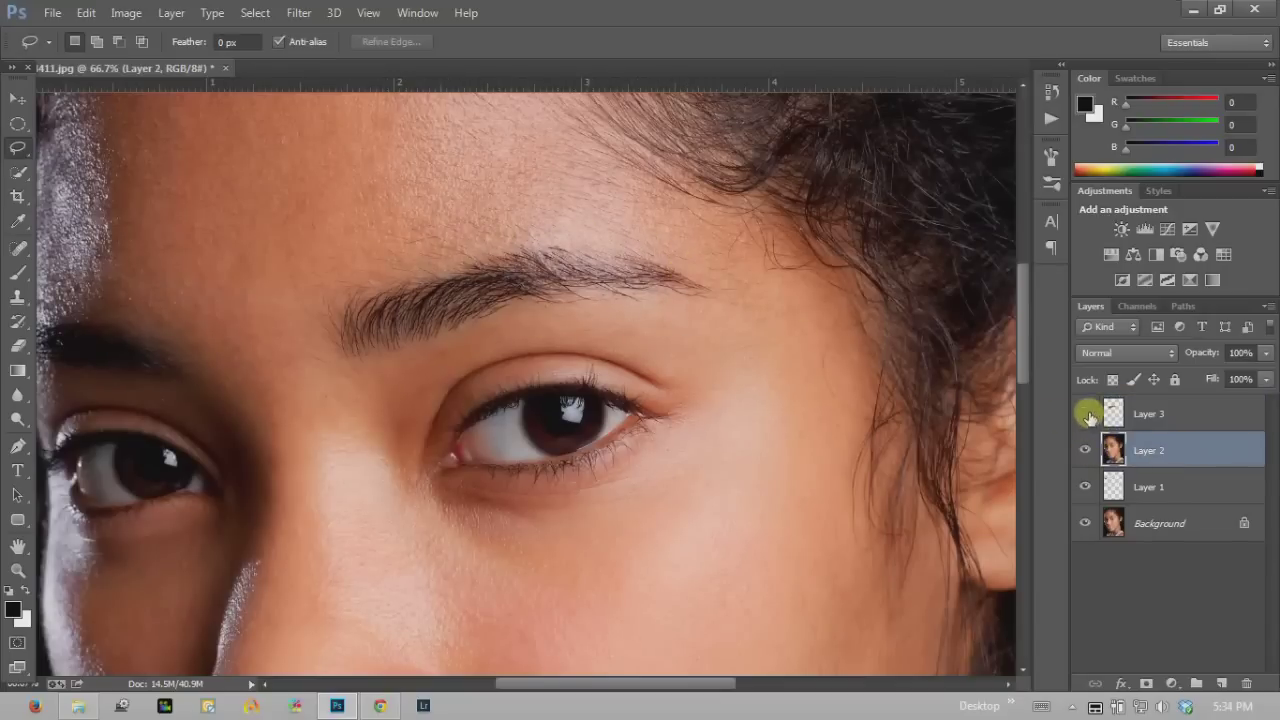
{"action": "double_click", "coordinate": [1160, 452]}
{"action": "left_click", "coordinate": [1163, 457]}
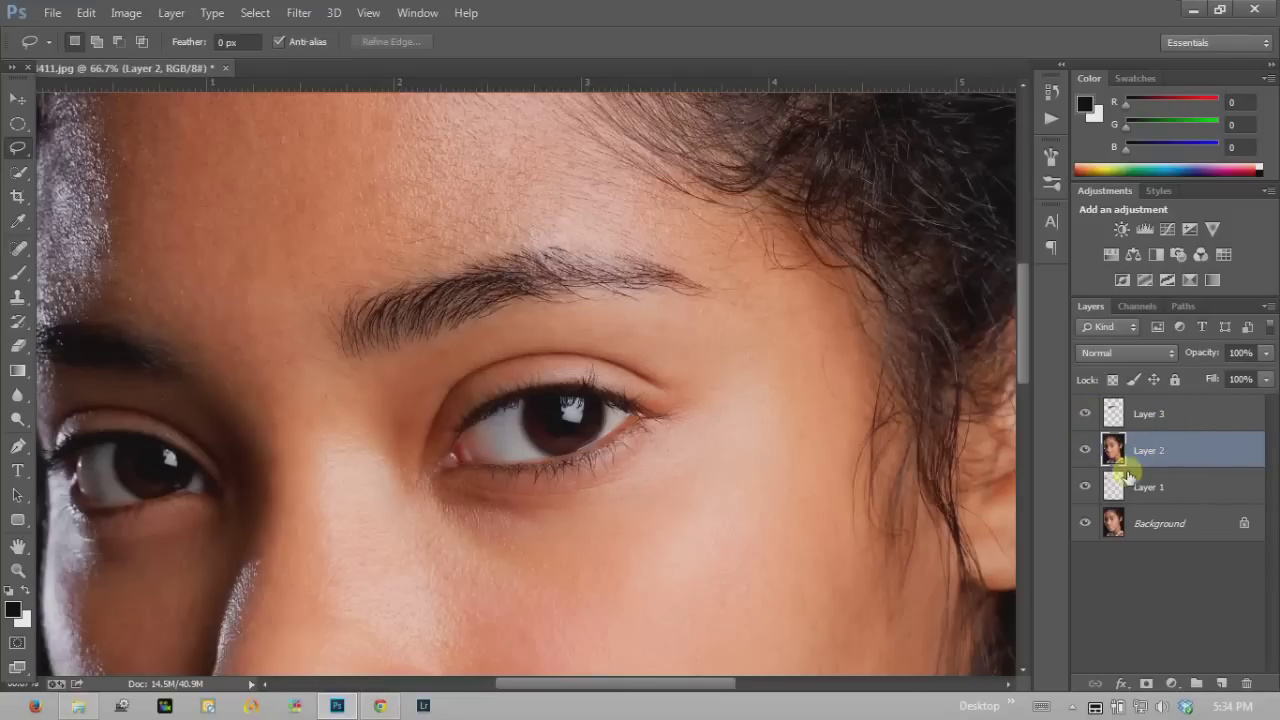
{"action": "key", "text": "Delete"}
Select Layer 3 and toggle its visibility to check the copied brow
{"action": "left_click", "coordinate": [1103, 416]}
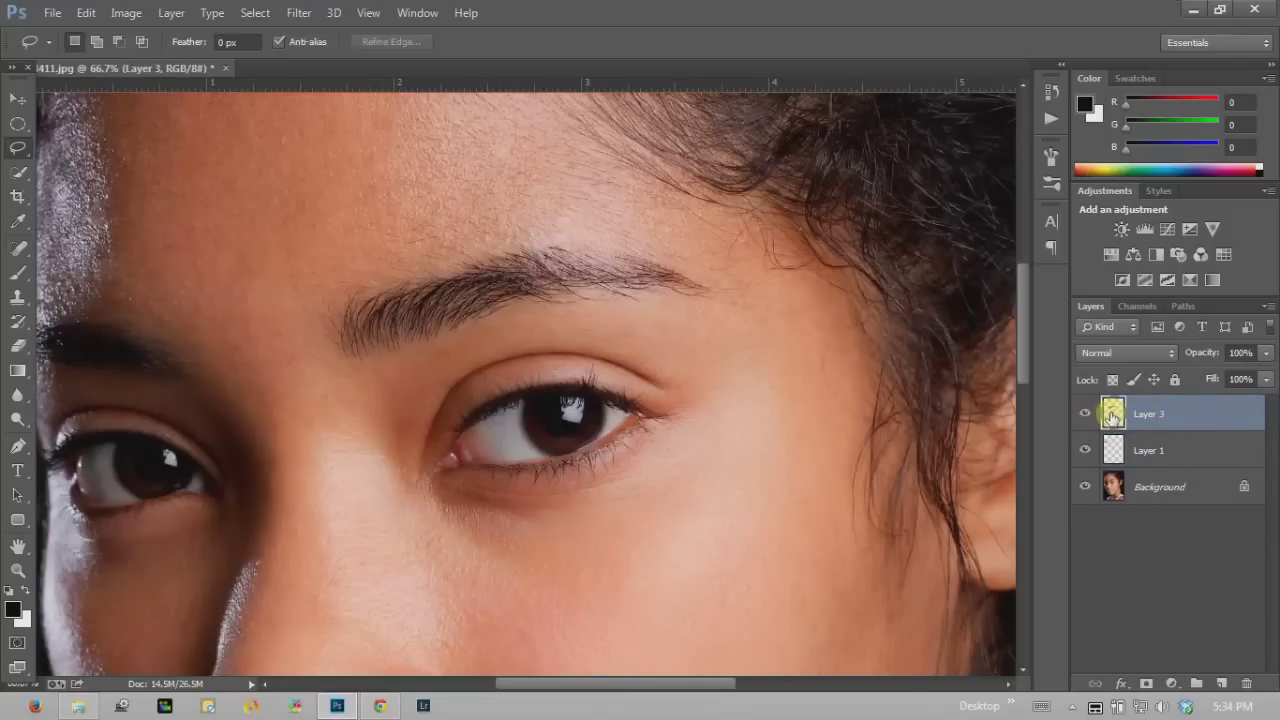
{"action": "left_click", "coordinate": [1085, 414]}
{"action": "left_click", "coordinate": [1085, 414]}
{"action": "left_click", "coordinate": [1085, 414]}
{"action": "left_click", "coordinate": [1085, 414]}
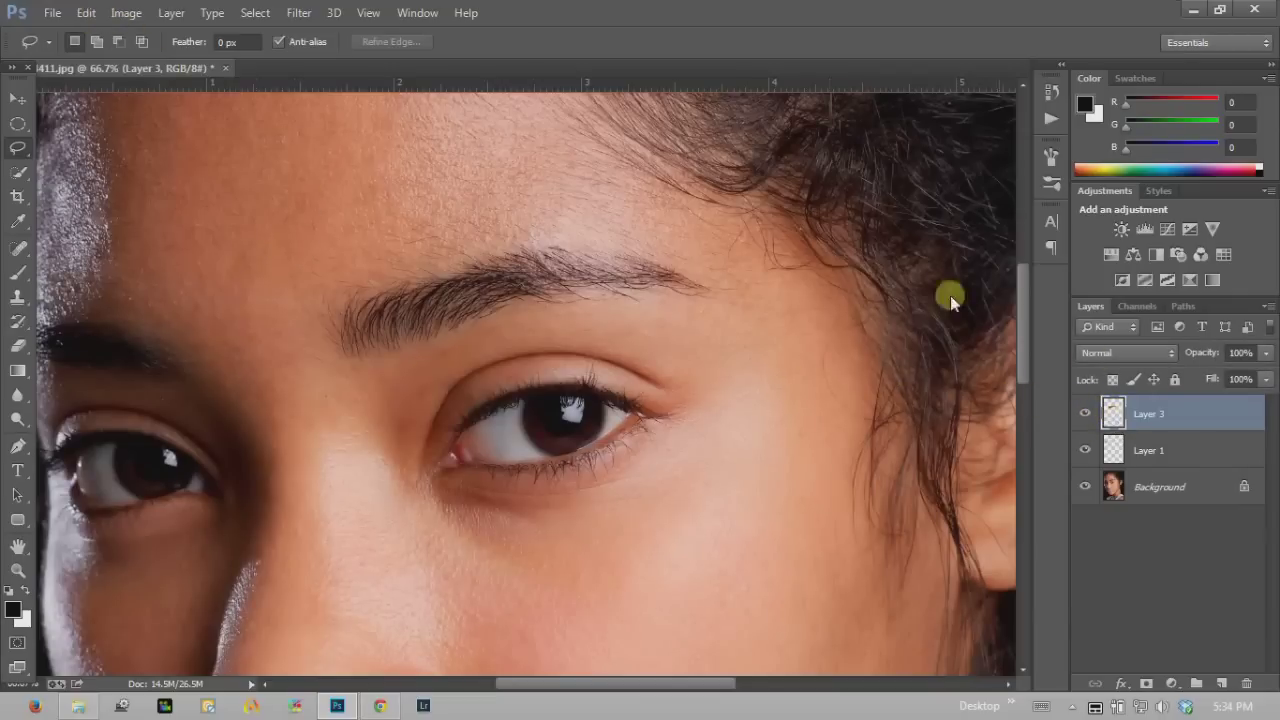
{"action": "left_click", "coordinate": [88, 13]}
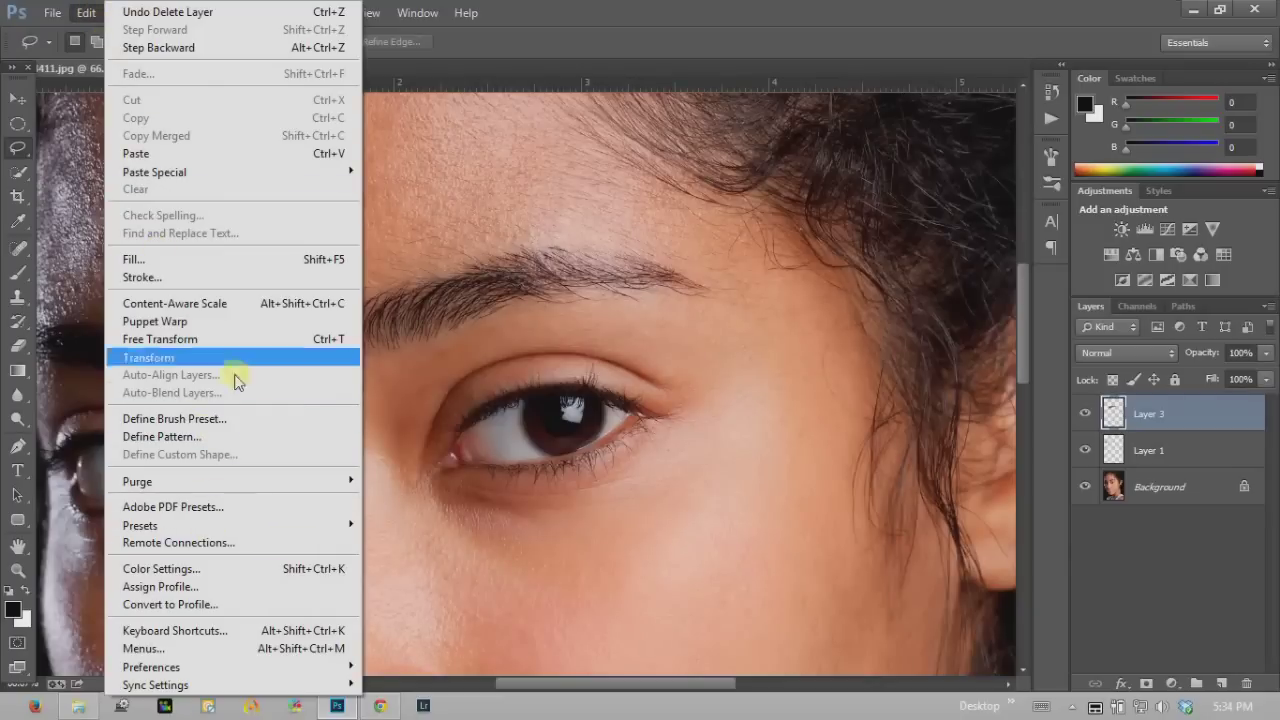
Start Puppet Warp on Layer 3 and toggle the warp mesh display
{"action": "left_click", "coordinate": [195, 322]}
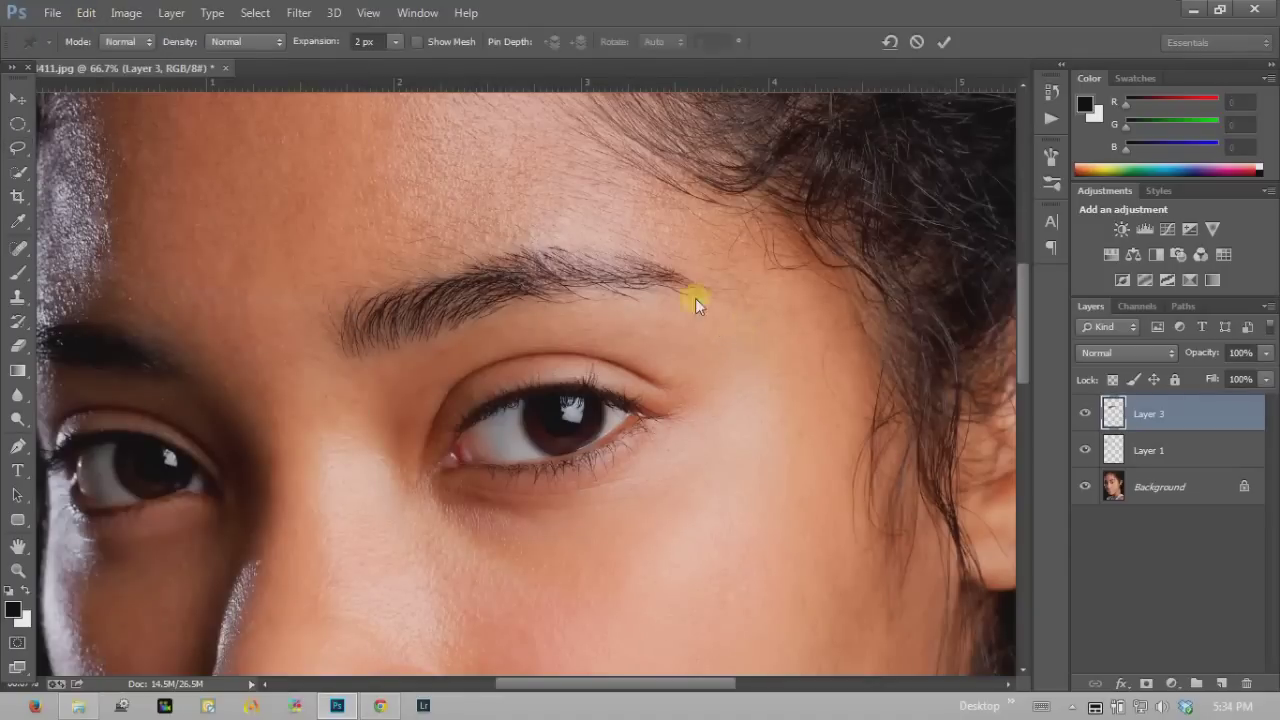
{"action": "left_click", "coordinate": [421, 44]}
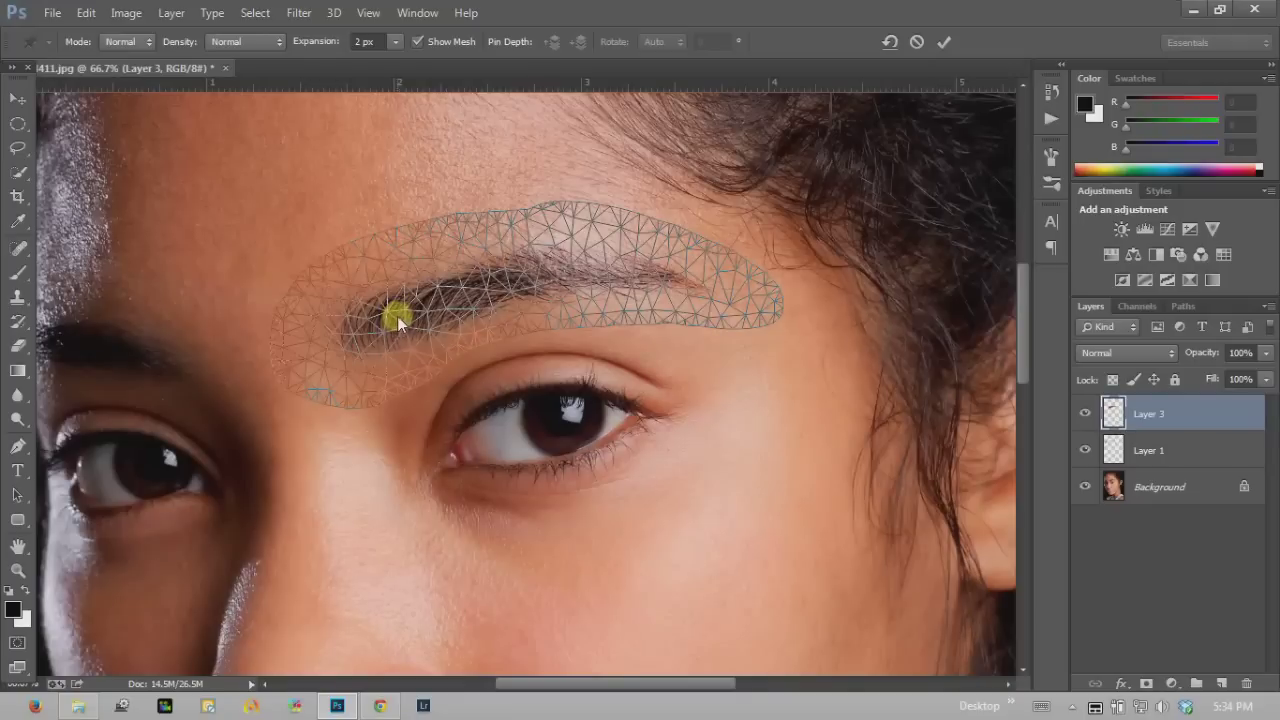
{"action": "left_click", "coordinate": [418, 42]}
{"action": "left_click", "coordinate": [420, 44]}
{"action": "left_click", "coordinate": [420, 43]}
{"action": "left_click", "coordinate": [420, 42]}
{"action": "left_click", "coordinate": [419, 43]}
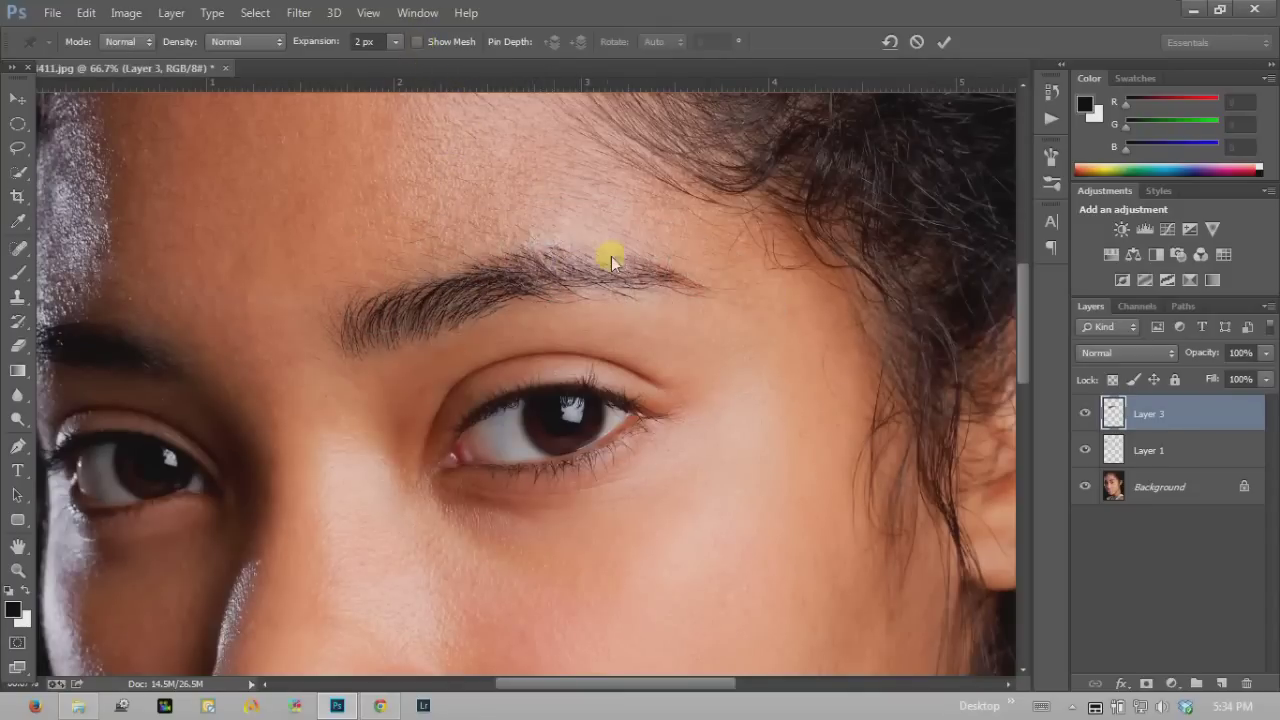
Place five pins along the eyebrow from its inner end to its outer end
{"action": "left_click", "coordinate": [388, 327]}
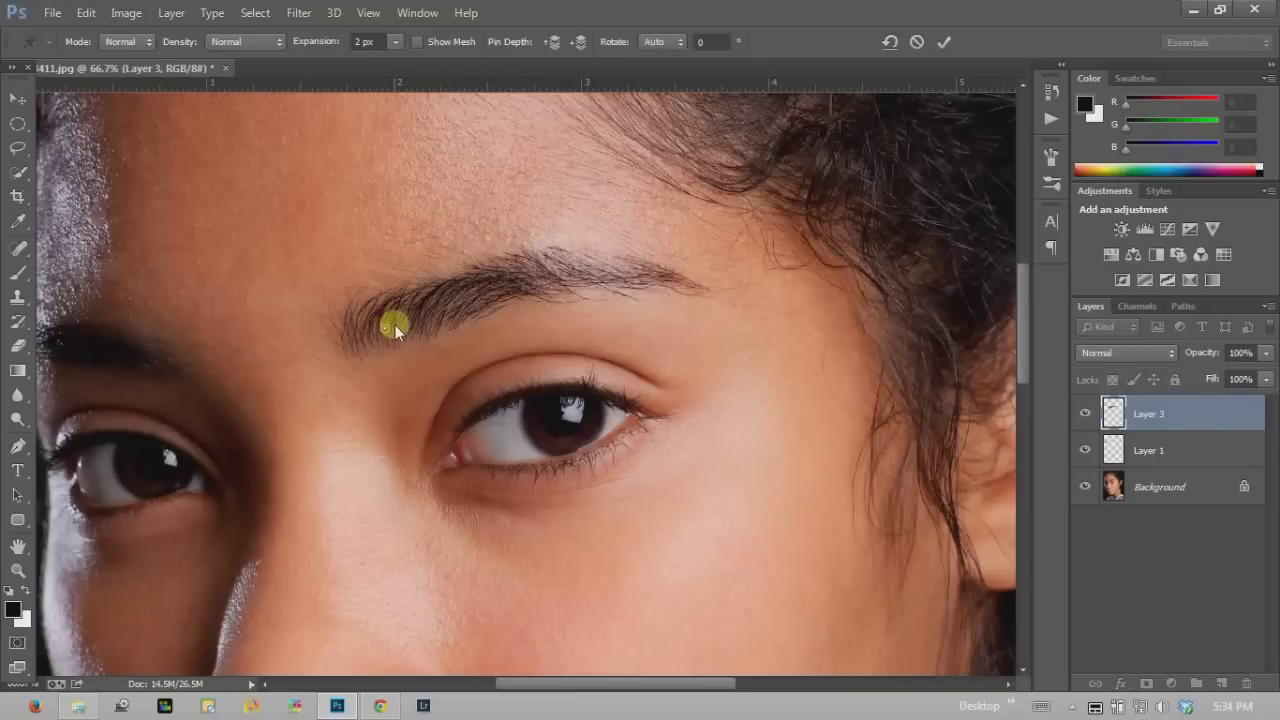
{"action": "left_click", "coordinate": [454, 293]}
{"action": "left_click", "coordinate": [543, 267]}
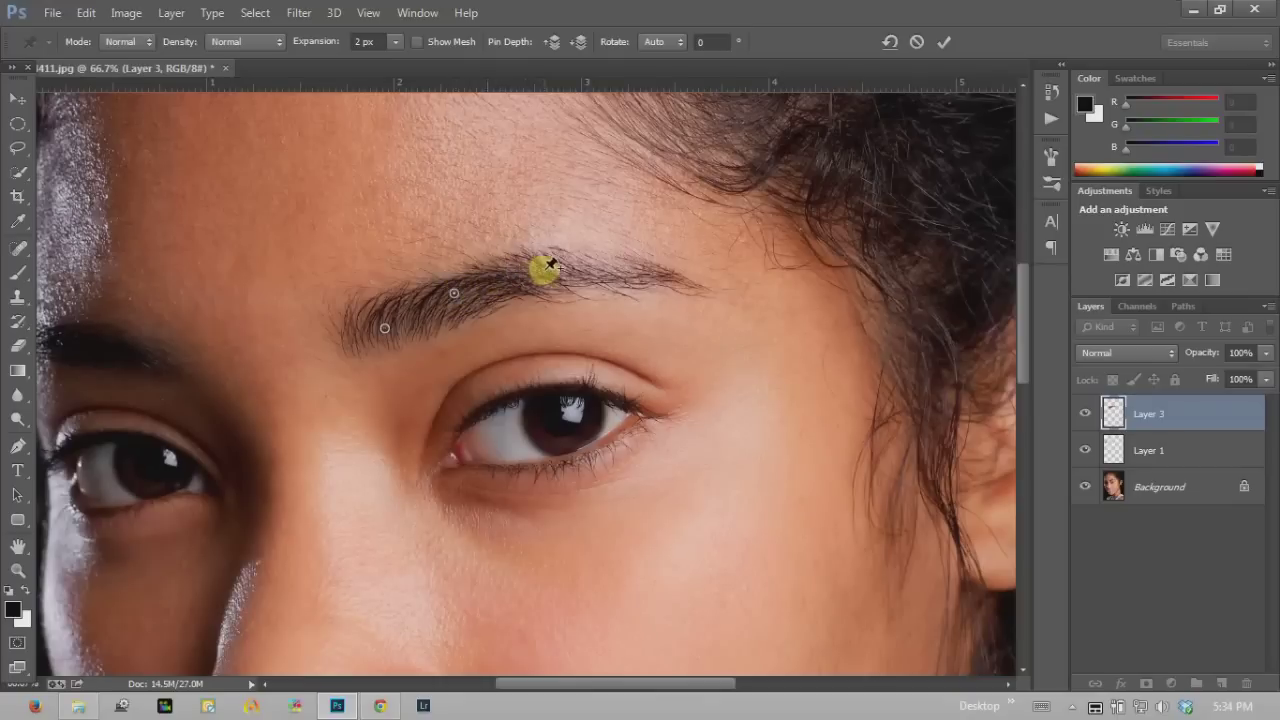
{"action": "left_click", "coordinate": [624, 269]}
{"action": "left_click", "coordinate": [707, 291]}
Drag the pins to lift the brow into a higher arch and commit the warp
{"action": "left_click_drag", "start_coordinate": [543, 267], "coordinate": [543, 248]}
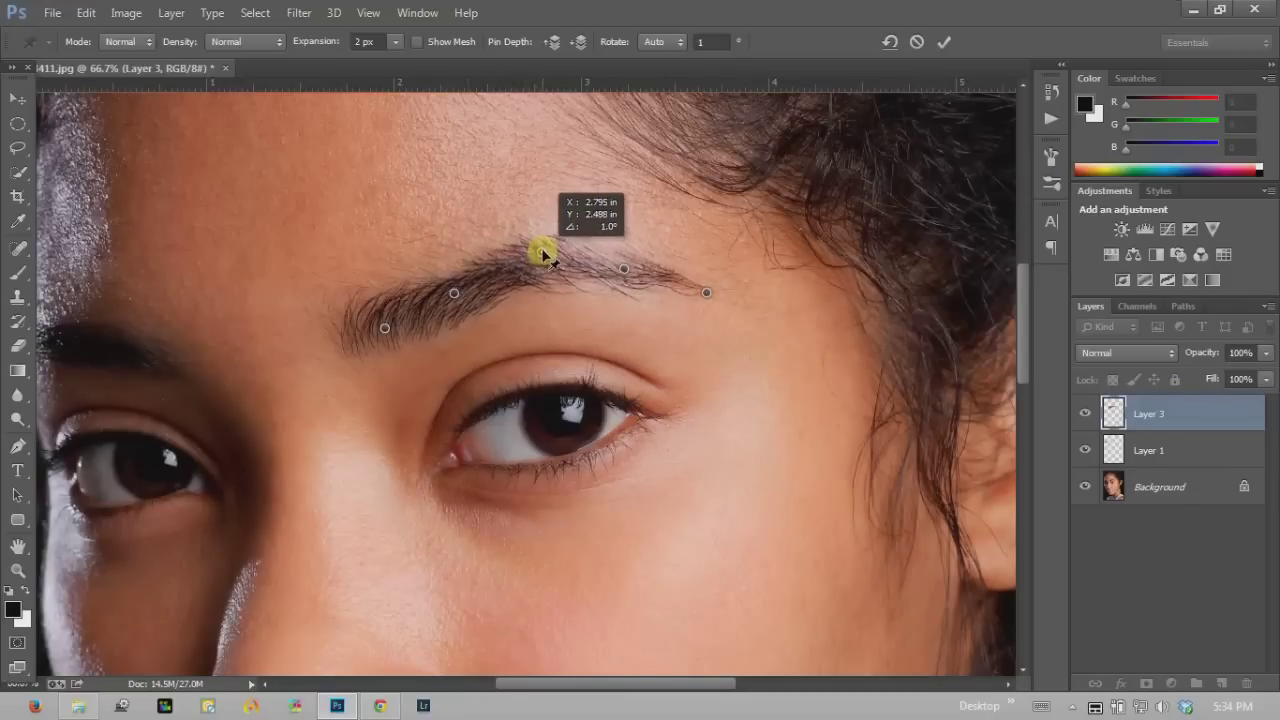
{"action": "left_click_drag", "start_coordinate": [543, 248], "coordinate": [540, 246]}
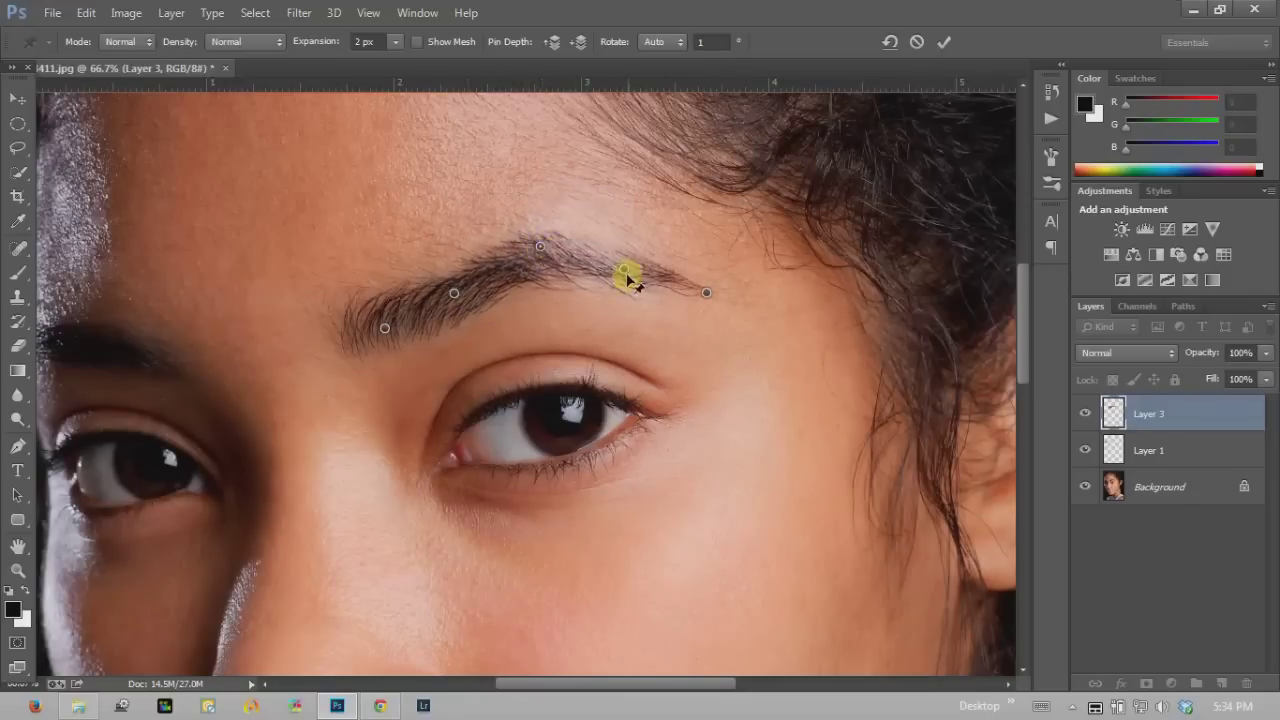
{"action": "left_click_drag", "start_coordinate": [624, 268], "coordinate": [627, 256]}
{"action": "left_click_drag", "start_coordinate": [454, 293], "coordinate": [452, 278]}
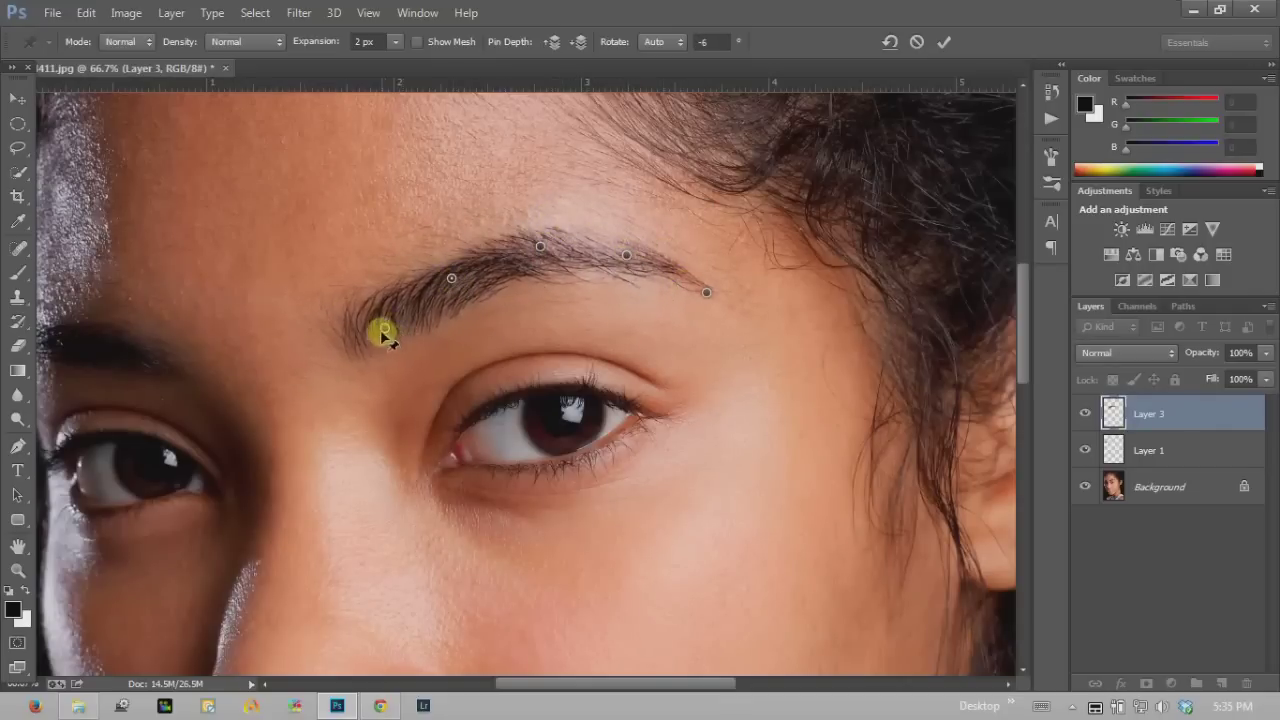
{"action": "left_click_drag", "start_coordinate": [384, 331], "coordinate": [381, 339]}
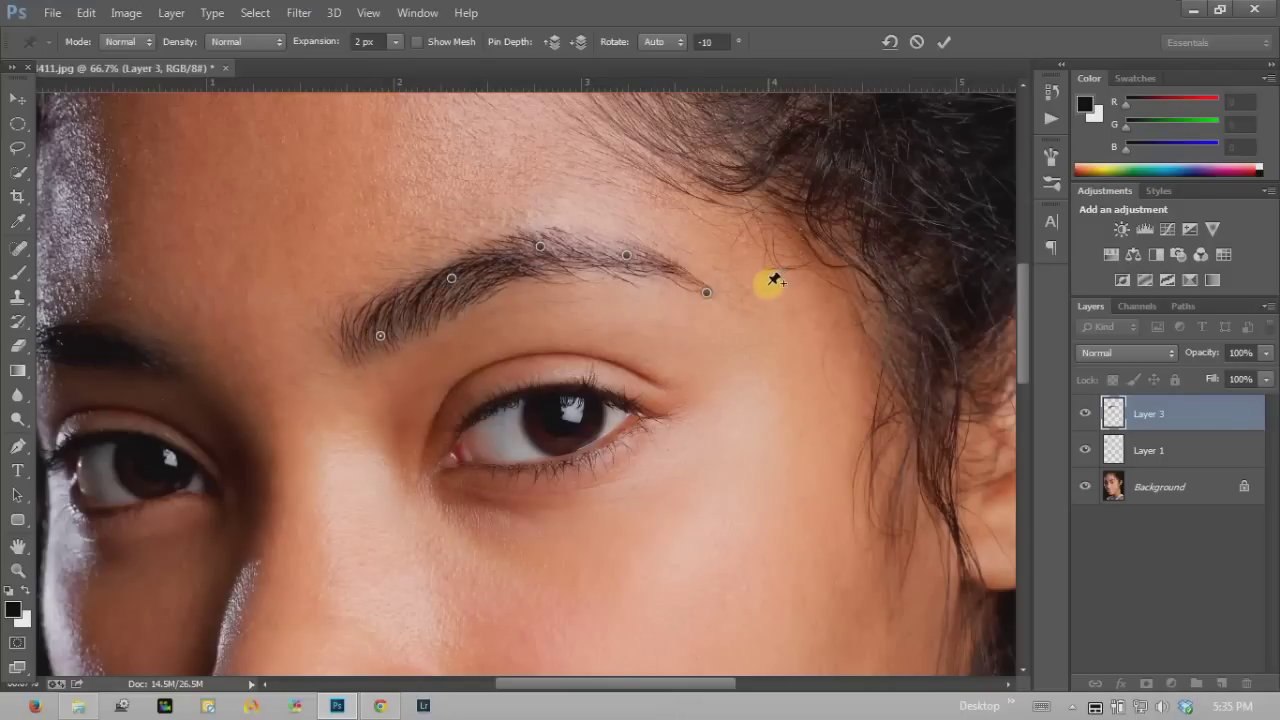
{"action": "key", "text": "Return"}
Toggle Layer 3 to compare the eyebrow before and after warping
{"action": "key", "text": "l"}
{"action": "left_click", "coordinate": [1085, 413]}
{"action": "left_click", "coordinate": [1086, 414]}
{"action": "left_click", "coordinate": [1084, 413]}
{"action": "left_click", "coordinate": [1082, 413]}
{"action": "left_click", "coordinate": [1080, 413]}
{"action": "left_click", "coordinate": [1081, 413]}
{"action": "left_click", "coordinate": [1086, 414]}
{"action": "left_click", "coordinate": [1086, 414]}
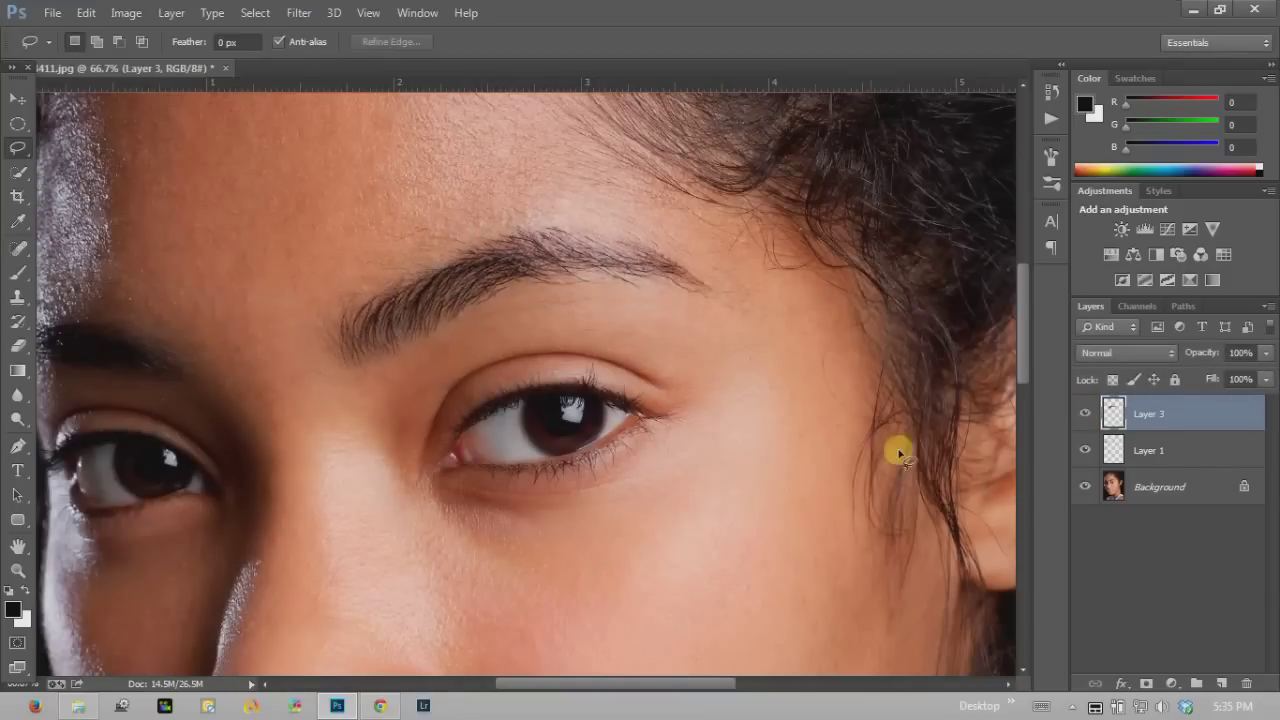
Zoom out and toggle Layer 3 repeatedly to compare the brow with and without the warp
{"action": "left_click", "coordinate": [17, 568]}
{"action": "left_click", "coordinate": [579, 436], "text": "alt"}
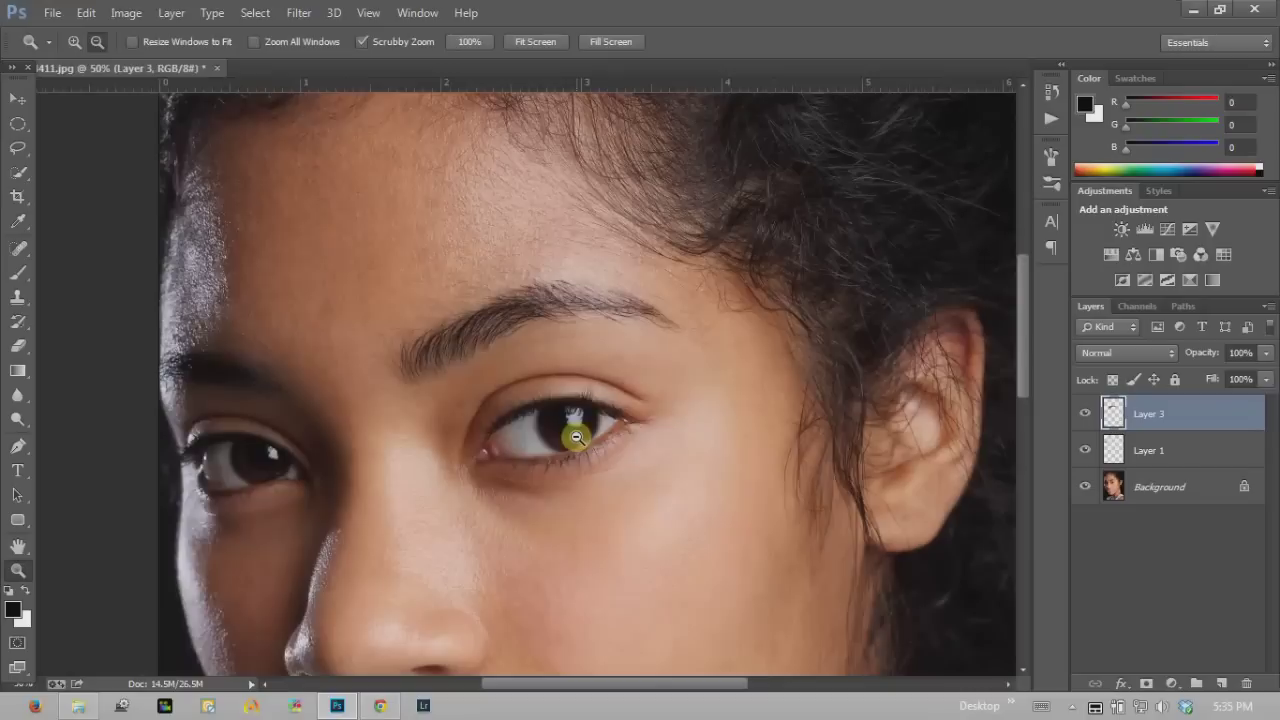
{"action": "left_click", "coordinate": [606, 423], "text": "alt"}
{"action": "left_click", "coordinate": [1084, 415]}
{"action": "left_click", "coordinate": [1085, 415]}
{"action": "left_click", "coordinate": [1085, 415]}
{"action": "left_click", "coordinate": [1086, 416]}
{"action": "left_click", "coordinate": [1085, 415]}
{"action": "left_click", "coordinate": [1085, 415]}
{"action": "mouse_move", "coordinate": [623, 471]}
{"action": "left_mouse_down"}
{"action": "mouse_move", "coordinate": [580, 266]}
{"action": "mouse_move", "coordinate": [564, 368]}
{"action": "left_mouse_up"}
{"action": "left_click", "coordinate": [1084, 414]}
{"action": "left_click", "coordinate": [1083, 414]}
{"action": "left_click", "coordinate": [1081, 415]}
{"action": "left_click", "coordinate": [1081, 415]}
{"action": "left_click", "coordinate": [1082, 415]}
{"action": "left_click", "coordinate": [1084, 416]}
{"action": "left_click", "coordinate": [1087, 417]}
{"action": "left_click", "coordinate": [1086, 415]}
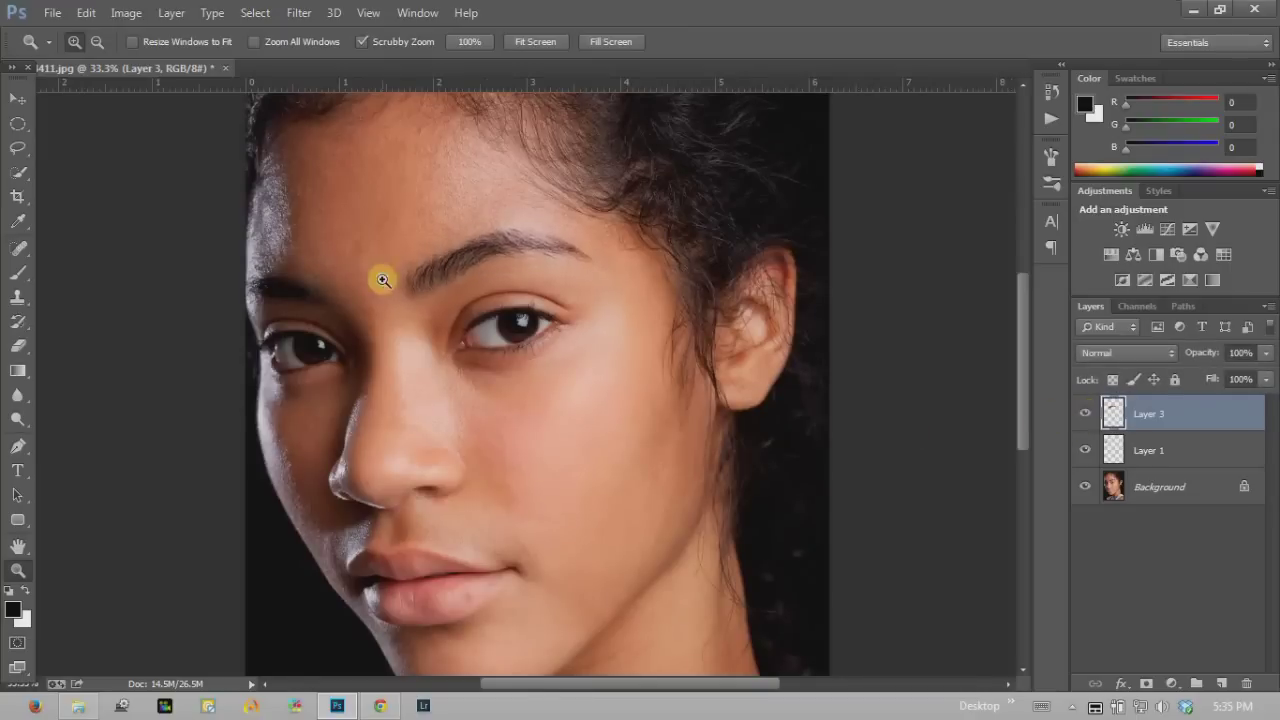
Inspect the eyebrow, eyes and lips at 50% zoom, then stamp visible layers into Layer 4
{"action": "left_click", "coordinate": [468, 248]}
{"action": "left_click_drag", "start_coordinate": [335, 258], "coordinate": [354, 314]}
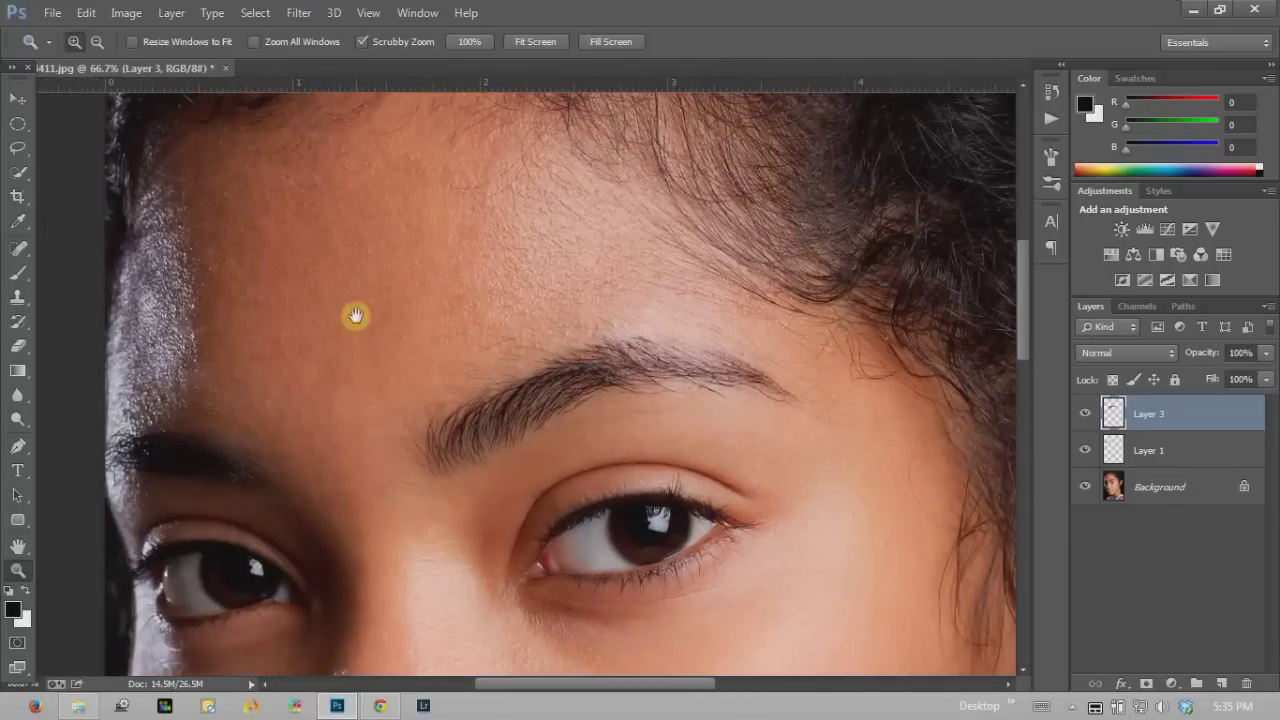
{"action": "left_click", "coordinate": [86, 12]}
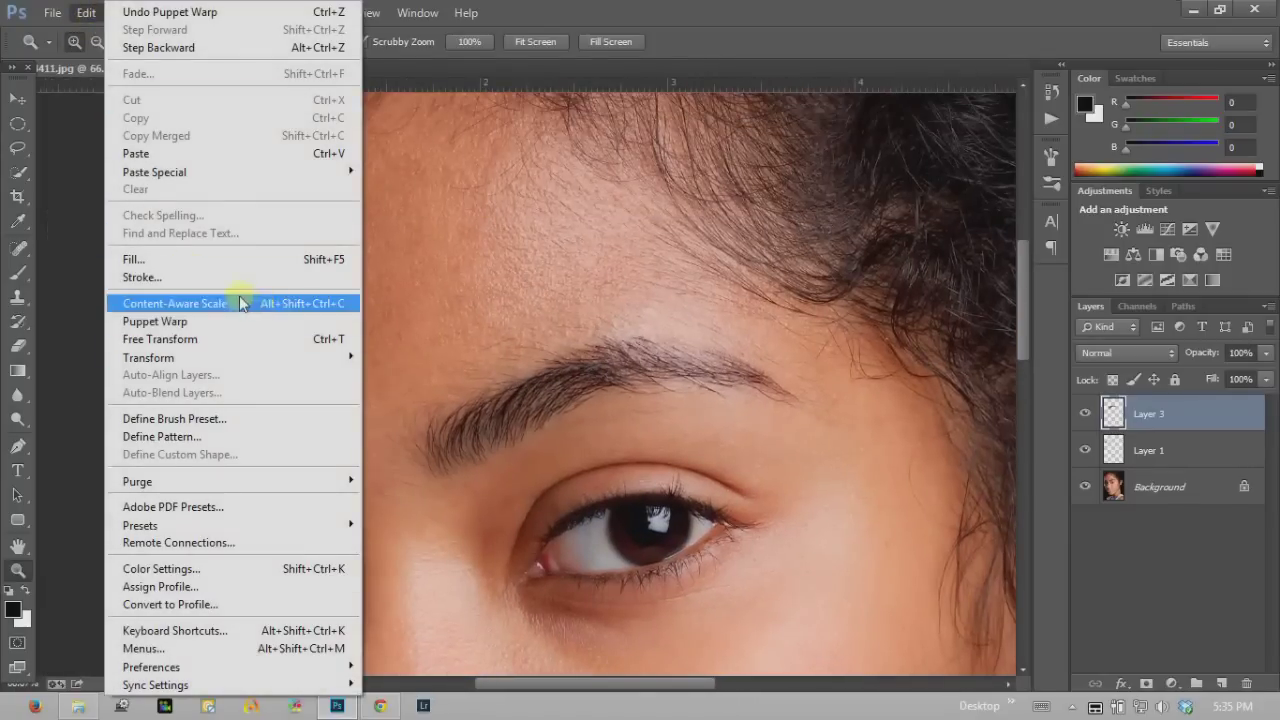
{"action": "left_click", "coordinate": [480, 297]}
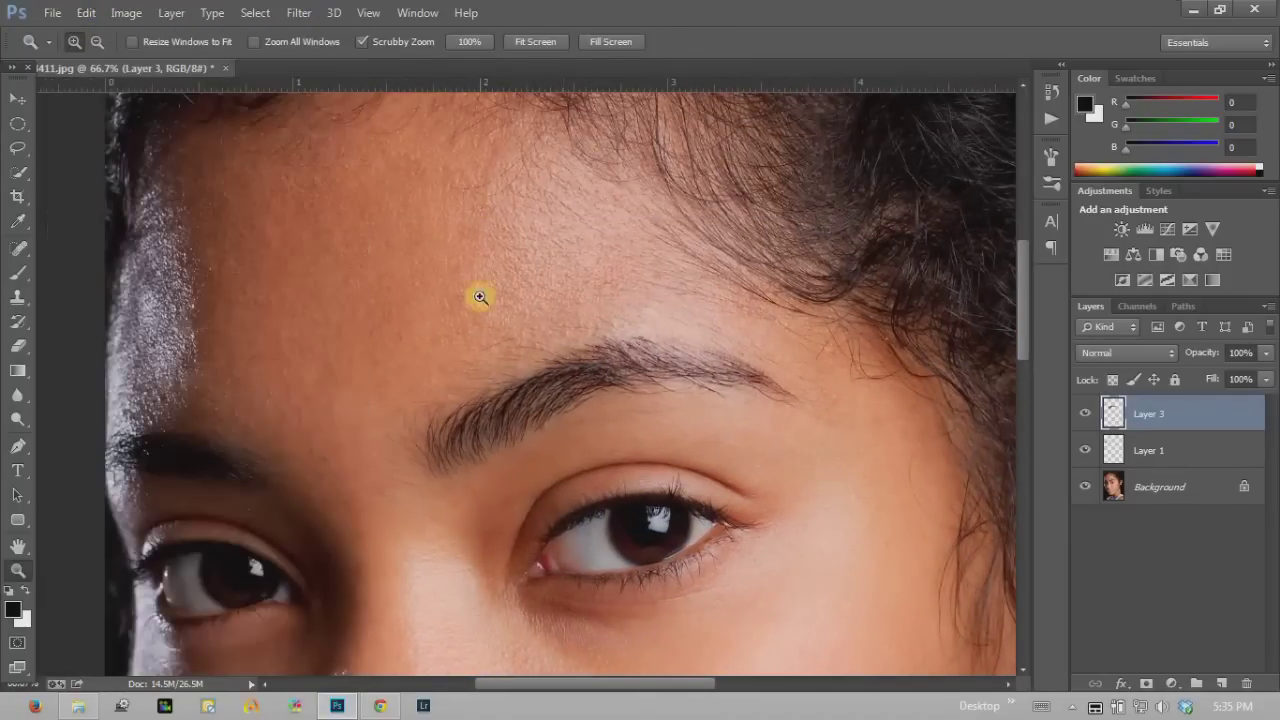
{"action": "left_click_drag", "start_coordinate": [500, 434], "coordinate": [489, 280]}
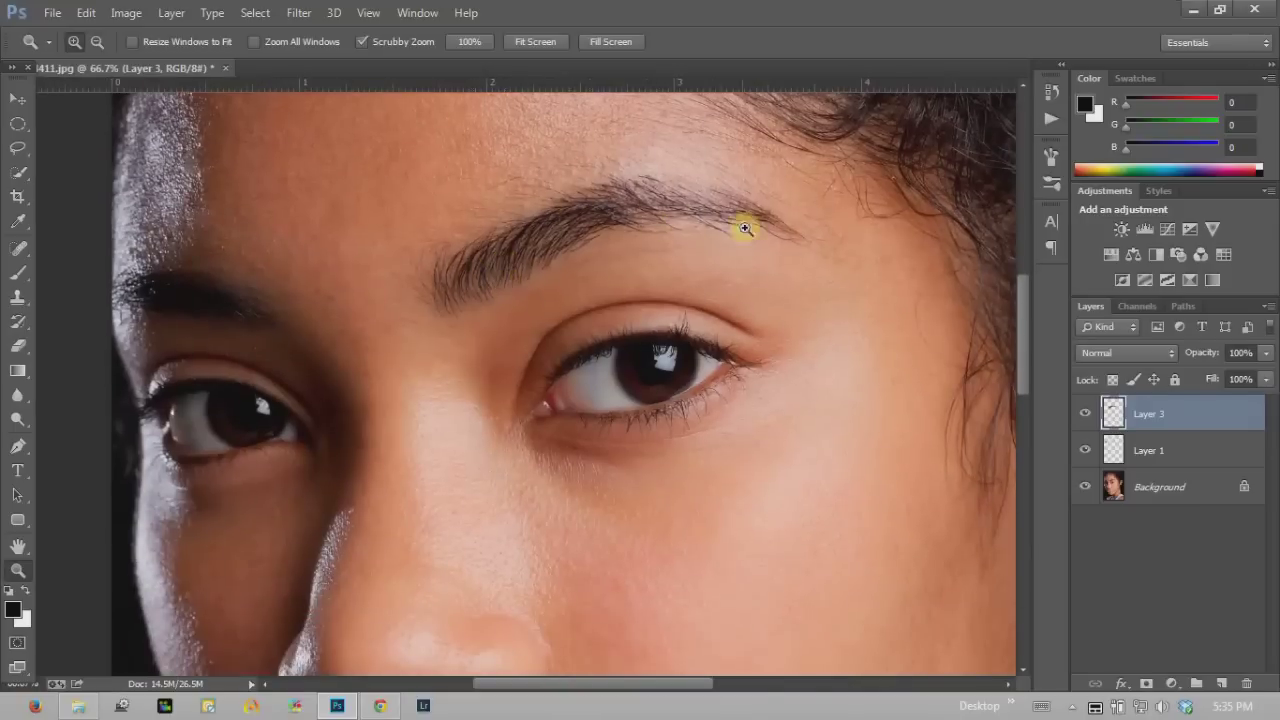
{"action": "left_click", "coordinate": [466, 362], "text": "alt"}
{"action": "mouse_move", "coordinate": [376, 313]}
{"action": "left_mouse_down"}
{"action": "mouse_move", "coordinate": [380, 514]}
{"action": "mouse_move", "coordinate": [391, 414]}
{"action": "left_mouse_up"}
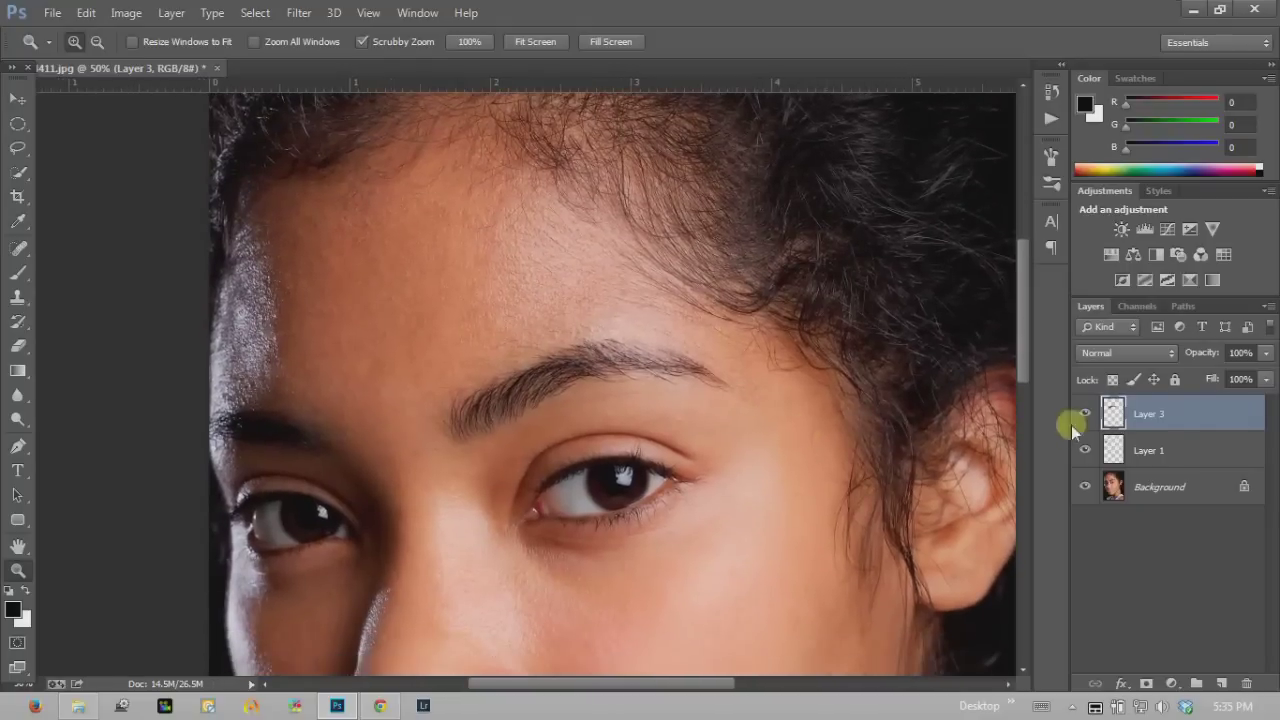
{"action": "left_click_drag", "start_coordinate": [471, 534], "coordinate": [443, 277]}
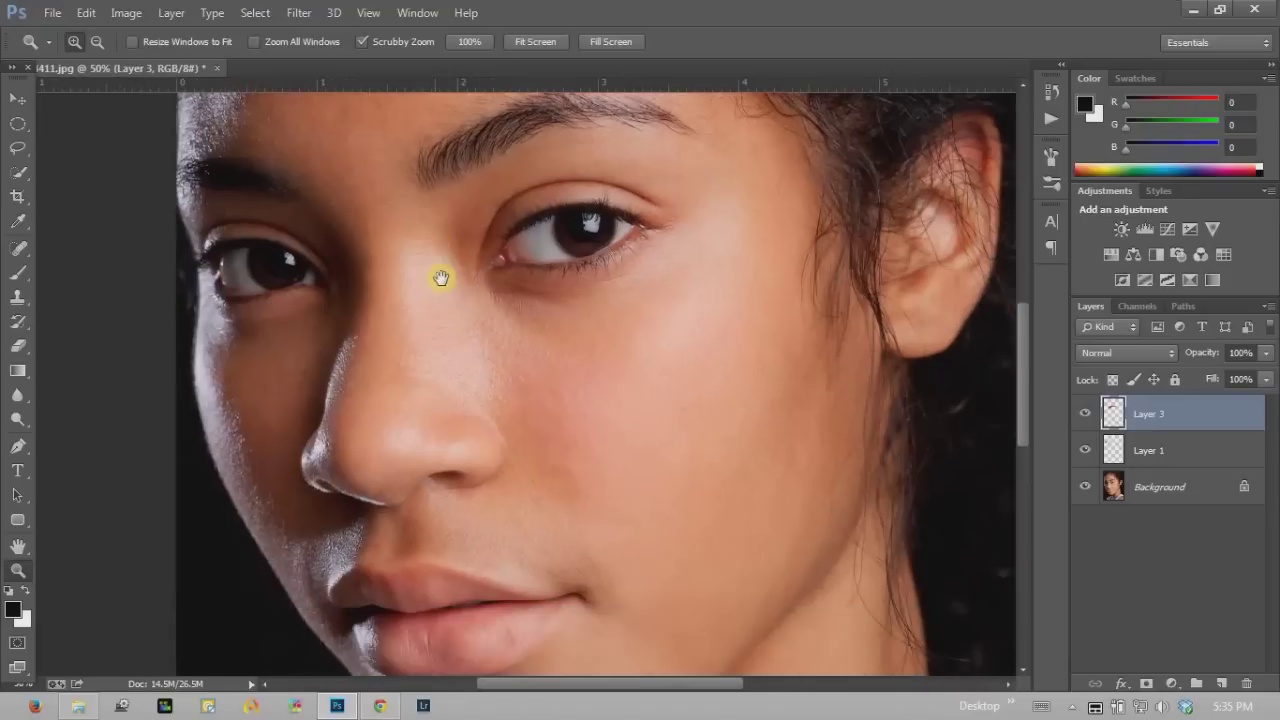
{"action": "left_click", "coordinate": [340, 340]}
{"action": "mouse_move", "coordinate": [312, 228]}
{"action": "left_mouse_down"}
{"action": "mouse_move", "coordinate": [371, 266]}
{"action": "mouse_move", "coordinate": [500, 537]}
{"action": "left_mouse_up"}
{"action": "mouse_move", "coordinate": [420, 198]}
{"action": "left_mouse_down"}
{"action": "mouse_move", "coordinate": [400, 428]}
{"action": "mouse_move", "coordinate": [378, 462]}
{"action": "left_mouse_up"}
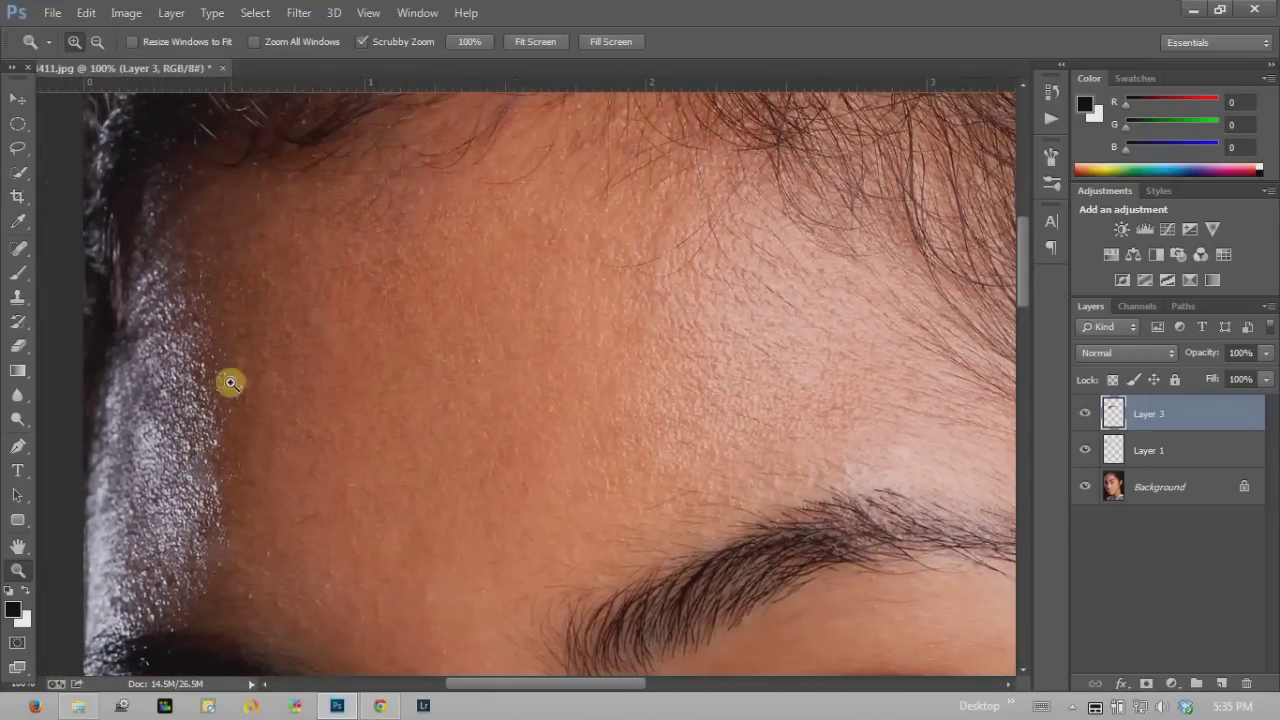
{"action": "left_click_drag", "start_coordinate": [513, 612], "coordinate": [443, 337]}
{"action": "mouse_move", "coordinate": [460, 640]}
{"action": "left_mouse_down"}
{"action": "mouse_move", "coordinate": [443, 449]}
{"action": "mouse_move", "coordinate": [343, 294]}
{"action": "left_mouse_up"}
{"action": "left_click_drag", "start_coordinate": [700, 266], "coordinate": [680, 220]}
{"action": "mouse_move", "coordinate": [351, 191]}
{"action": "left_mouse_down"}
{"action": "mouse_move", "coordinate": [411, 300]}
{"action": "mouse_move", "coordinate": [477, 477]}
{"action": "left_mouse_up"}
{"action": "mouse_move", "coordinate": [320, 315]}
{"action": "left_mouse_down"}
{"action": "mouse_move", "coordinate": [398, 357]}
{"action": "mouse_move", "coordinate": [443, 451]}
{"action": "left_mouse_up"}
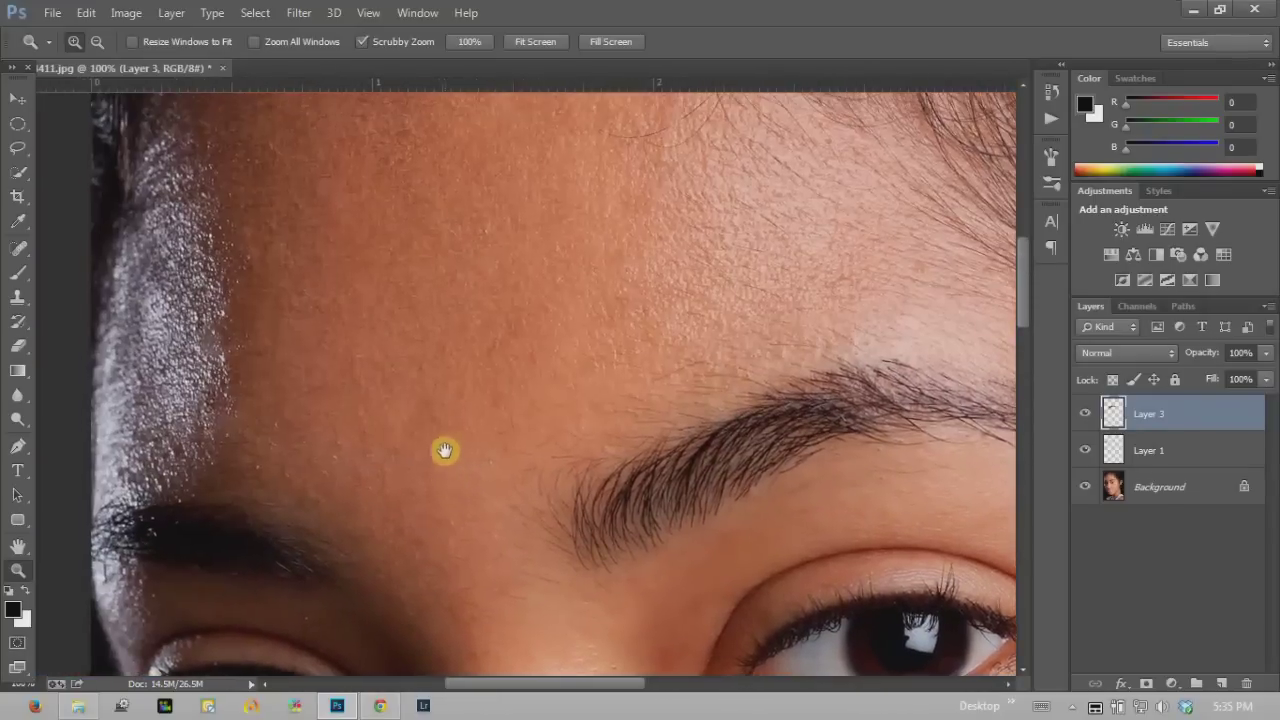
{"action": "left_click", "coordinate": [471, 380], "text": "alt"}
{"action": "left_click", "coordinate": [520, 350], "text": "alt"}
{"action": "mouse_move", "coordinate": [650, 472]}
{"action": "left_mouse_down"}
{"action": "mouse_move", "coordinate": [509, 334]}
{"action": "mouse_move", "coordinate": [505, 380]}
{"action": "left_mouse_up"}
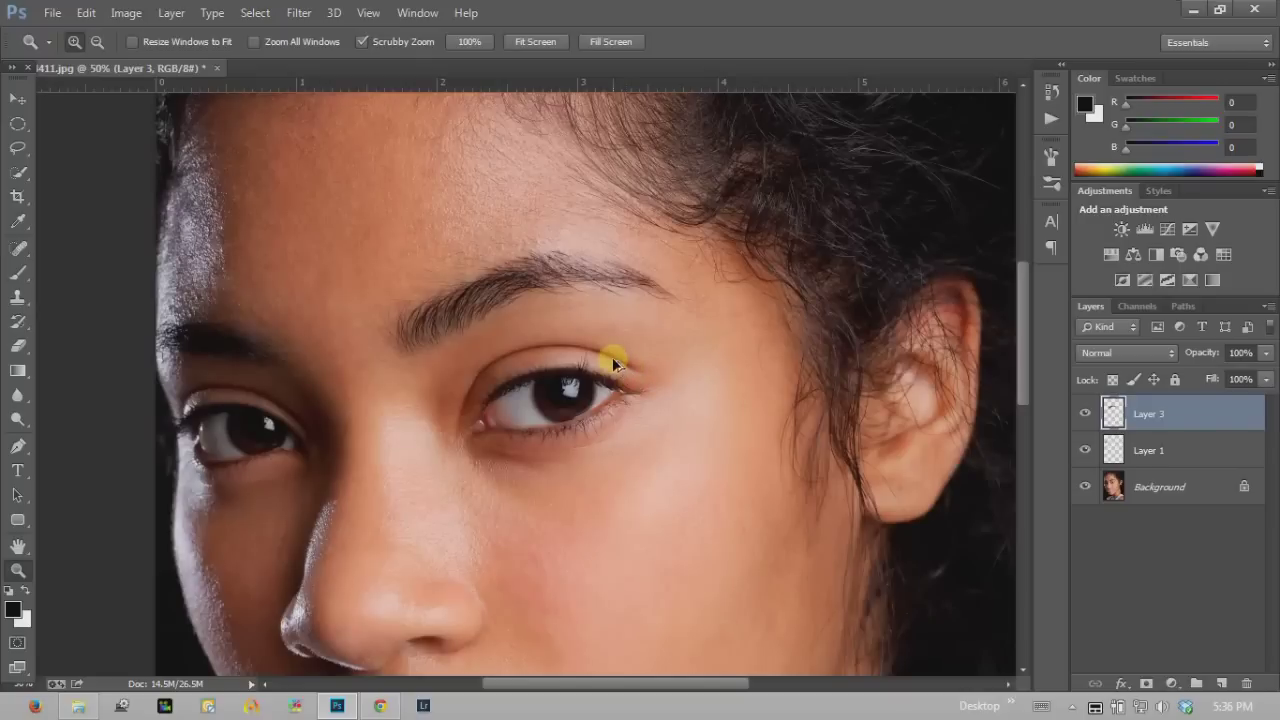
{"action": "key", "text": "ctrl+shift+alt+e"}
Toggle Layer 4's visibility to check the stamped merge
{"action": "left_click", "coordinate": [1085, 413]}
{"action": "left_click", "coordinate": [1087, 415]}
{"action": "left_click", "coordinate": [1086, 414]}
{"action": "left_click", "coordinate": [1086, 414]}
{"action": "left_click", "coordinate": [1086, 414]}
{"action": "left_click", "coordinate": [1086, 414]}
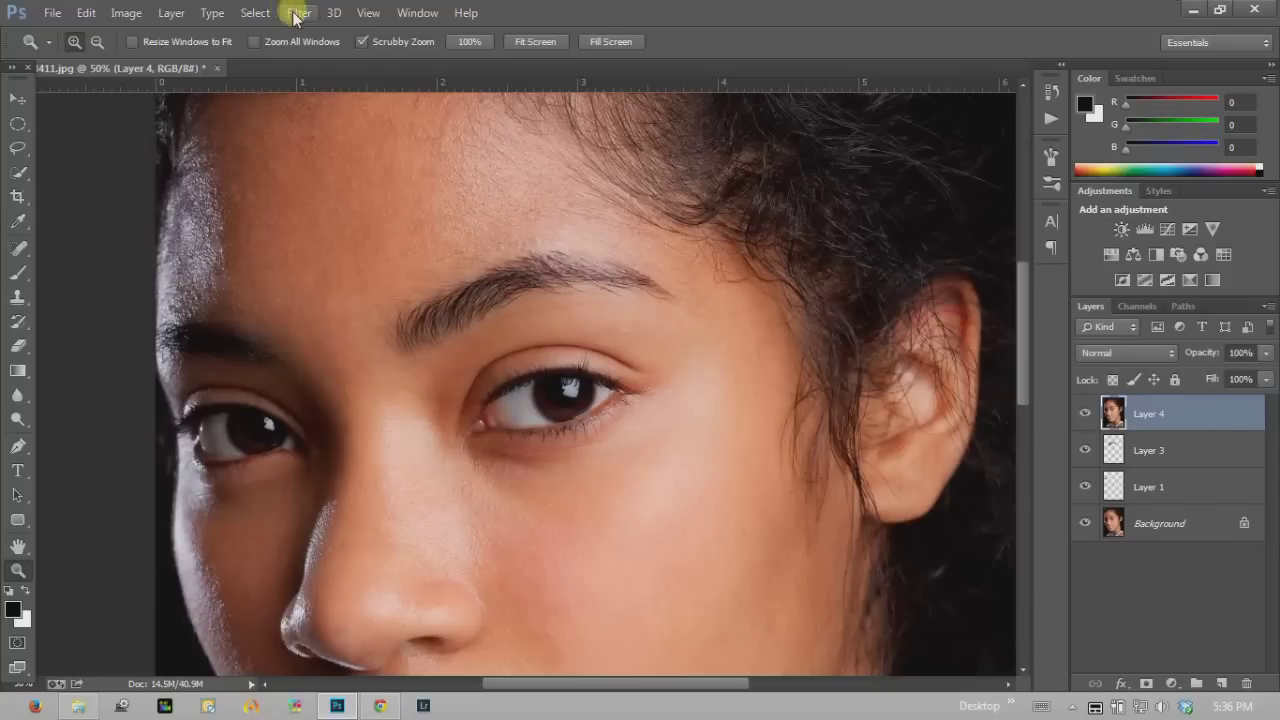
Open Surface Blur on Layer 4 and adjust its Radius and Threshold sliders
{"action": "left_click", "coordinate": [298, 12]}
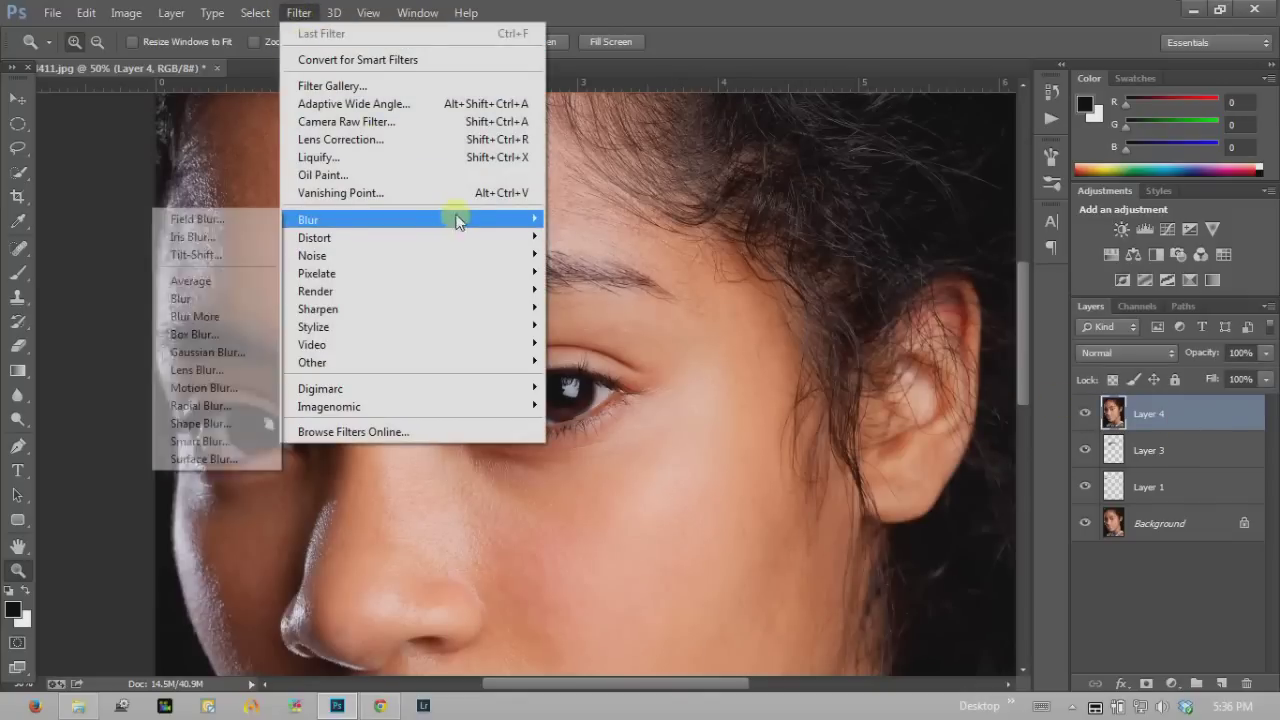
{"action": "mouse_move", "coordinate": [410, 219]}
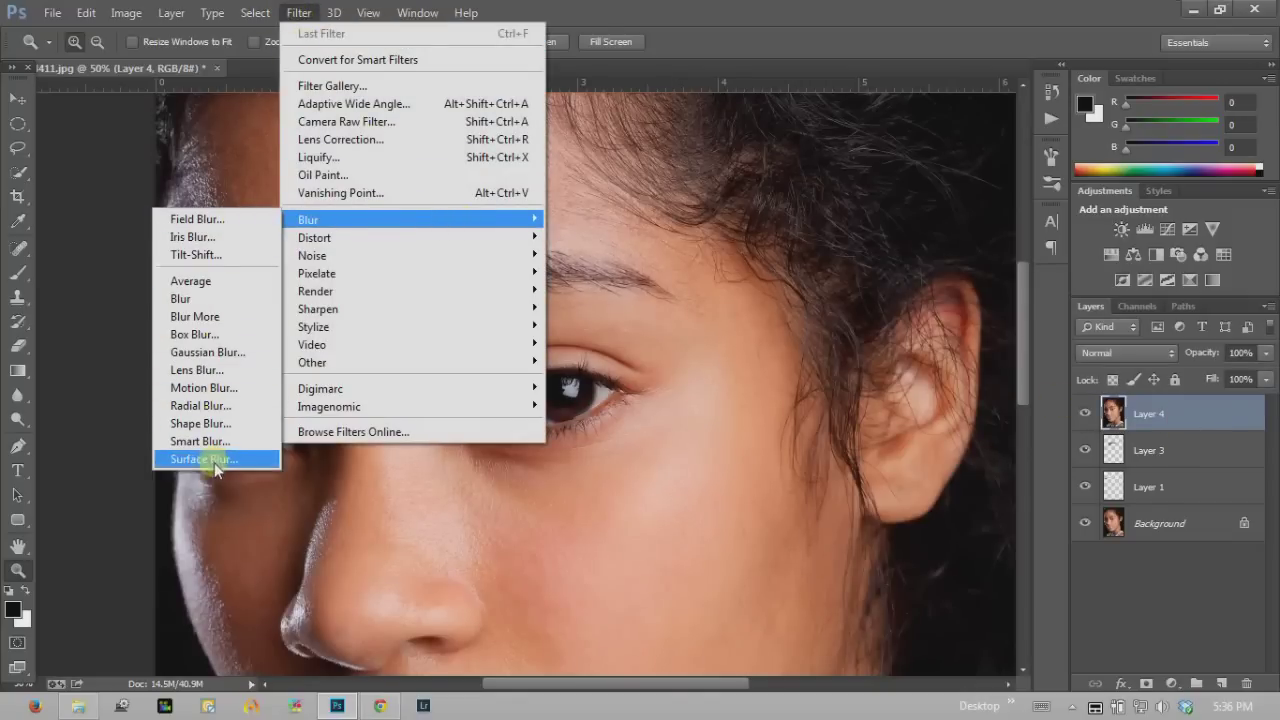
{"action": "left_click", "coordinate": [213, 460]}
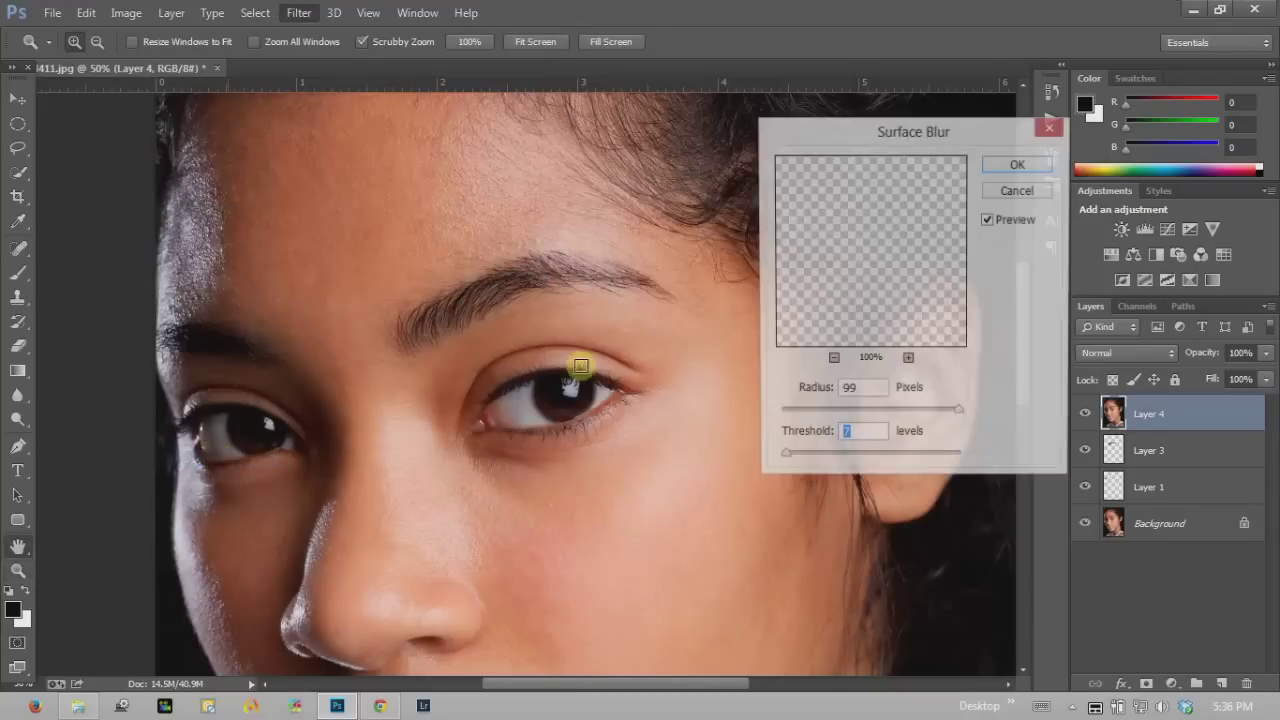
{"action": "left_click_drag", "start_coordinate": [959, 413], "coordinate": [955, 413]}
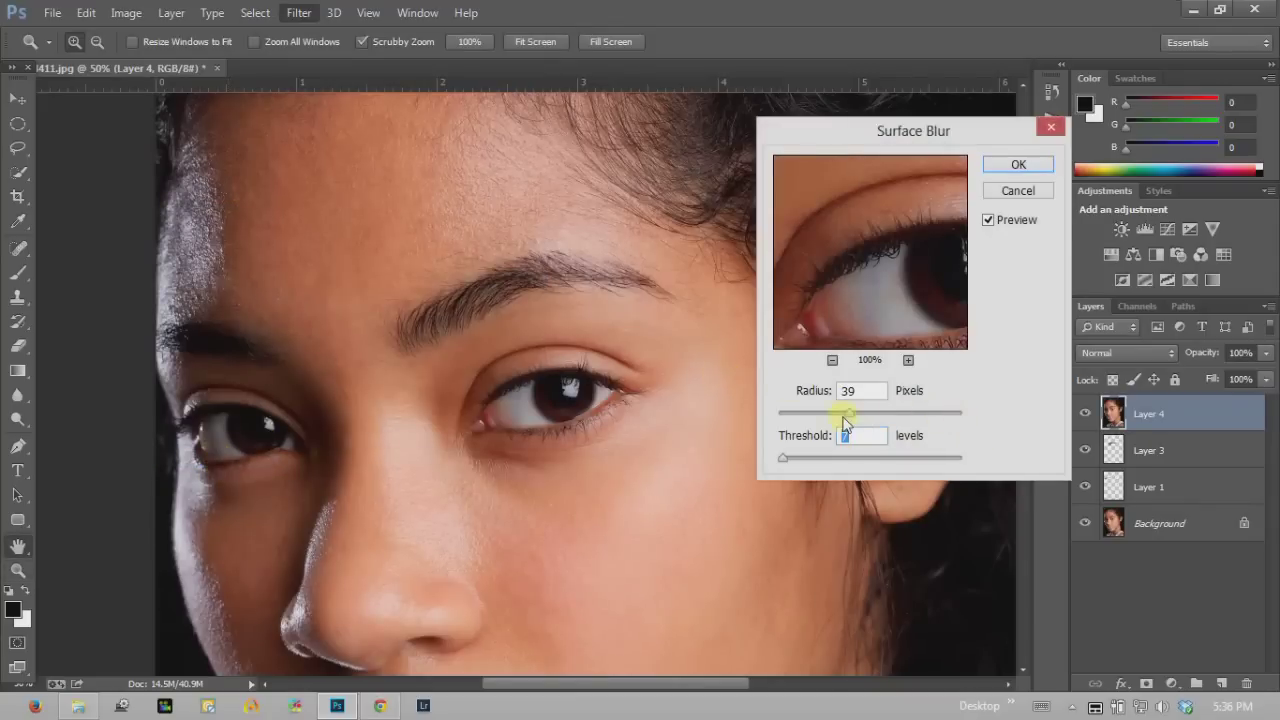
{"action": "left_click_drag", "start_coordinate": [810, 422], "coordinate": [806, 416]}
{"action": "left_click_drag", "start_coordinate": [783, 459], "coordinate": [786, 460]}
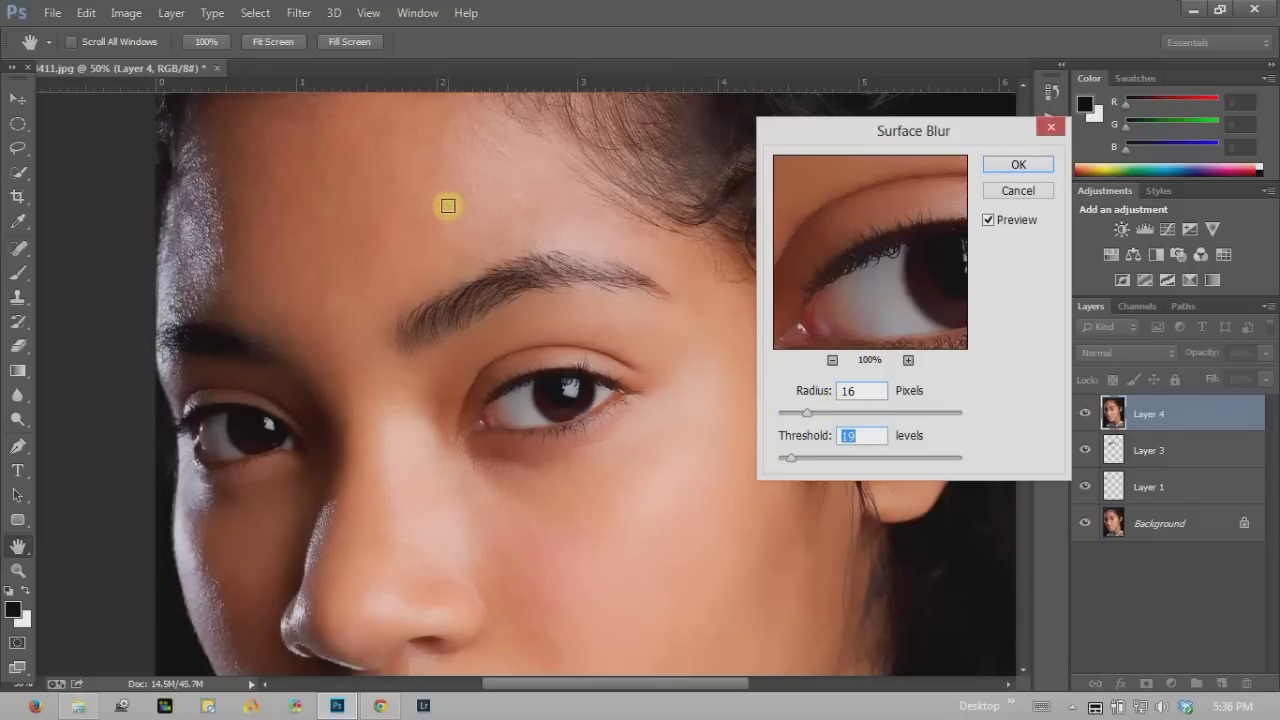
Preview the Surface Blur on several forehead, hairline and cheek skin patches
{"action": "left_click", "coordinate": [418, 212]}
{"action": "left_click", "coordinate": [385, 220]}
{"action": "left_click", "coordinate": [432, 188]}
{"action": "left_click", "coordinate": [365, 228]}
{"action": "left_click", "coordinate": [509, 467]}
{"action": "left_click", "coordinate": [386, 240]}
{"action": "left_click", "coordinate": [324, 225]}
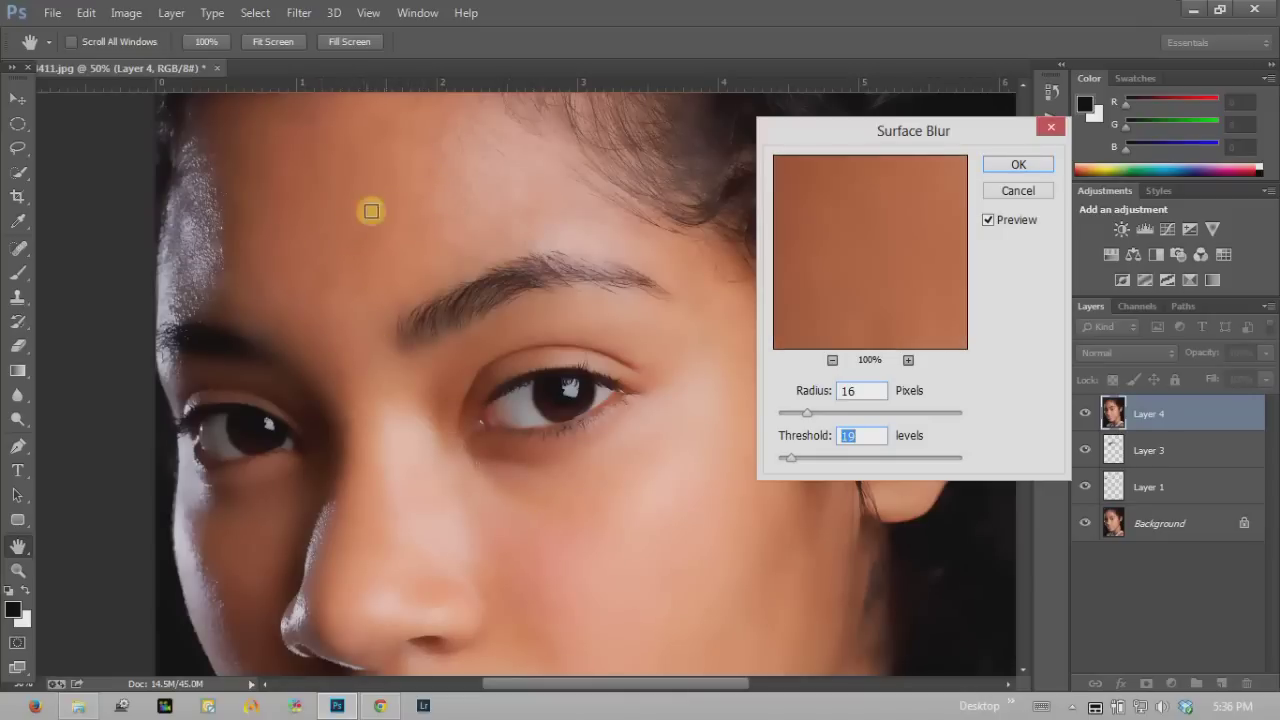
{"action": "left_click", "coordinate": [234, 216]}
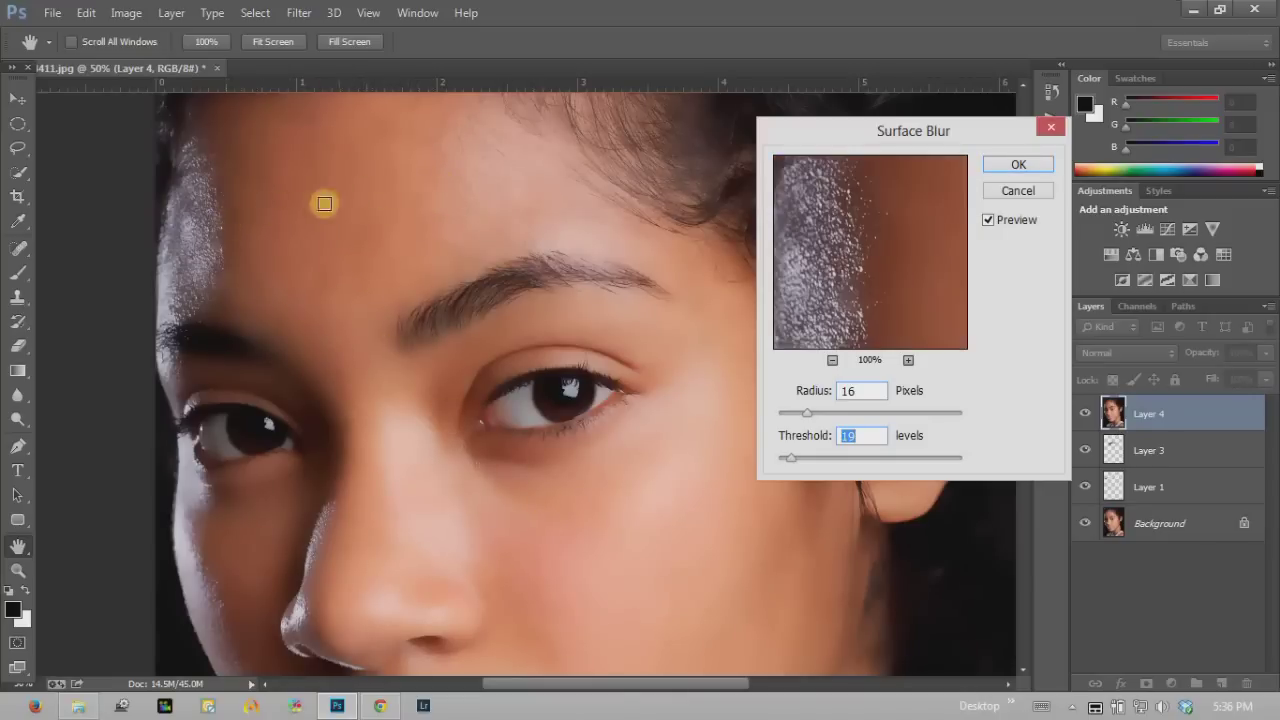
{"action": "left_click", "coordinate": [429, 184]}
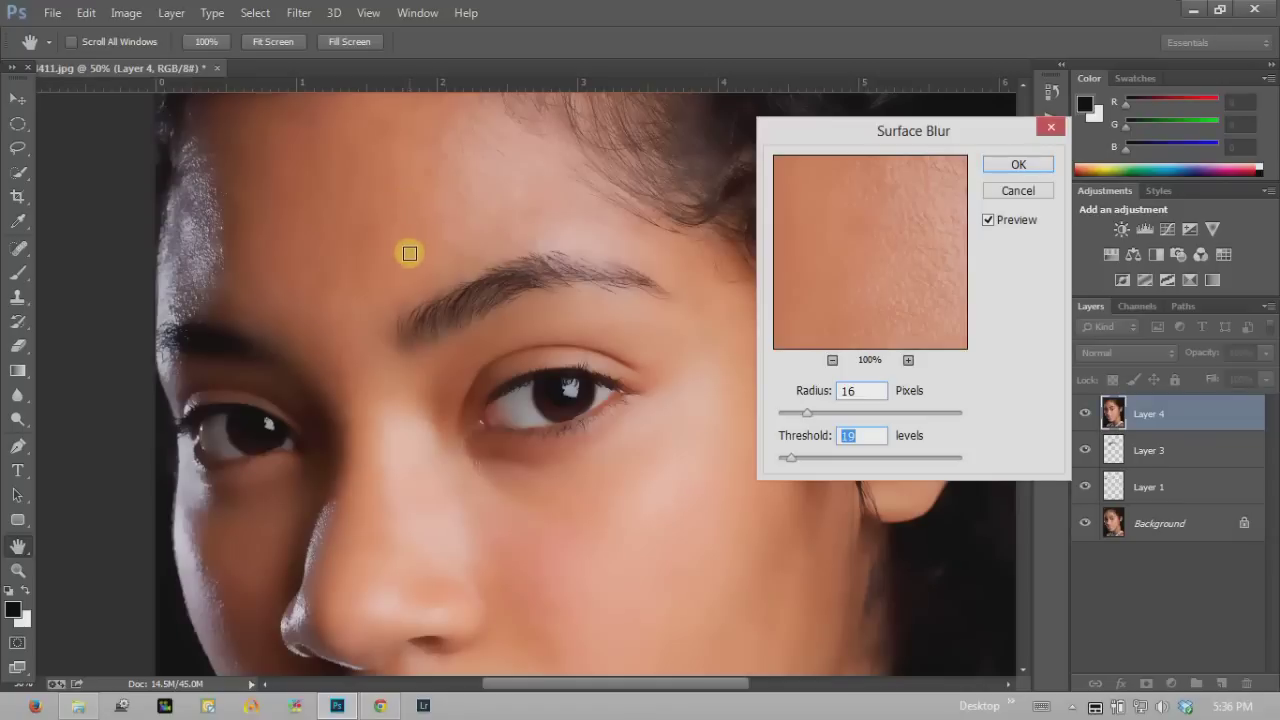
{"action": "left_click", "coordinate": [314, 208]}
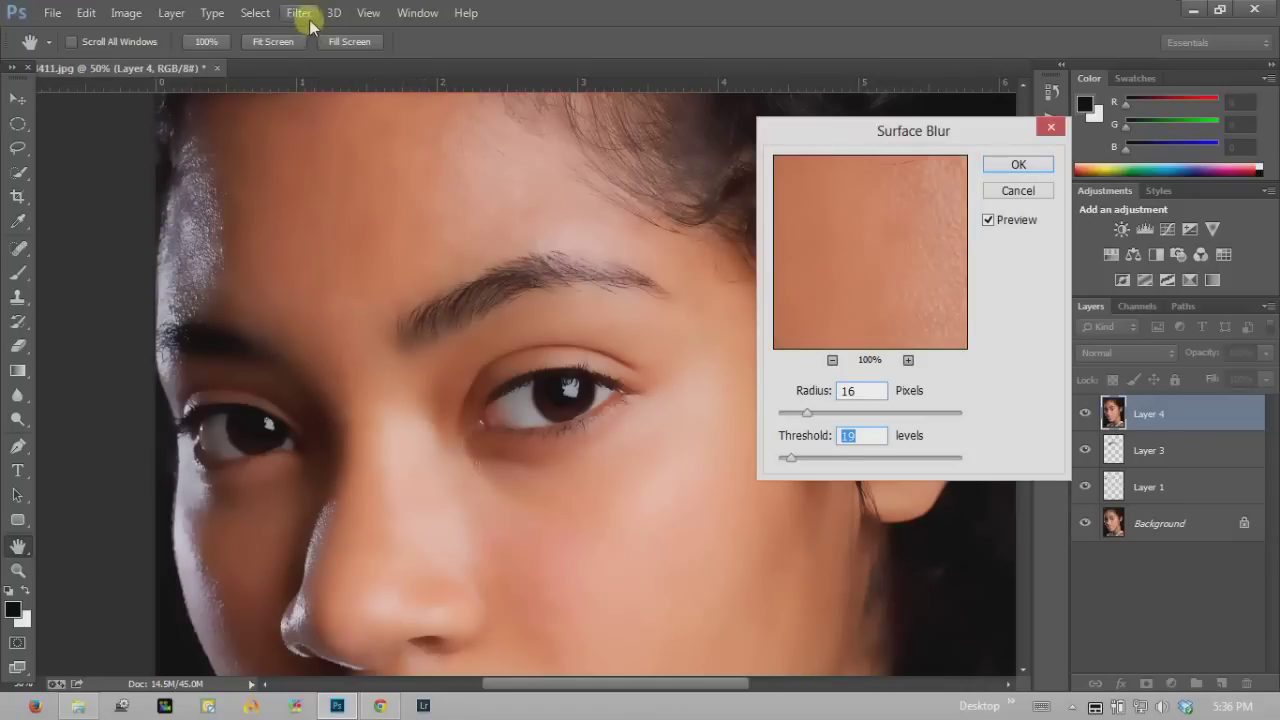
{"action": "left_click", "coordinate": [300, 12]}
{"action": "left_click", "coordinate": [666, 26]}
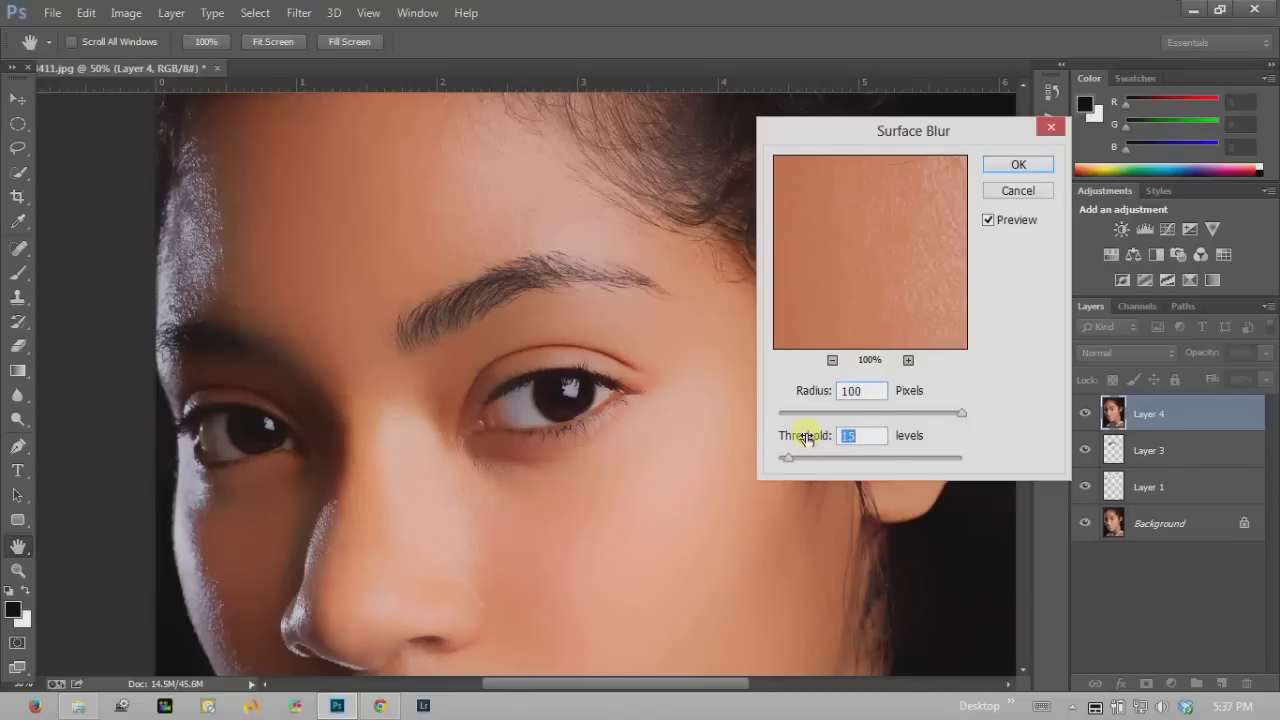
Lower the Surface Blur threshold to 10 levels, preview the face, and apply the 100-pixel blur
{"action": "left_click_drag", "start_coordinate": [812, 437], "coordinate": [804, 436]}
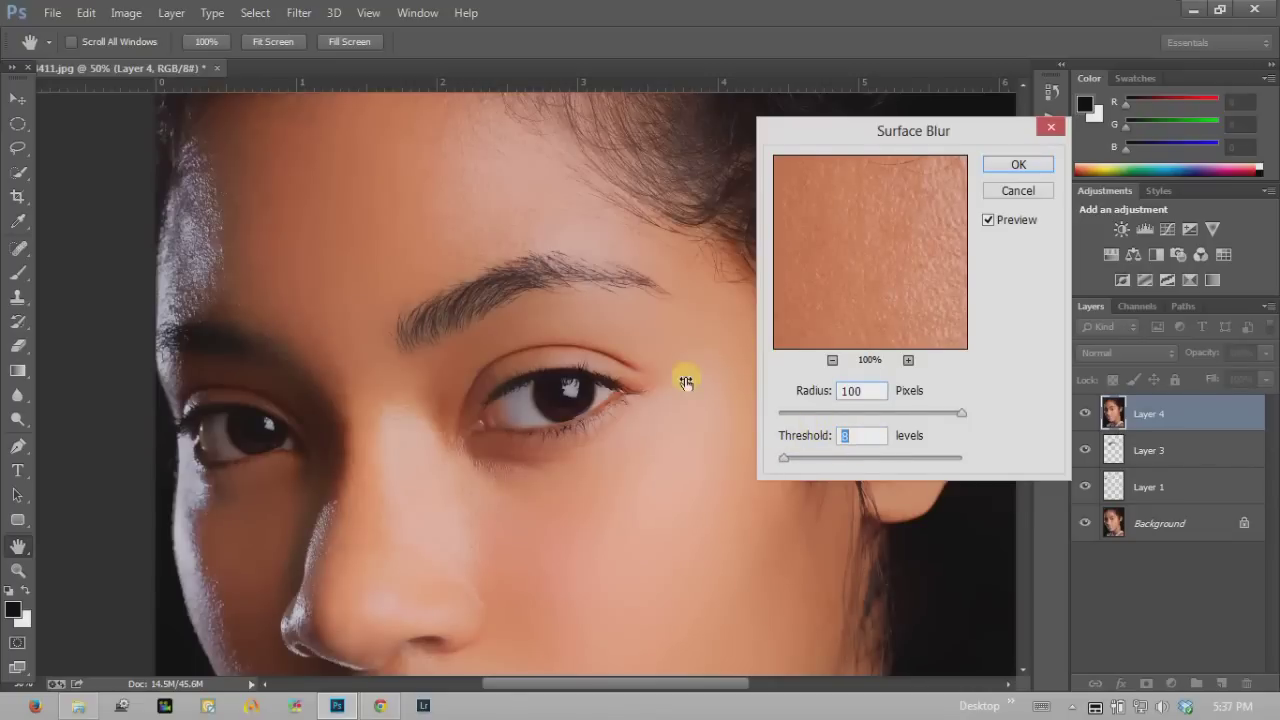
{"action": "left_click", "coordinate": [360, 199]}
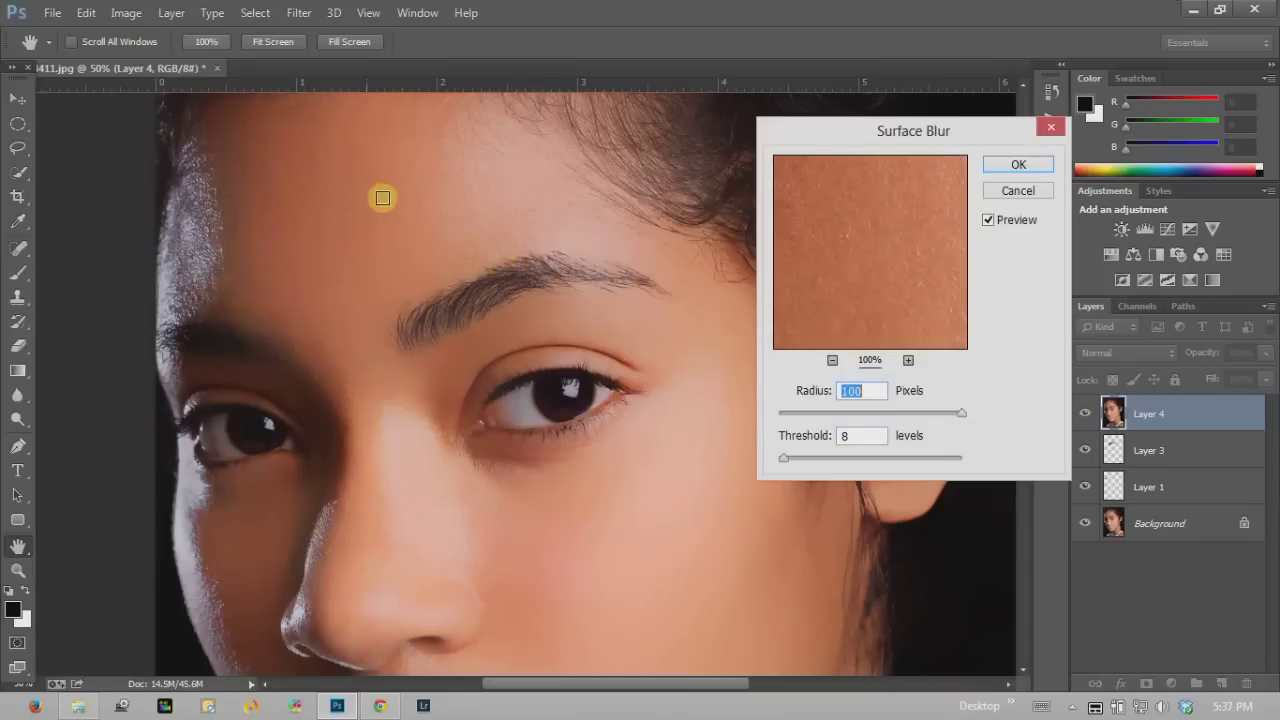
{"action": "left_click", "coordinate": [354, 214]}
{"action": "left_click", "coordinate": [372, 360]}
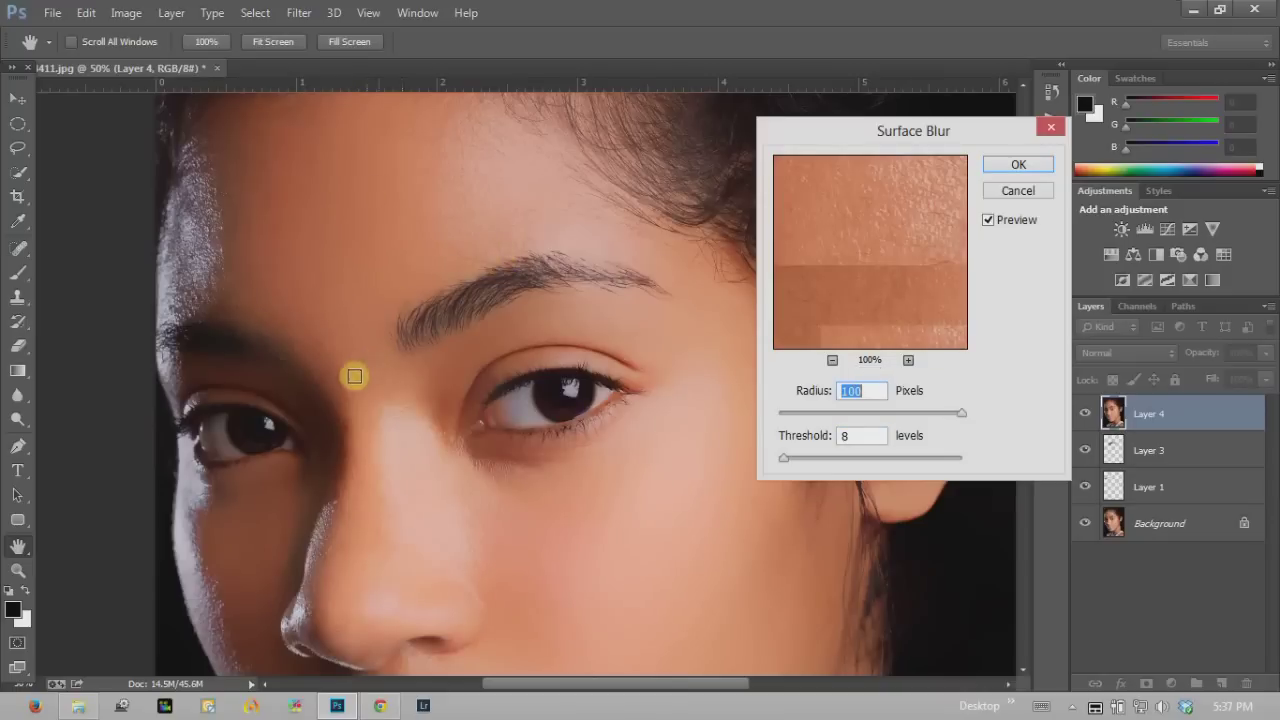
{"action": "left_click", "coordinate": [503, 514]}
{"action": "mouse_move", "coordinate": [583, 590]}
{"action": "left_mouse_down"}
{"action": "mouse_move", "coordinate": [489, 289]}
{"action": "mouse_move", "coordinate": [540, 366]}
{"action": "left_mouse_up"}
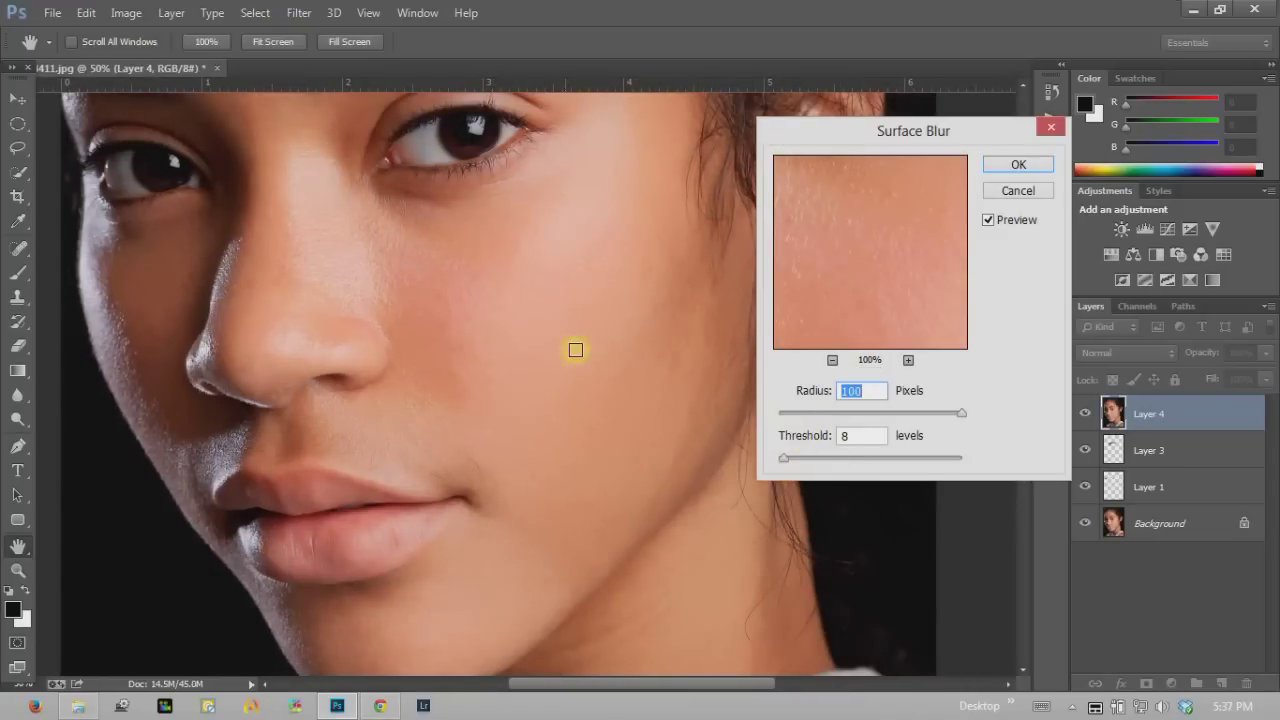
{"action": "mouse_move", "coordinate": [403, 251]}
{"action": "left_mouse_down"}
{"action": "mouse_move", "coordinate": [414, 286]}
{"action": "mouse_move", "coordinate": [409, 234]}
{"action": "mouse_move", "coordinate": [466, 351]}
{"action": "mouse_move", "coordinate": [509, 506]}
{"action": "mouse_move", "coordinate": [488, 463]}
{"action": "mouse_move", "coordinate": [509, 497]}
{"action": "mouse_move", "coordinate": [571, 497]}
{"action": "mouse_move", "coordinate": [676, 415]}
{"action": "left_mouse_up"}
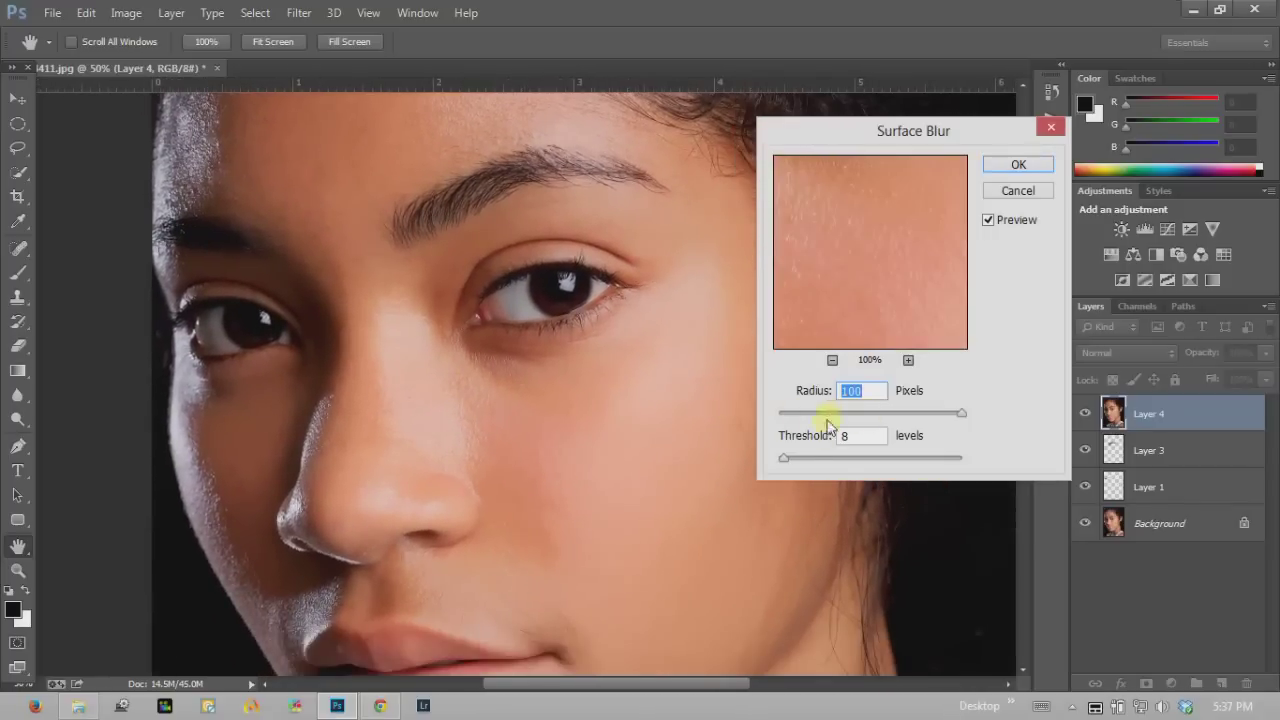
{"action": "key", "text": "shift+Tab"}
{"action": "left_click_drag", "start_coordinate": [478, 278], "coordinate": [539, 368]}
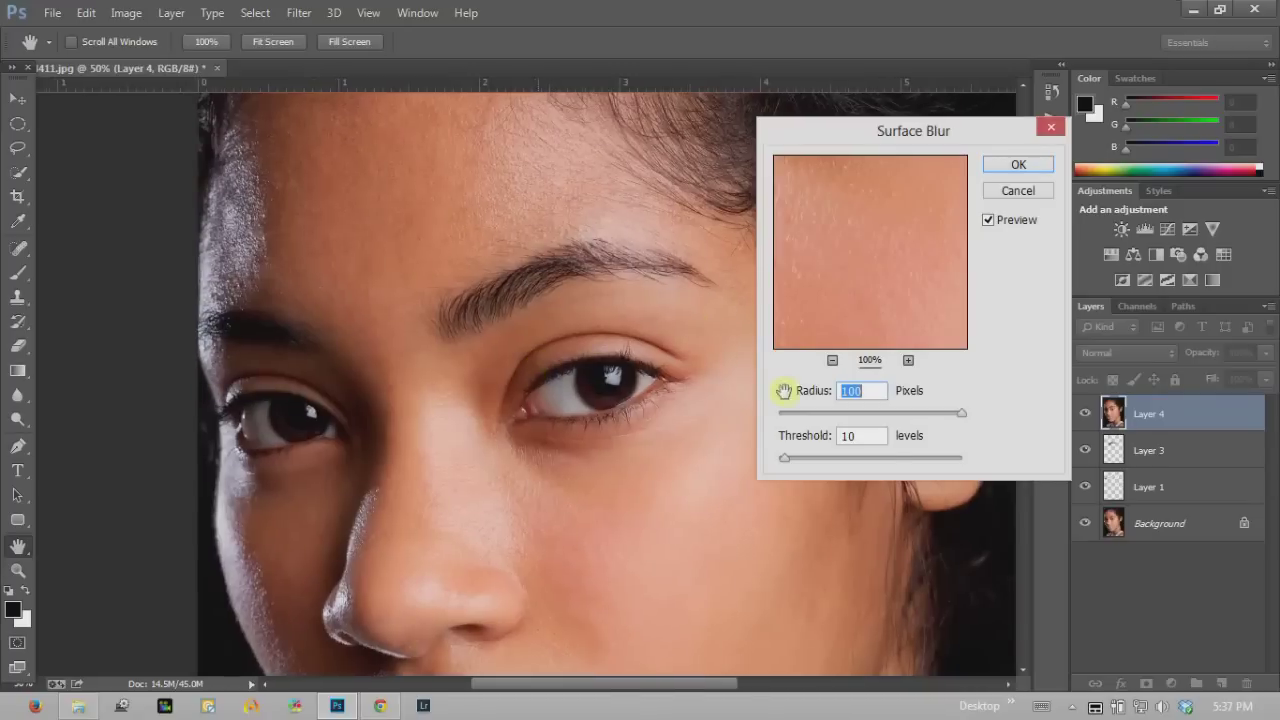
{"action": "key", "text": "z"}
{"action": "left_click", "coordinate": [1016, 166]}
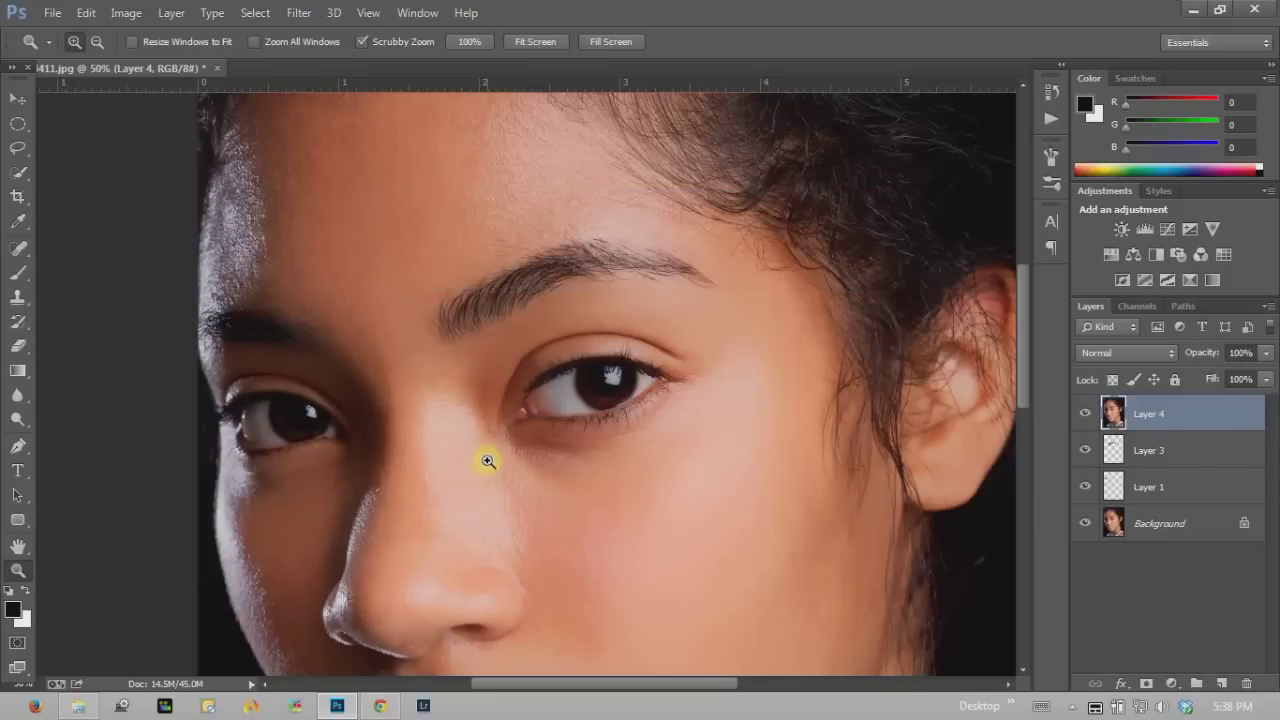
{"action": "mouse_move", "coordinate": [510, 382]}
{"action": "left_mouse_down"}
{"action": "mouse_move", "coordinate": [533, 472]}
{"action": "mouse_move", "coordinate": [489, 397]}
{"action": "left_mouse_up"}
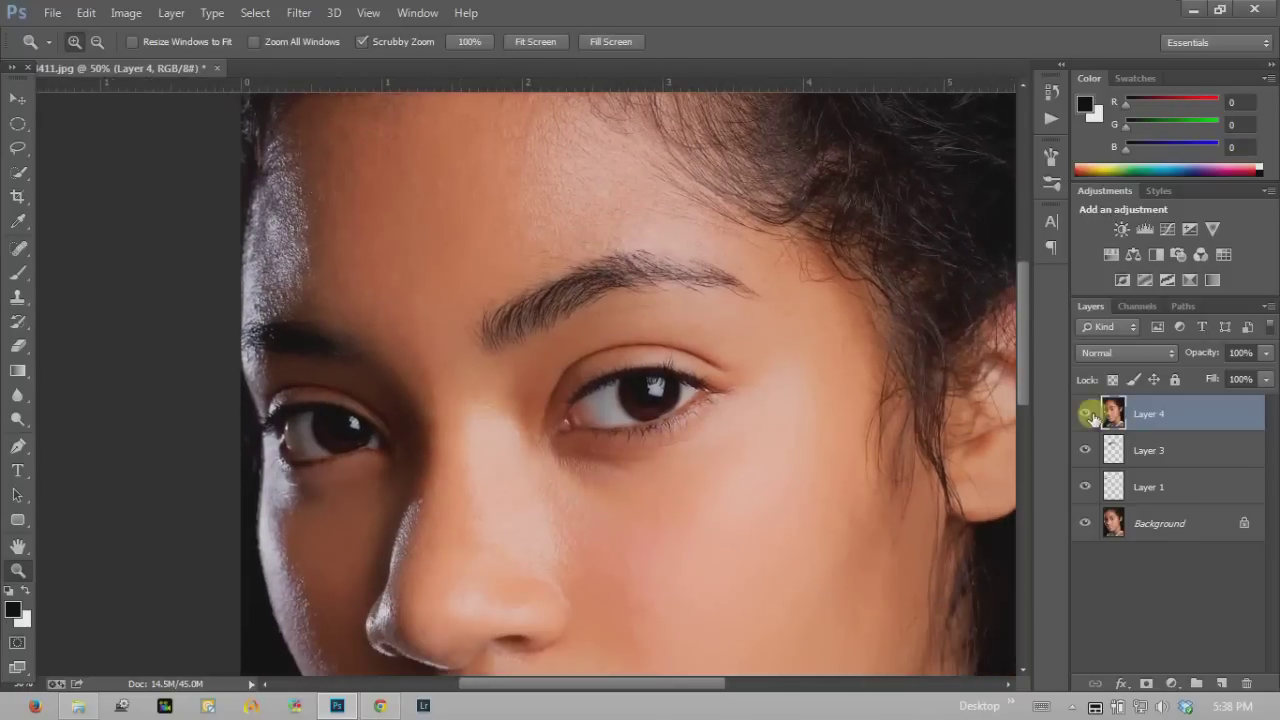
{"action": "left_click", "coordinate": [1086, 414]}
{"action": "left_click", "coordinate": [1085, 415]}
{"action": "left_click", "coordinate": [1085, 416]}
{"action": "left_click", "coordinate": [1084, 418]}
{"action": "left_click", "coordinate": [1085, 418]}
{"action": "left_click", "coordinate": [1085, 418]}
{"action": "mouse_move", "coordinate": [731, 486]}
{"action": "left_mouse_down"}
{"action": "mouse_move", "coordinate": [657, 423]}
{"action": "mouse_move", "coordinate": [644, 313]}
{"action": "left_mouse_up"}
{"action": "left_click", "coordinate": [1086, 415]}
{"action": "left_click", "coordinate": [1086, 415]}
{"action": "left_click", "coordinate": [1086, 415]}
{"action": "left_click", "coordinate": [1086, 415]}
{"action": "left_click", "coordinate": [1086, 415]}
{"action": "left_click", "coordinate": [1086, 415]}
{"action": "left_click", "coordinate": [1086, 415]}
{"action": "left_click", "coordinate": [1086, 415]}
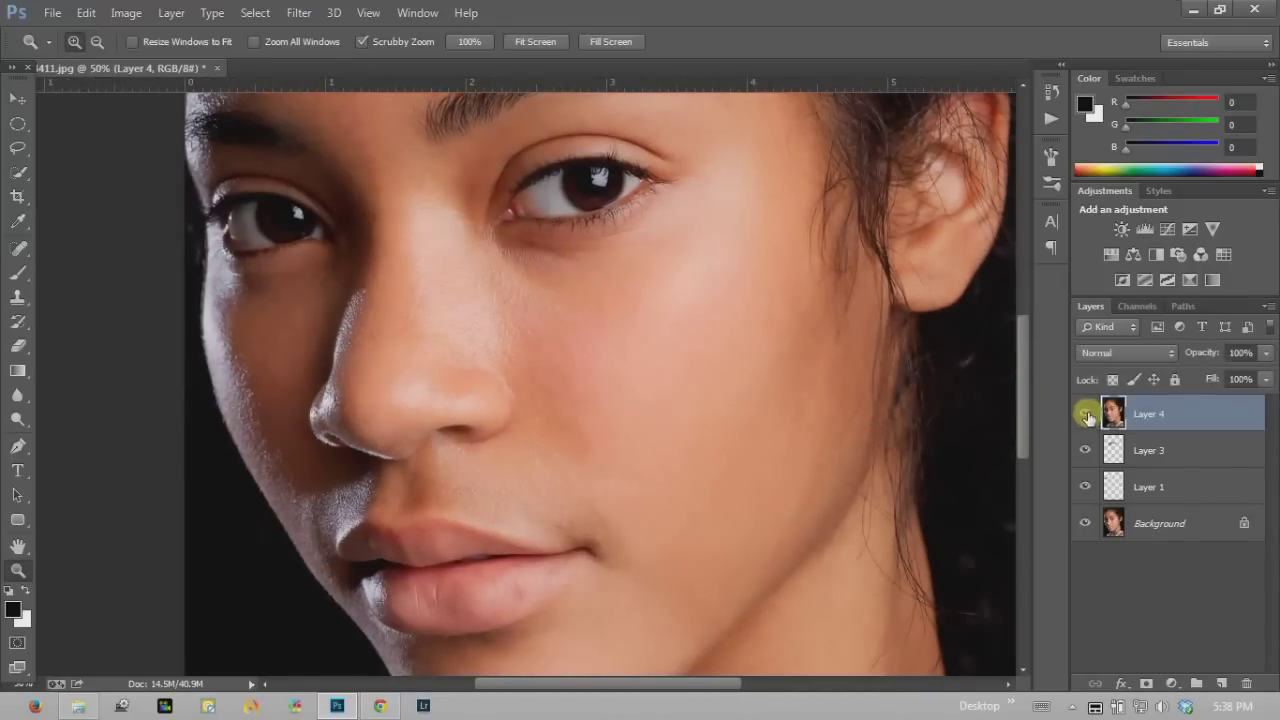
{"action": "left_click", "coordinate": [1086, 416]}
{"action": "left_click", "coordinate": [1084, 418]}
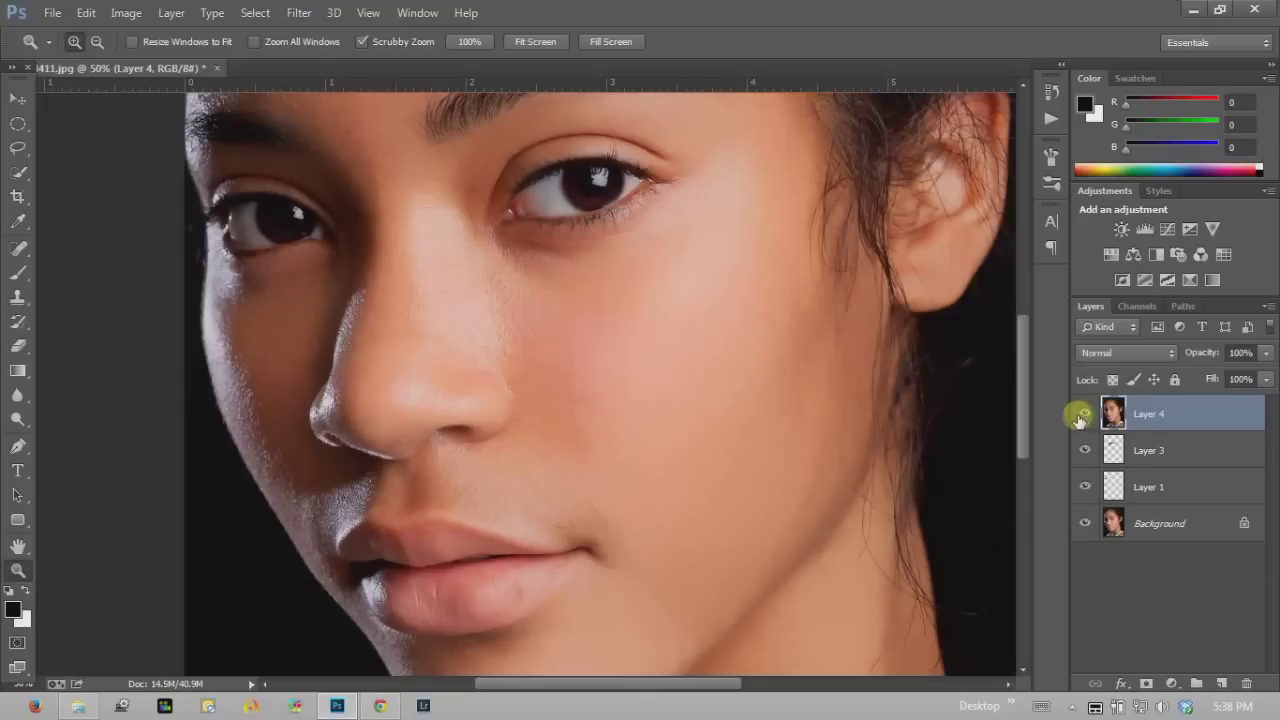
{"action": "left_click", "coordinate": [1086, 416]}
{"action": "left_click", "coordinate": [1086, 416]}
{"action": "left_click", "coordinate": [1086, 416]}
{"action": "left_click", "coordinate": [1086, 416]}
{"action": "left_click", "coordinate": [1086, 416]}
{"action": "left_click", "coordinate": [1086, 416]}
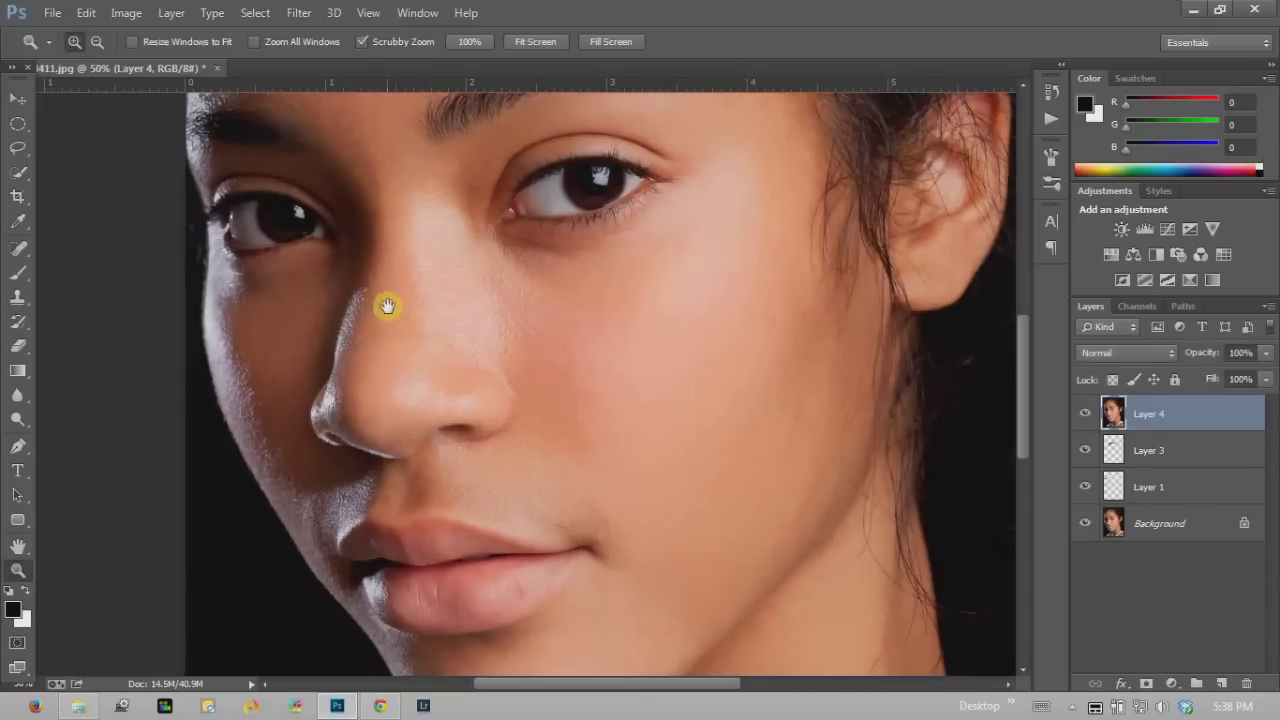
{"action": "left_click_drag", "start_coordinate": [388, 305], "coordinate": [443, 363]}
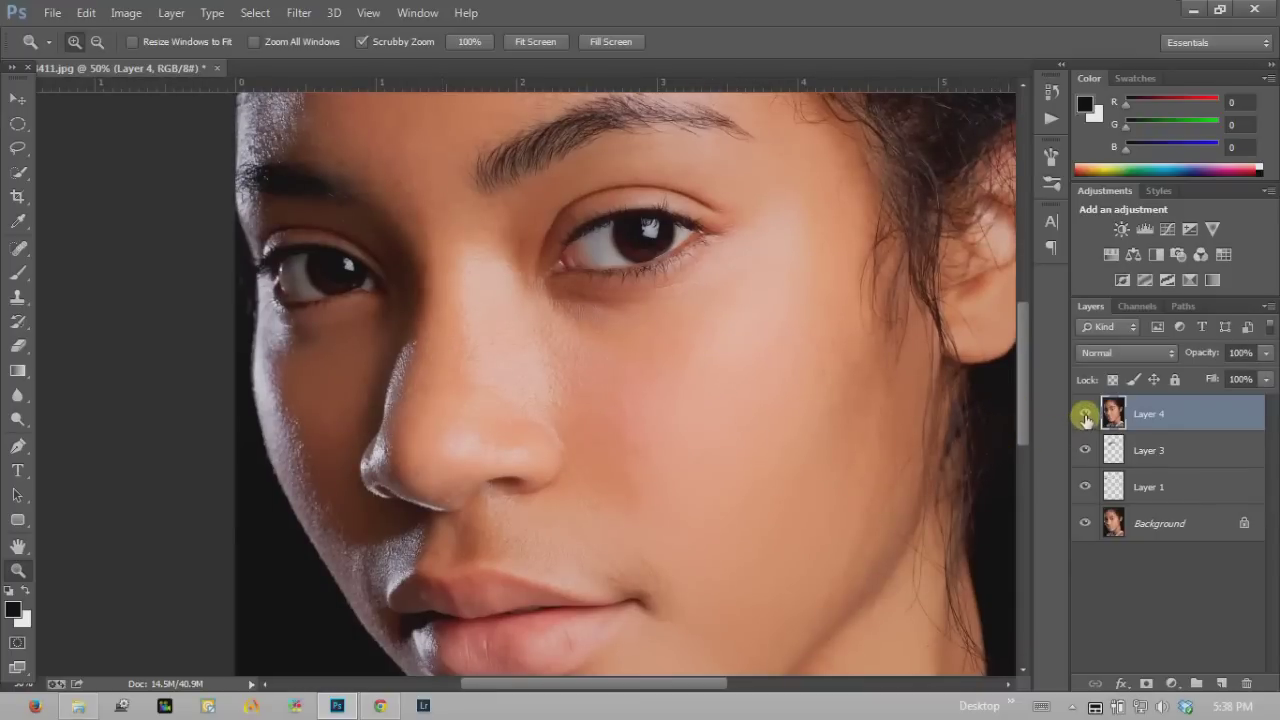
{"action": "scroll", "coordinate": [651, 429], "scroll_direction": "up", "scroll_amount": 3}
{"action": "scroll", "coordinate": [623, 406], "scroll_direction": "right", "scroll_amount": 1}
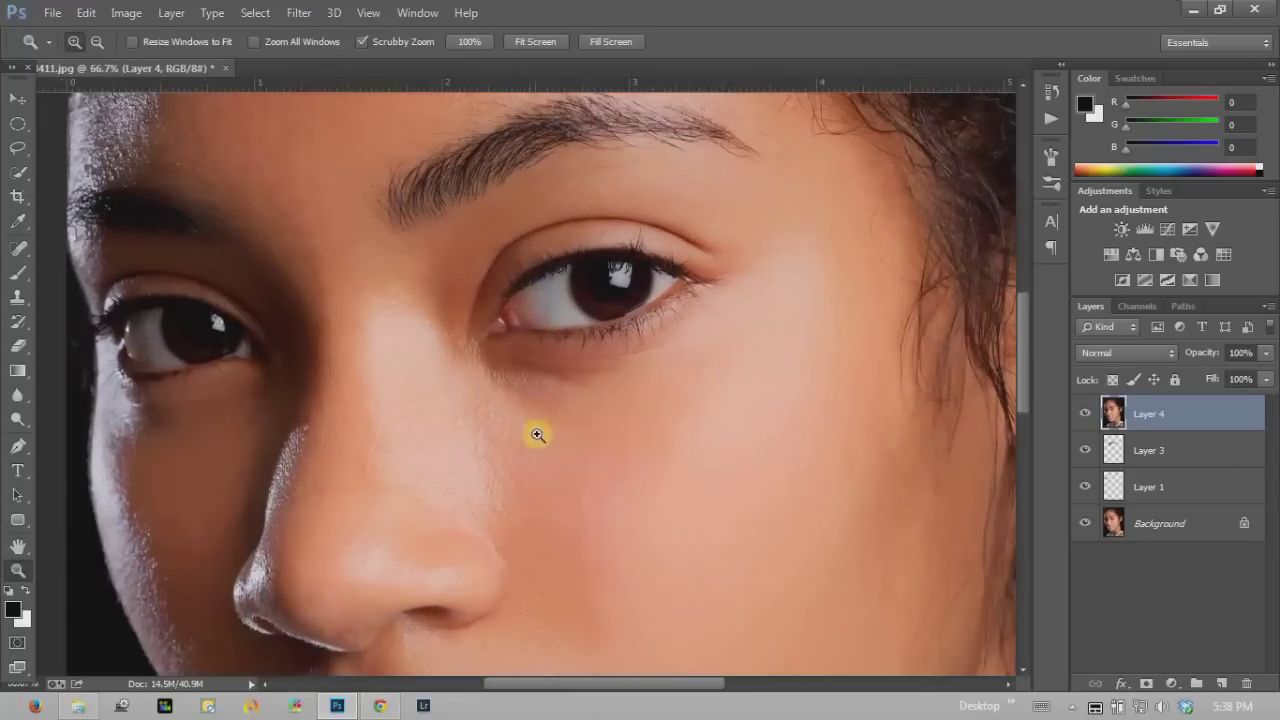
{"action": "left_click", "coordinate": [537, 429]}
{"action": "scroll", "coordinate": [414, 434], "scroll_direction": "up", "scroll_amount": 2}
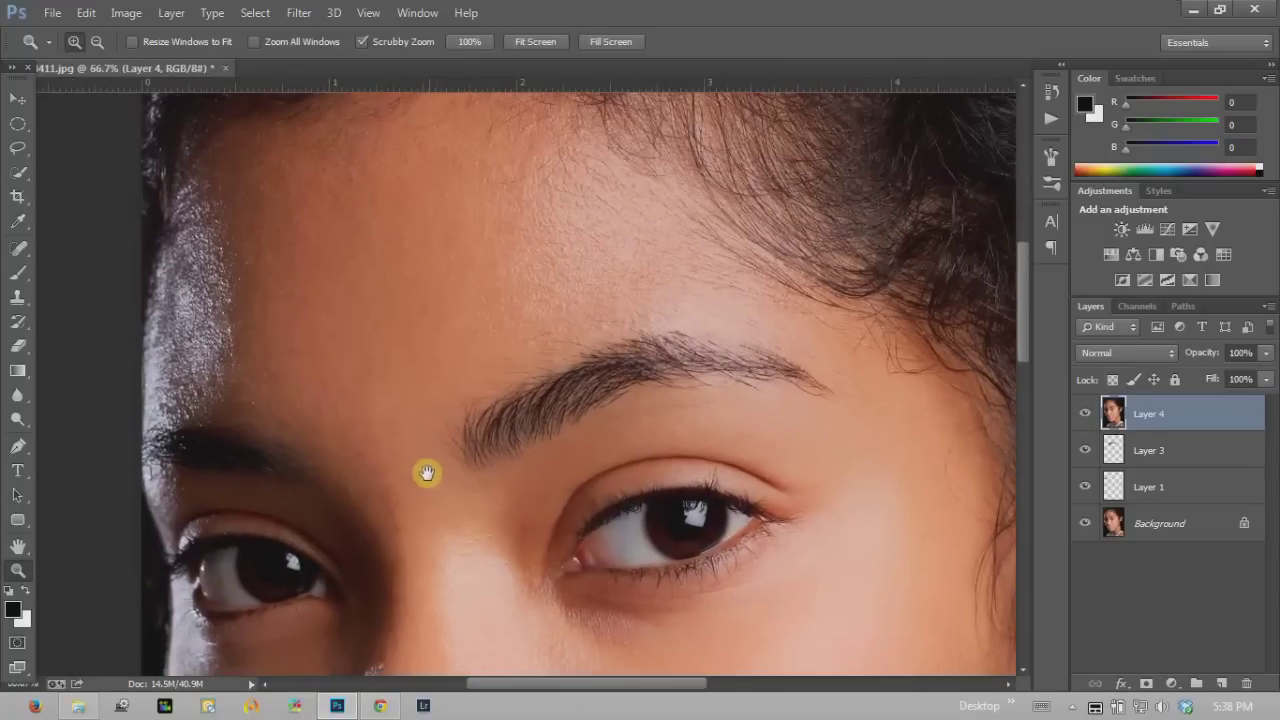
{"action": "left_click", "coordinate": [1084, 414]}
{"action": "left_click", "coordinate": [1084, 414]}
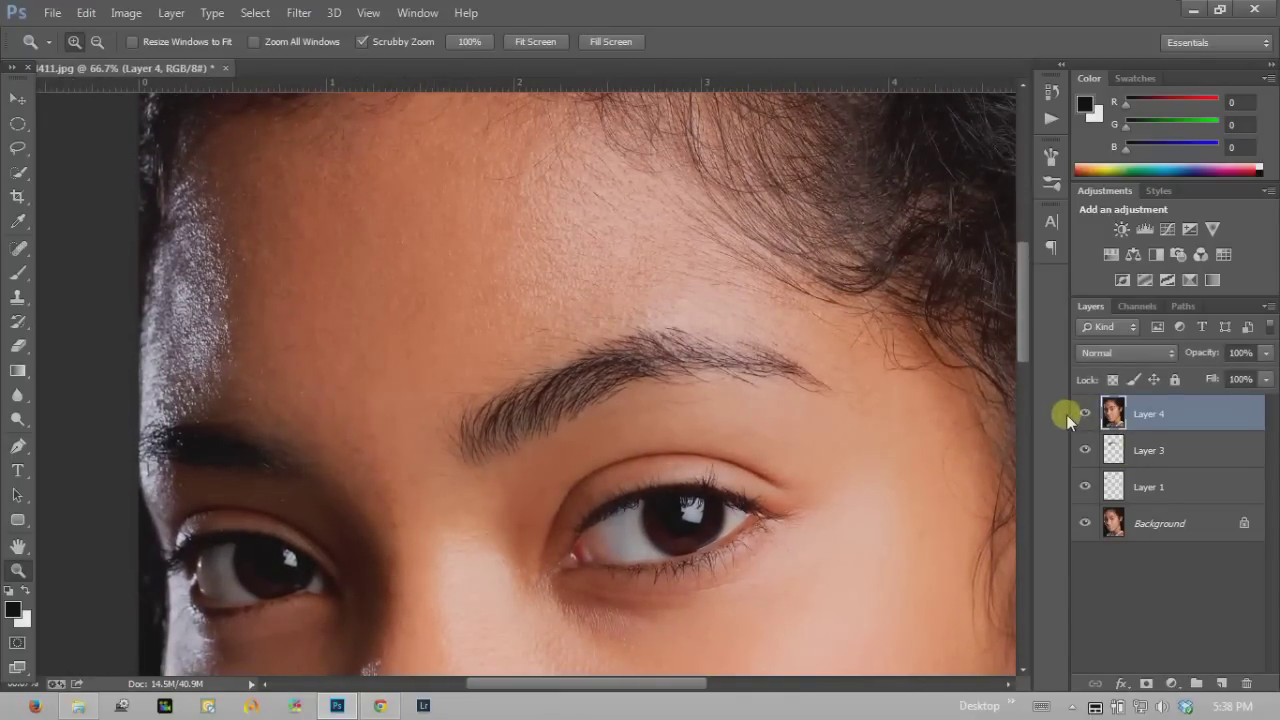
{"action": "left_click", "coordinate": [1084, 414]}
{"action": "left_click", "coordinate": [1084, 414]}
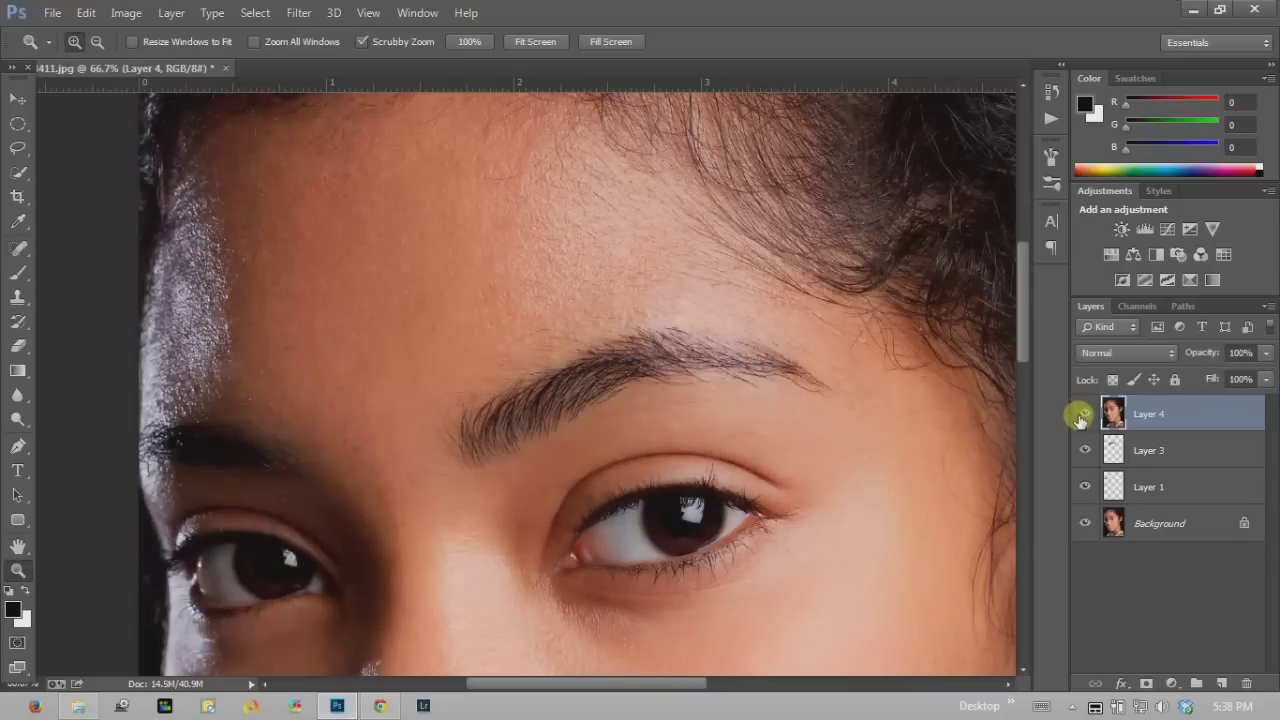
{"action": "left_click", "coordinate": [1084, 414]}
{"action": "left_click", "coordinate": [1084, 414]}
{"action": "left_click", "coordinate": [1084, 414]}
{"action": "left_click", "coordinate": [1084, 414]}
{"action": "left_click", "coordinate": [1084, 414]}
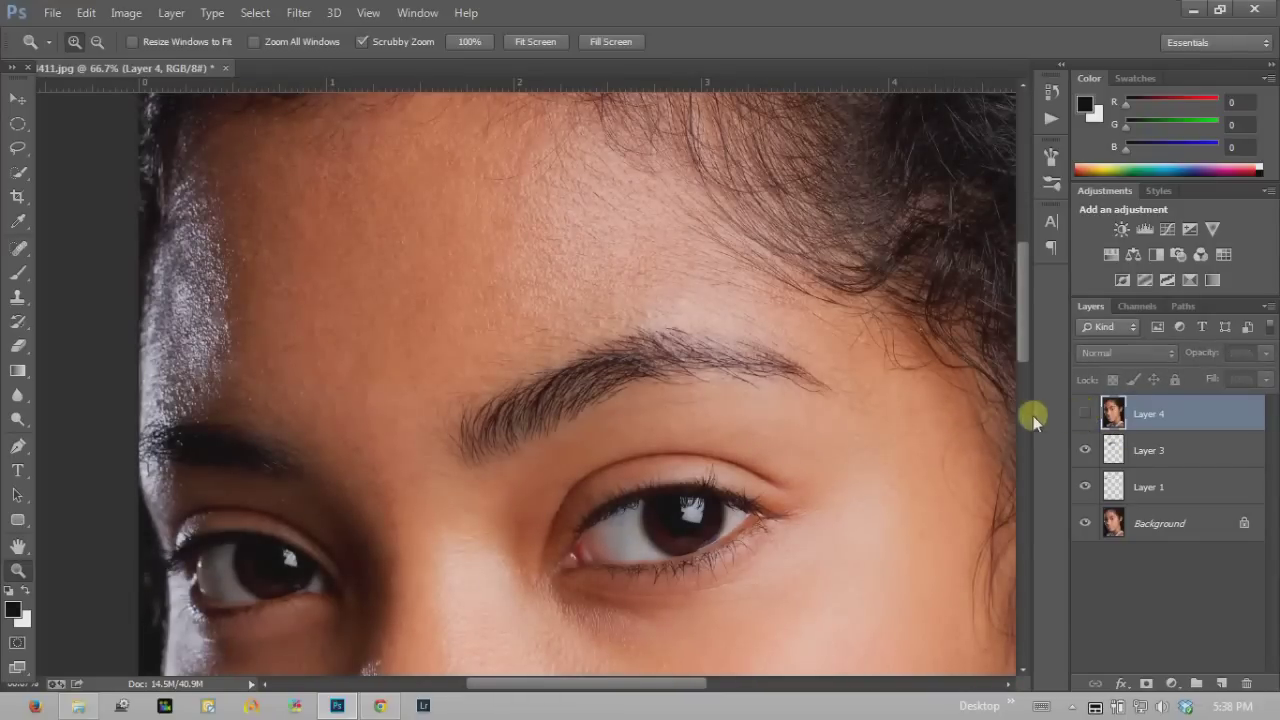
{"action": "left_click", "coordinate": [1084, 414]}
{"action": "left_click_drag", "start_coordinate": [614, 443], "coordinate": [551, 363]}
{"action": "mouse_move", "coordinate": [400, 440]}
{"action": "left_mouse_down"}
{"action": "mouse_move", "coordinate": [451, 389]}
{"action": "mouse_move", "coordinate": [446, 257]}
{"action": "mouse_move", "coordinate": [520, 471]}
{"action": "mouse_move", "coordinate": [452, 387]}
{"action": "left_mouse_up"}
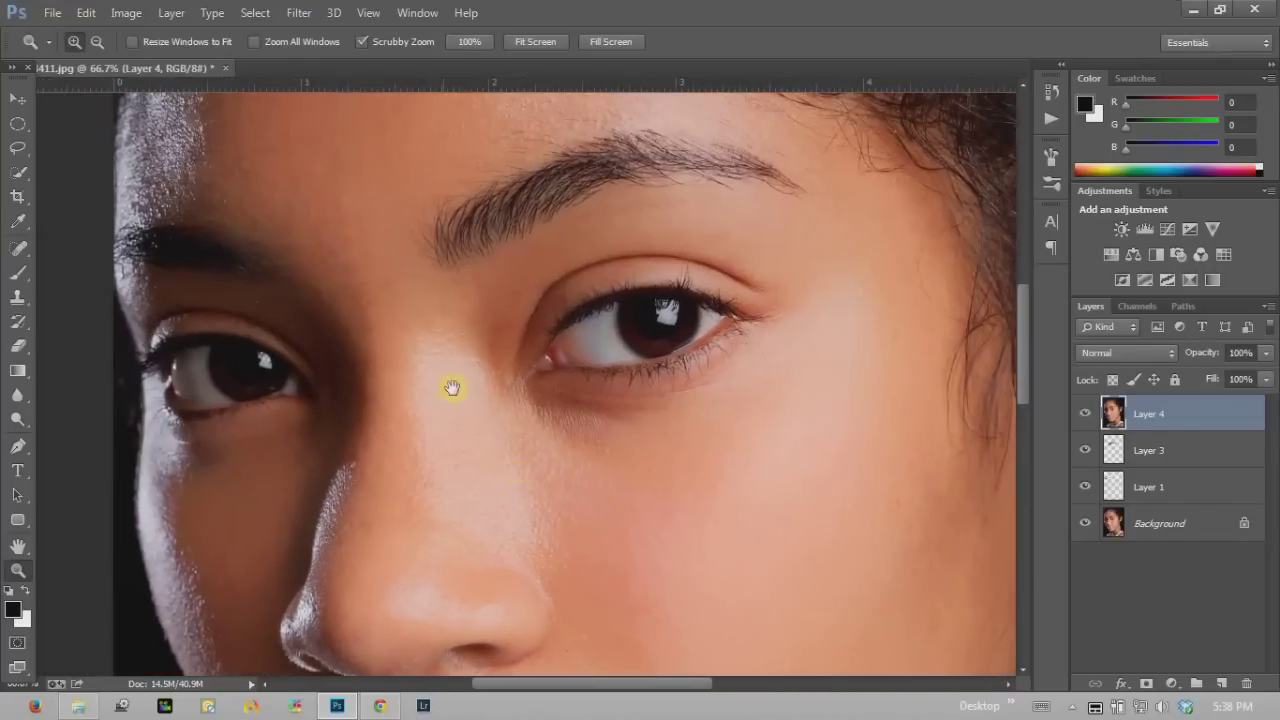
{"action": "left_click_drag", "start_coordinate": [384, 309], "coordinate": [466, 429]}
{"action": "mouse_move", "coordinate": [477, 311]}
{"action": "left_mouse_down"}
{"action": "mouse_move", "coordinate": [484, 498]}
{"action": "mouse_move", "coordinate": [451, 366]}
{"action": "left_mouse_up"}
{"action": "left_click_drag", "start_coordinate": [489, 401], "coordinate": [485, 390]}
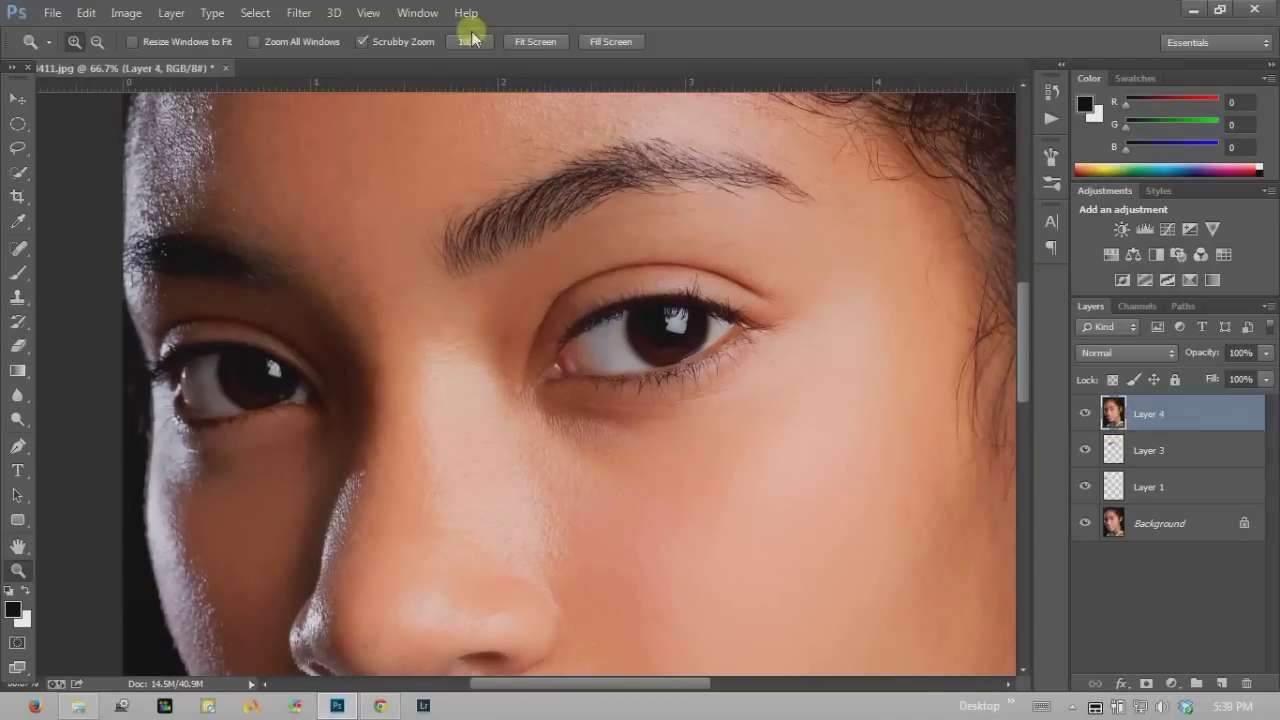
{"action": "left_click", "coordinate": [1084, 414]}
{"action": "left_click", "coordinate": [1084, 414]}
{"action": "left_click", "coordinate": [1084, 414]}
{"action": "left_click", "coordinate": [1084, 414]}
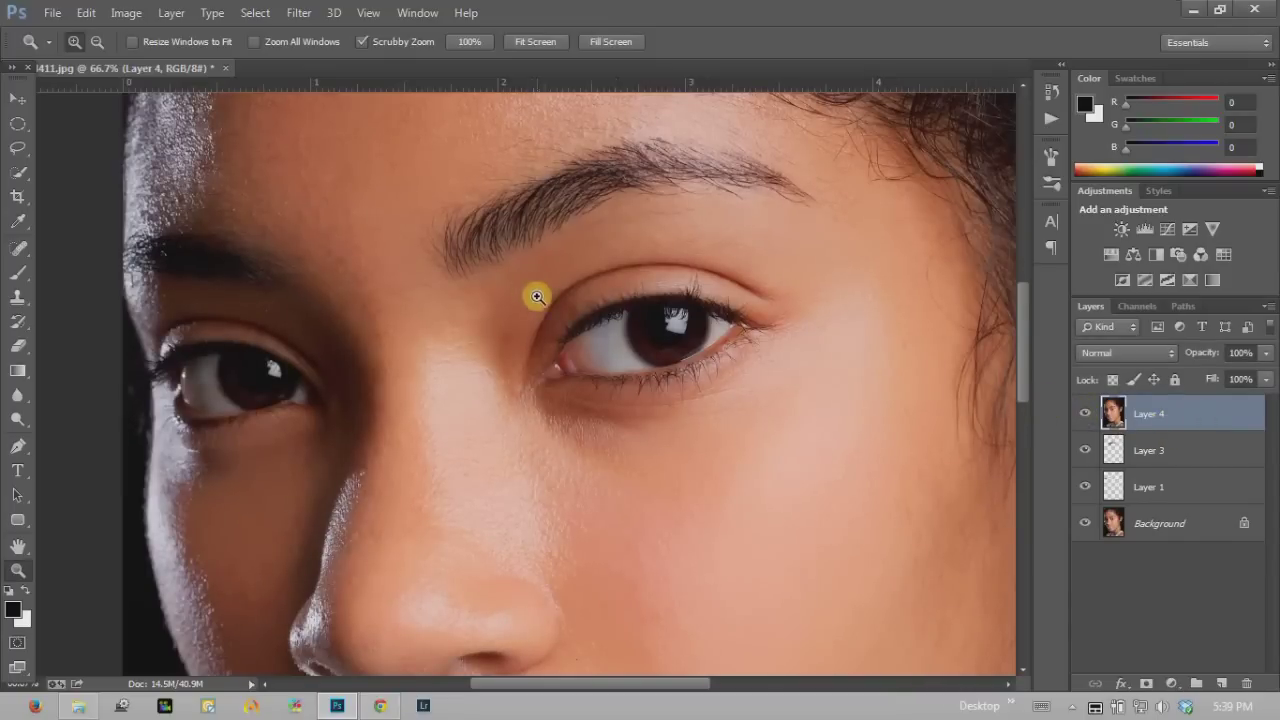
{"action": "mouse_move", "coordinate": [634, 557]}
{"action": "left_mouse_down"}
{"action": "mouse_move", "coordinate": [620, 357]}
{"action": "mouse_move", "coordinate": [588, 397]}
{"action": "mouse_move", "coordinate": [614, 471]}
{"action": "left_mouse_up"}
{"action": "key", "text": "ctrl+r"}
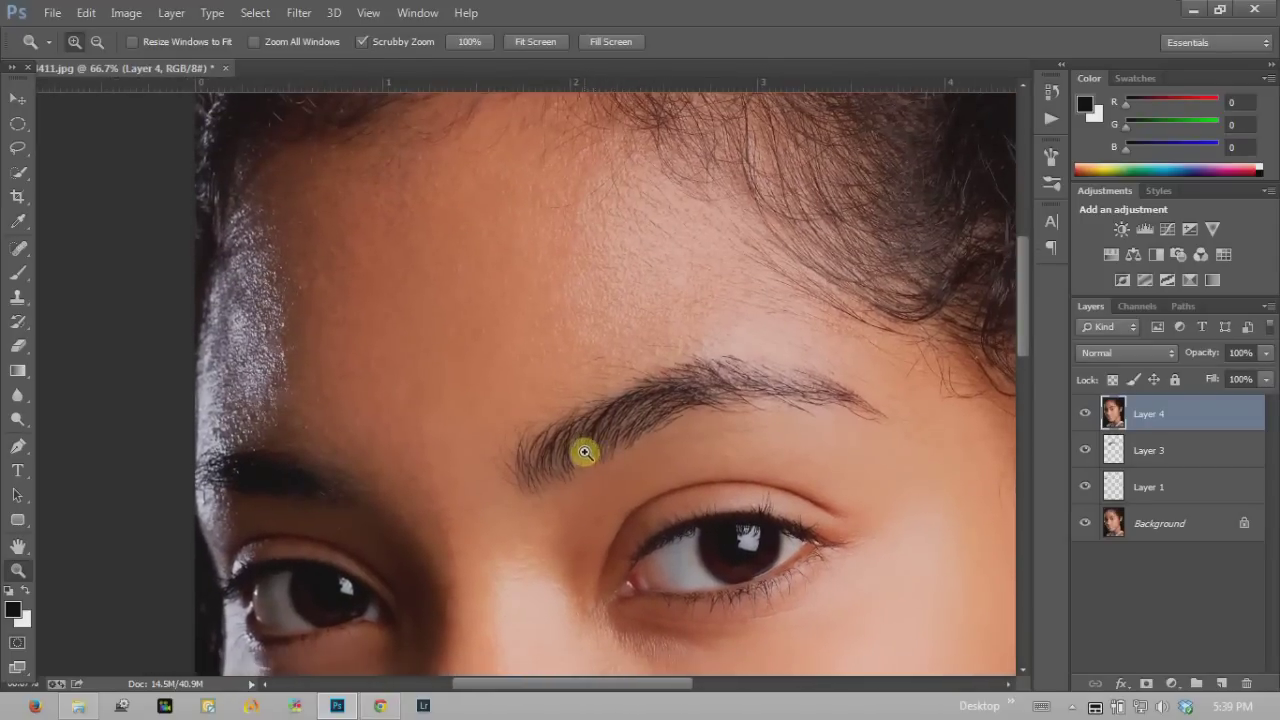
{"action": "left_click", "coordinate": [586, 456], "text": "alt"}
{"action": "mouse_move", "coordinate": [586, 446]}
{"action": "left_mouse_down"}
{"action": "mouse_move", "coordinate": [608, 534]}
{"action": "mouse_move", "coordinate": [557, 323]}
{"action": "left_mouse_up"}
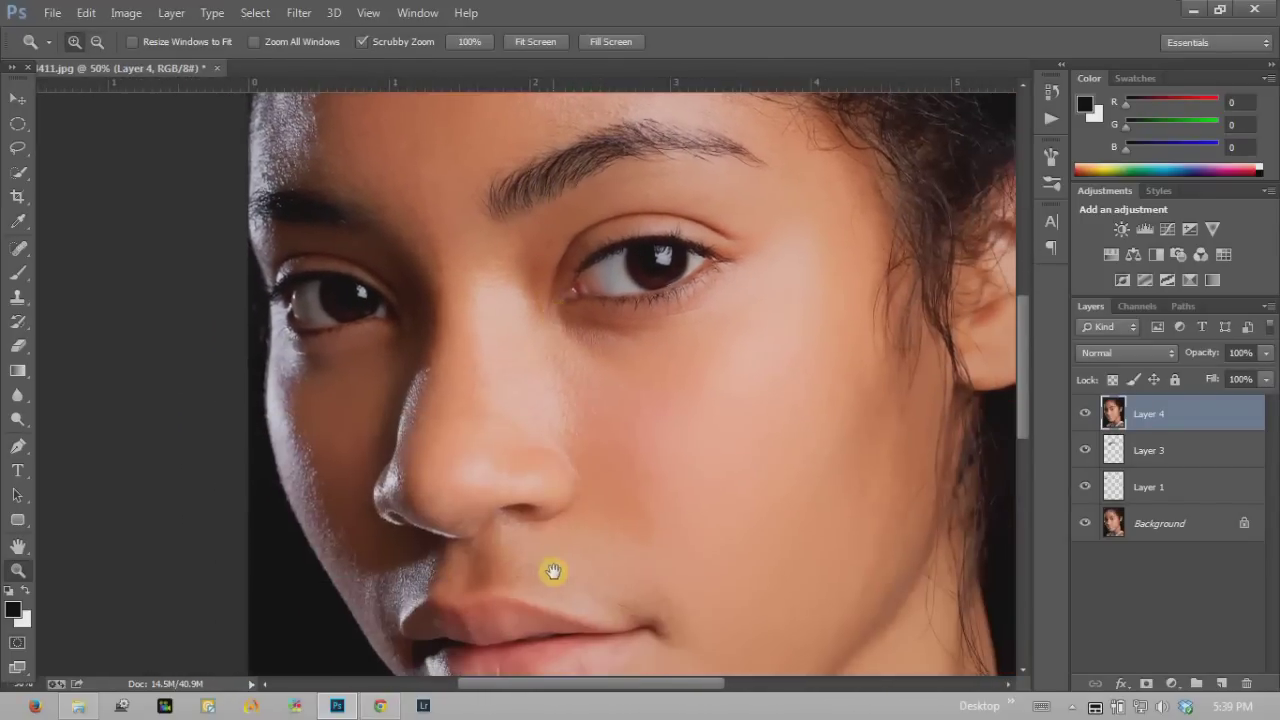
{"action": "left_click_drag", "start_coordinate": [553, 571], "coordinate": [551, 414]}
{"action": "left_click_drag", "start_coordinate": [543, 517], "coordinate": [551, 480]}
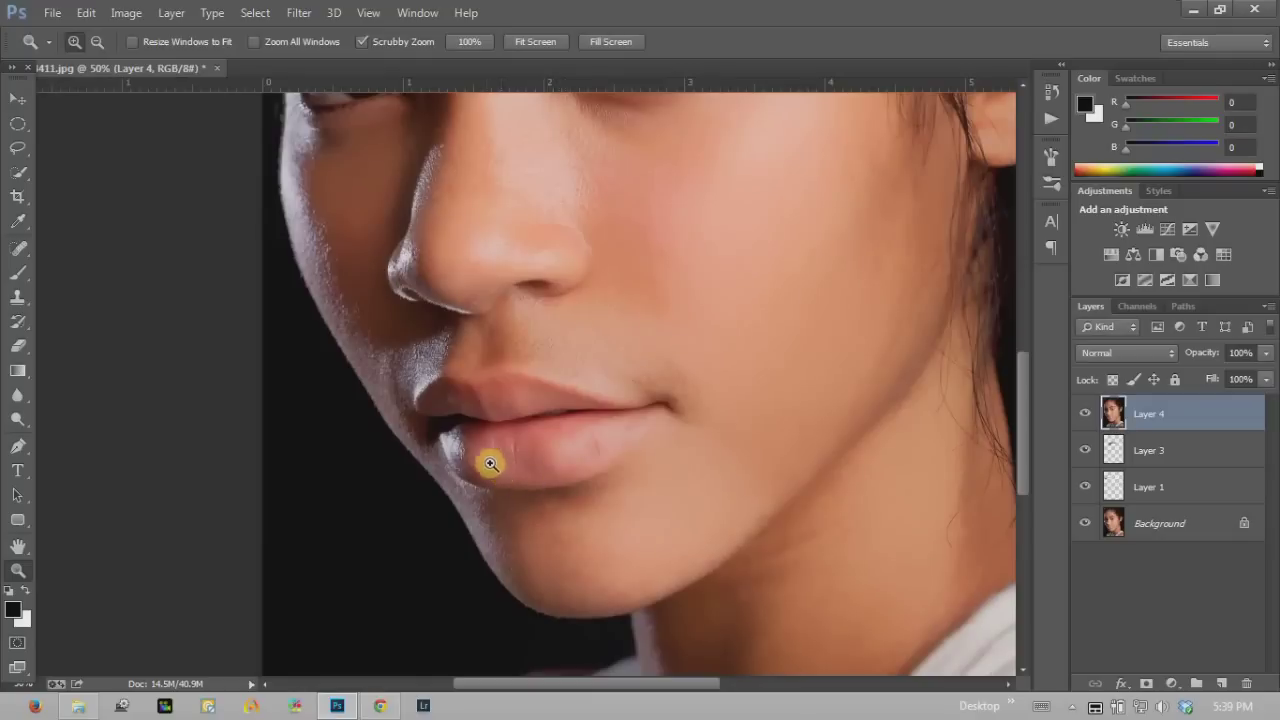
{"action": "left_click", "coordinate": [490, 463]}
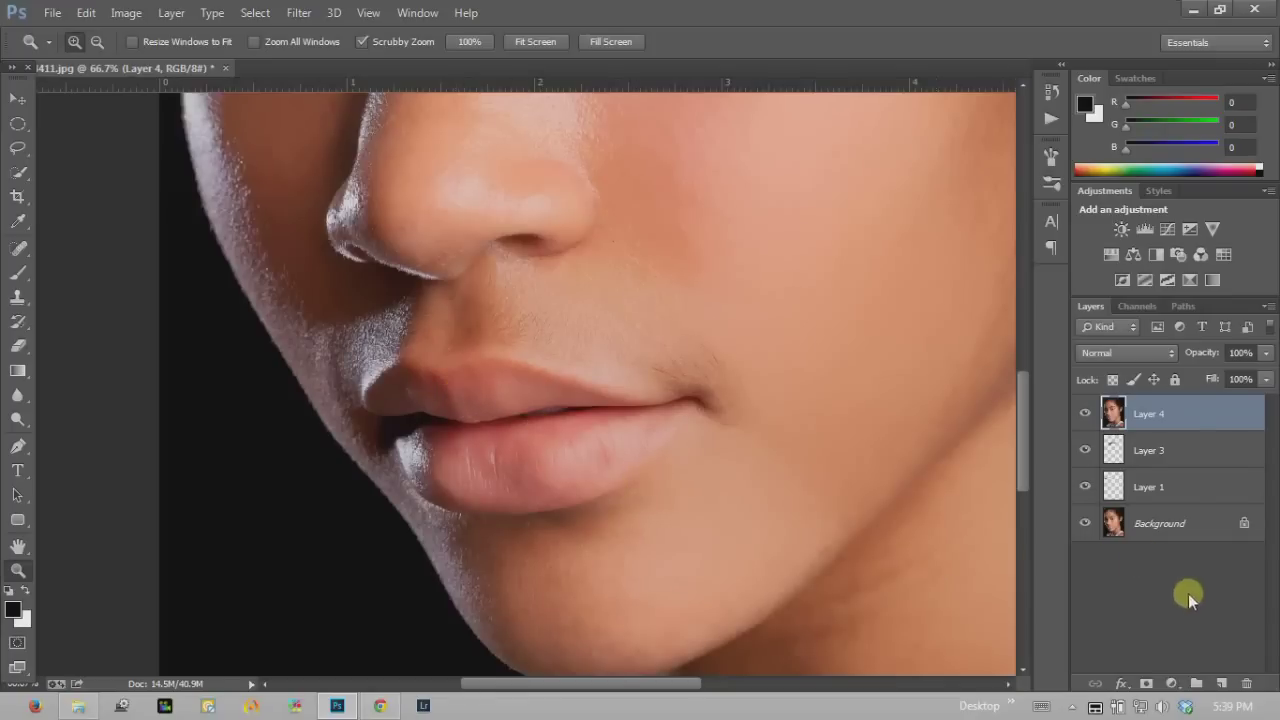
{"action": "left_click", "coordinate": [1221, 684]}
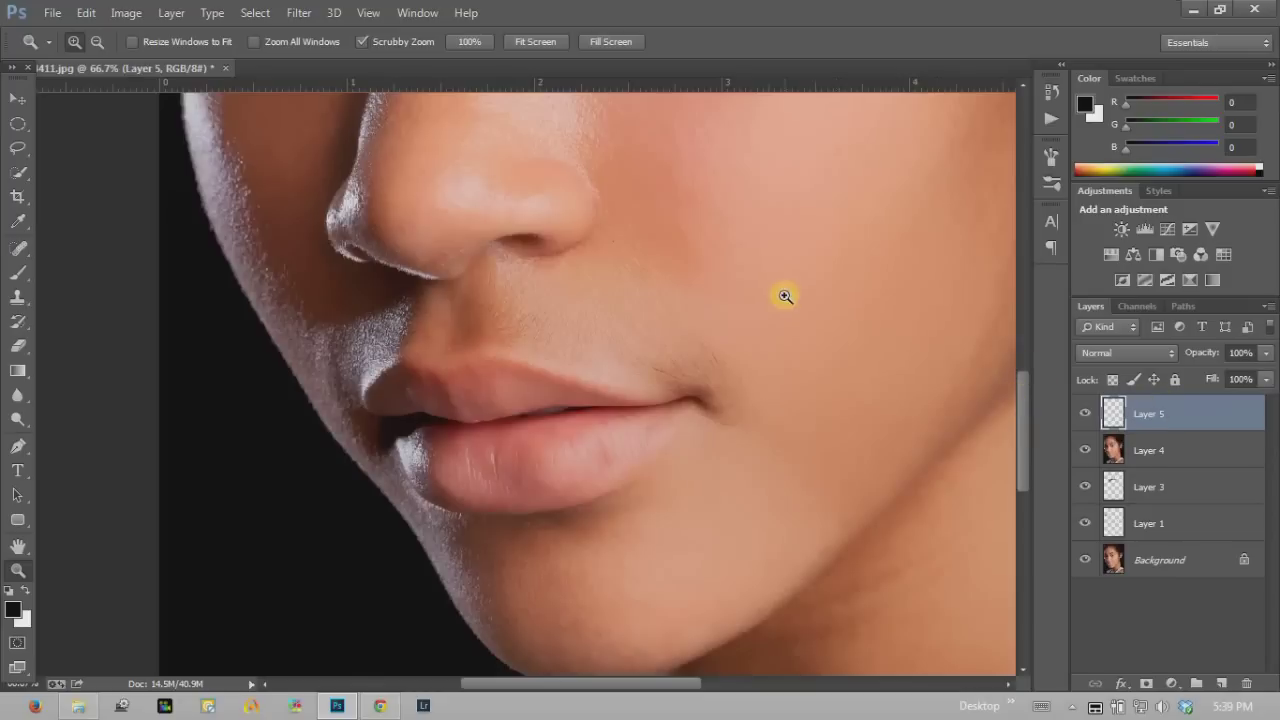
Keep Layer 5 active and choose the plain Lasso Tool from the toolbar flyout
{"action": "left_click", "coordinate": [1176, 452]}
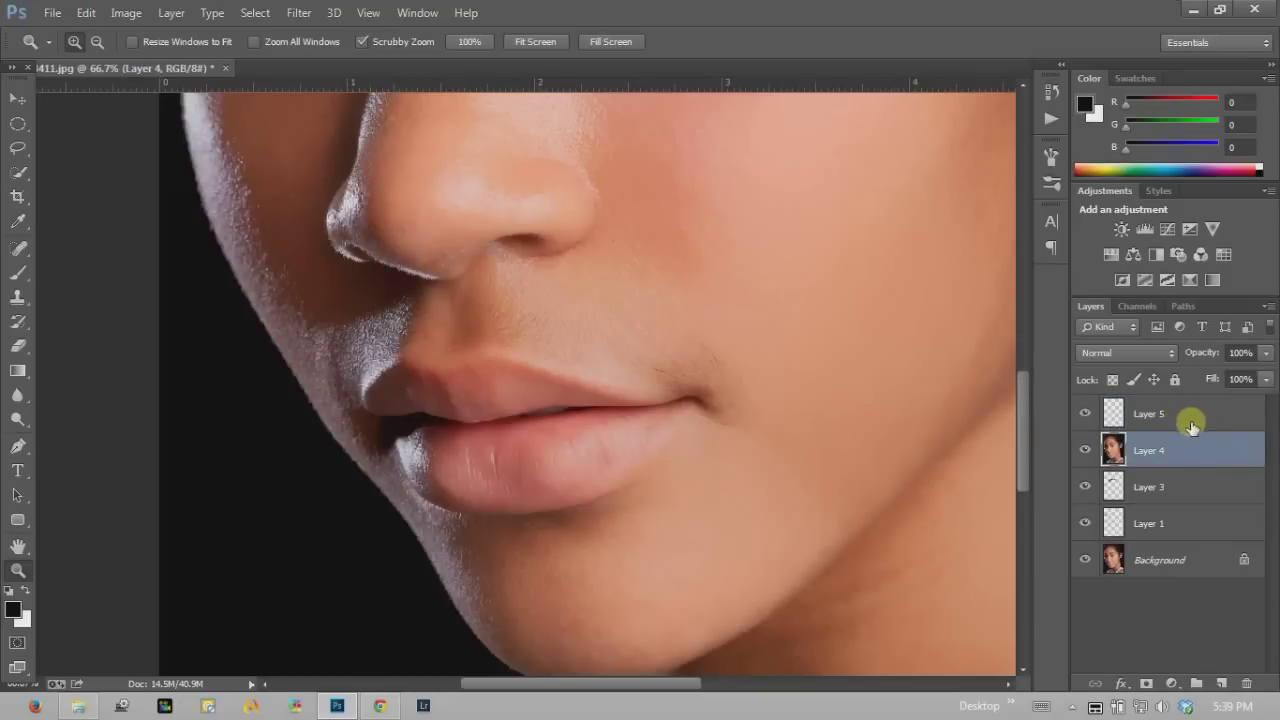
{"action": "left_click", "coordinate": [1190, 413]}
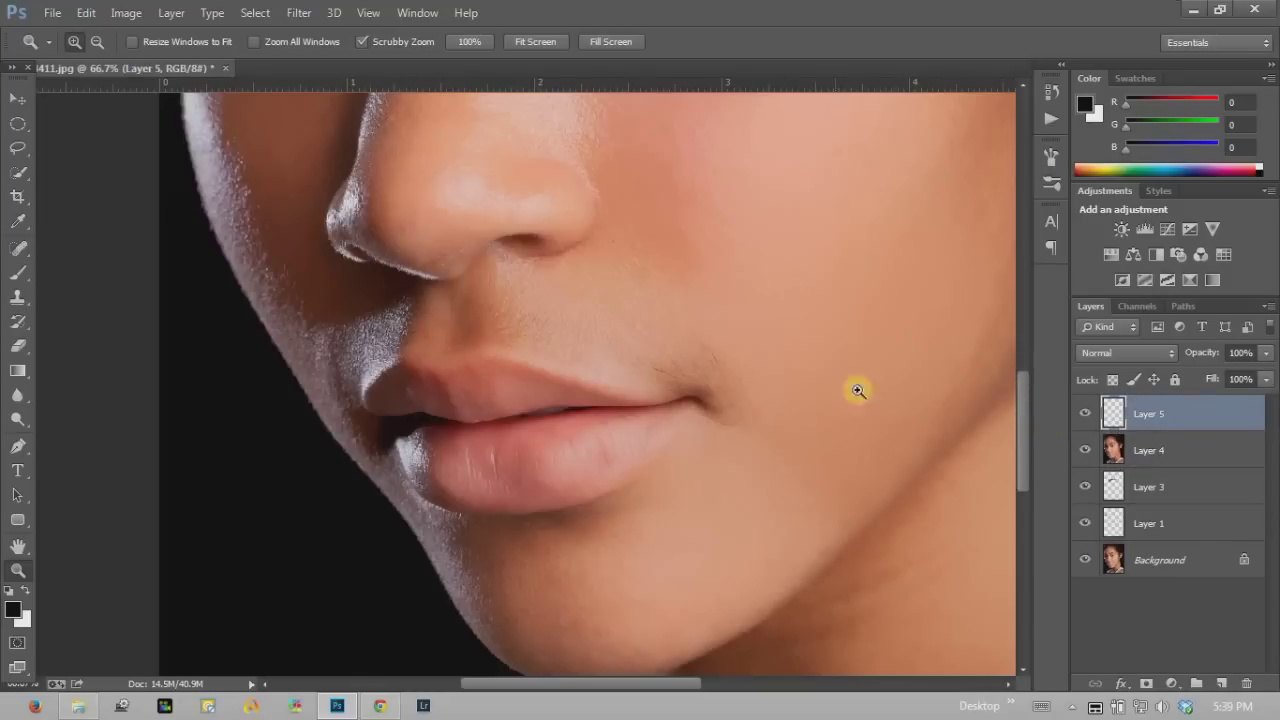
{"action": "left_click", "coordinate": [18, 150]}
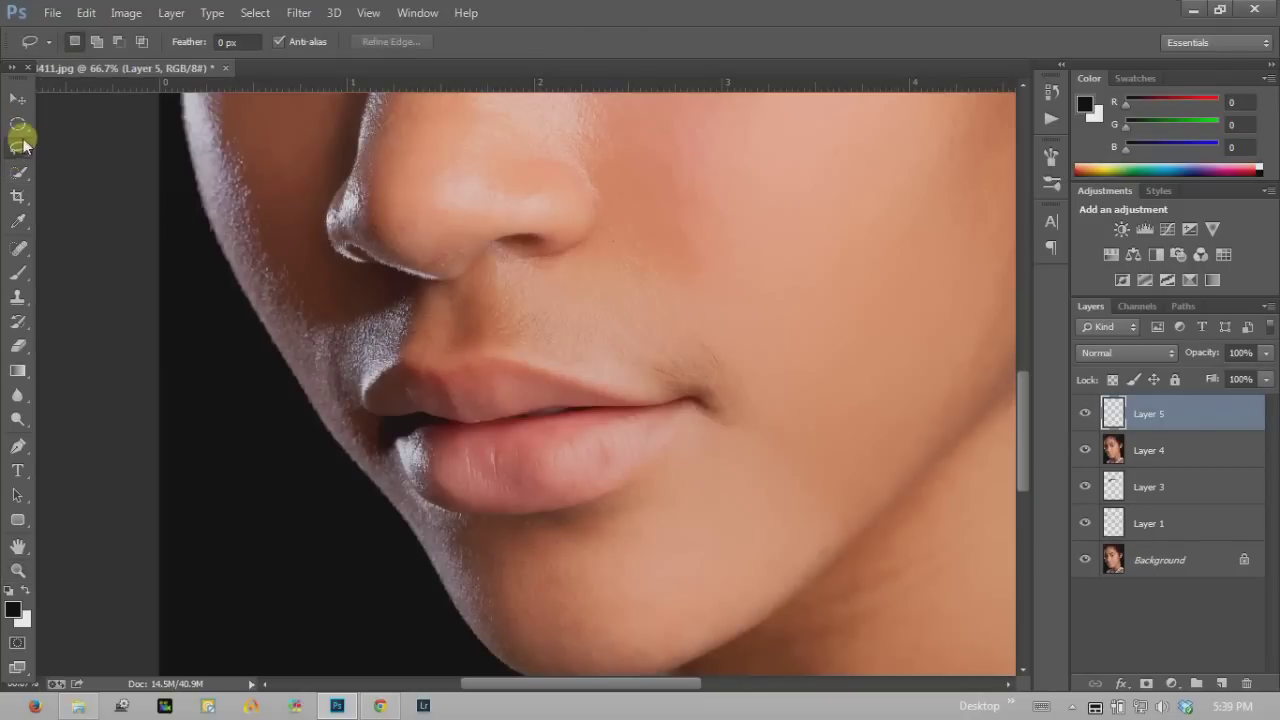
{"action": "left_click", "coordinate": [18, 147]}
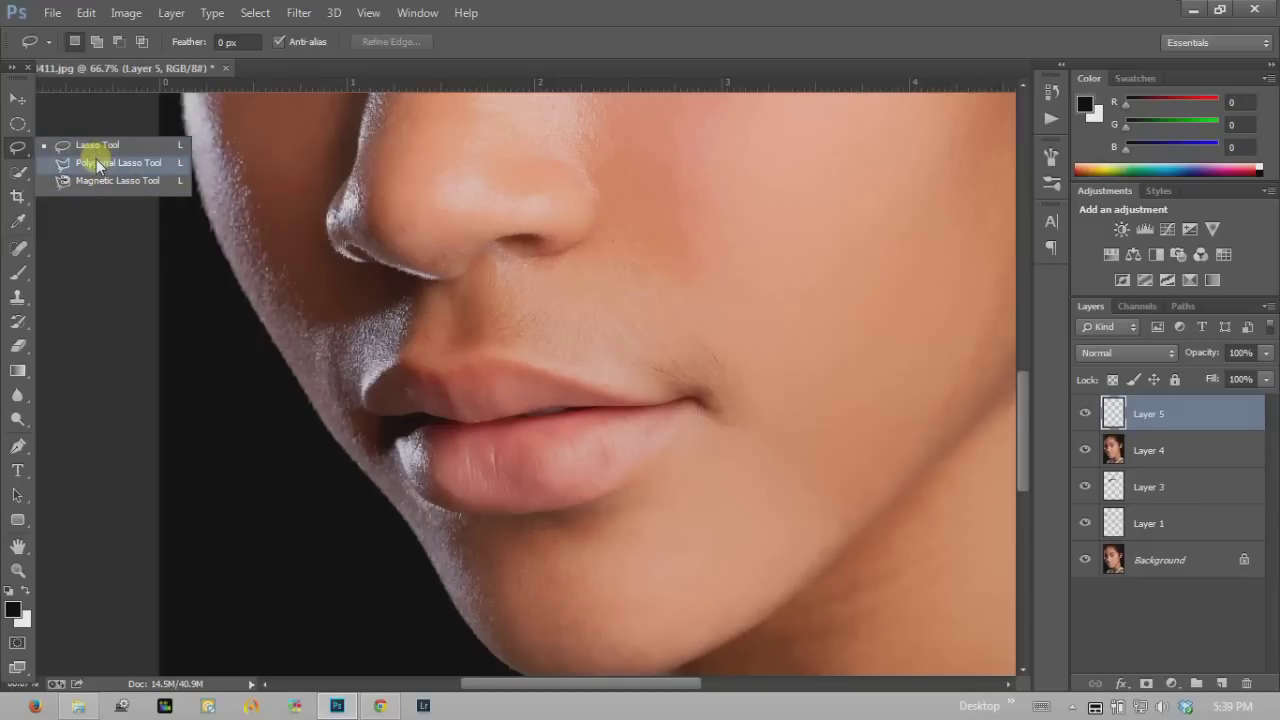
{"action": "left_click", "coordinate": [97, 148]}
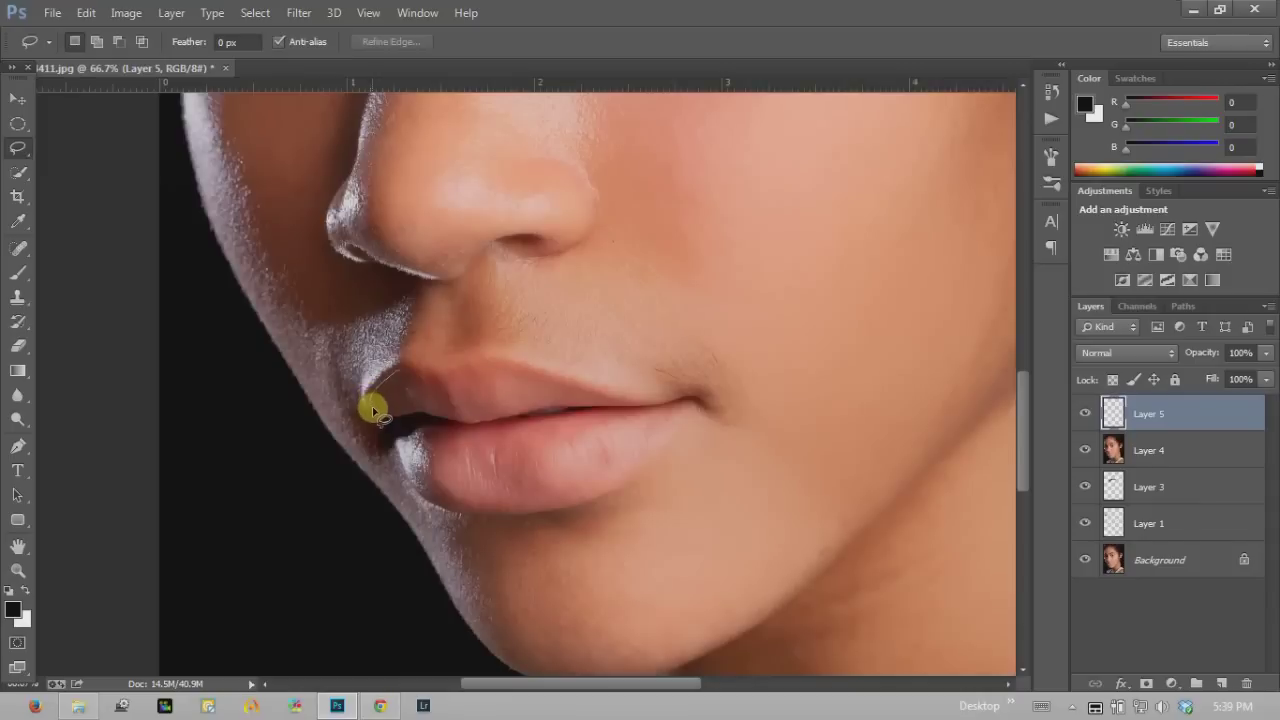
Trace a freehand selection around the edges of the upper and lower lips
{"action": "left_click_drag", "start_coordinate": [372, 408], "coordinate": [390, 414]}
{"action": "mouse_move", "coordinate": [458, 426]}
{"action": "left_mouse_down"}
{"action": "mouse_move", "coordinate": [639, 413]}
{"action": "mouse_move", "coordinate": [543, 366]}
{"action": "mouse_move", "coordinate": [398, 372]}
{"action": "left_mouse_up"}
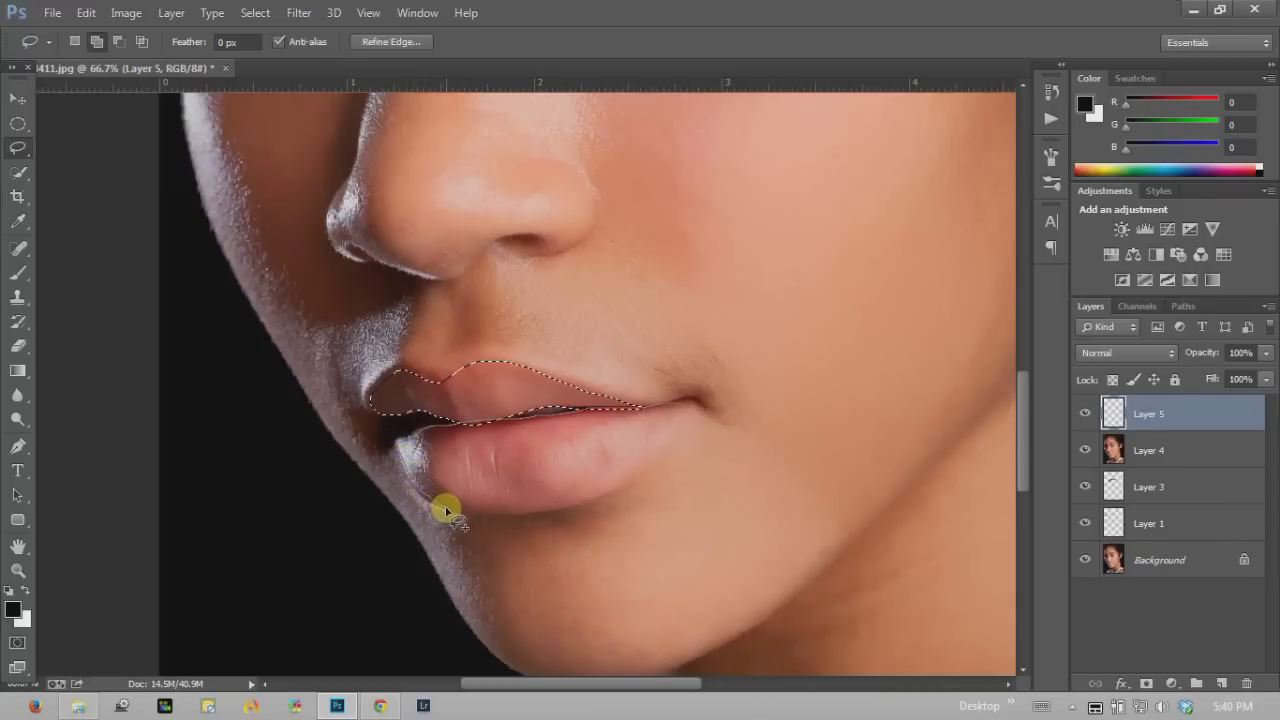
{"action": "mouse_move", "coordinate": [452, 512]}
{"action": "left_mouse_down"}
{"action": "mouse_move", "coordinate": [577, 500]}
{"action": "mouse_move", "coordinate": [665, 438]}
{"action": "mouse_move", "coordinate": [682, 404]}
{"action": "left_mouse_up"}
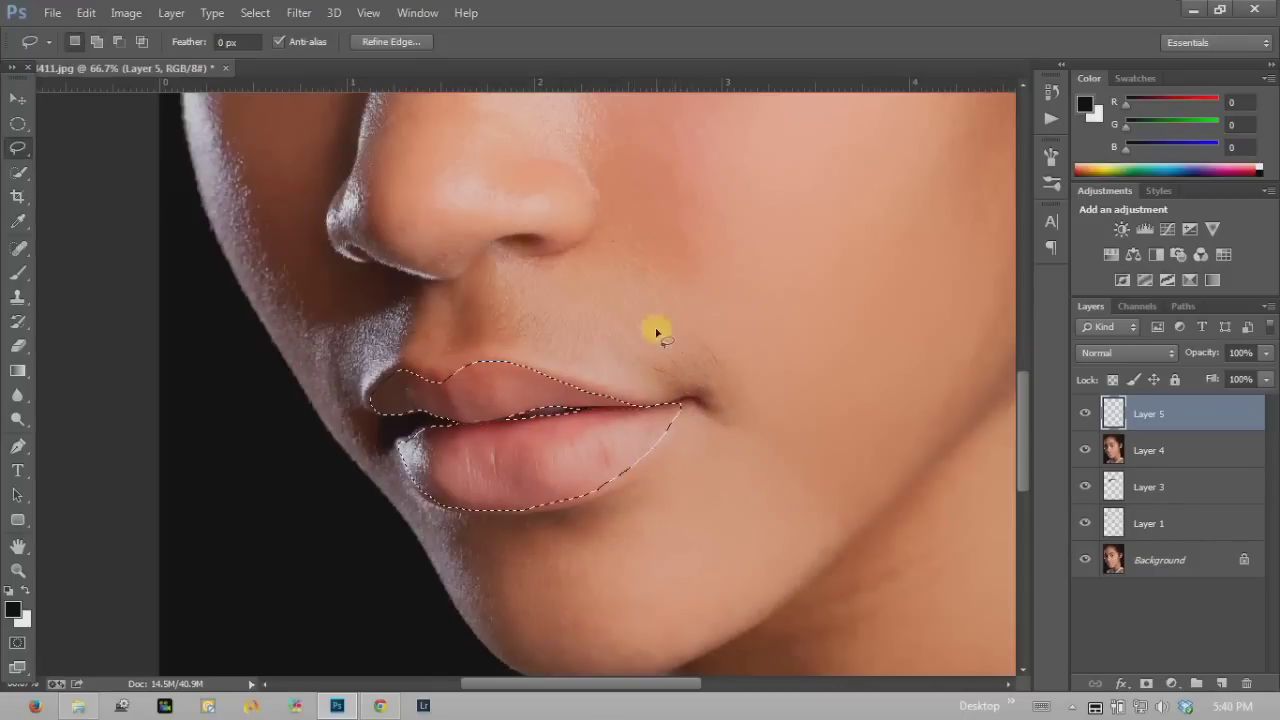
{"action": "right_click", "coordinate": [512, 452]}
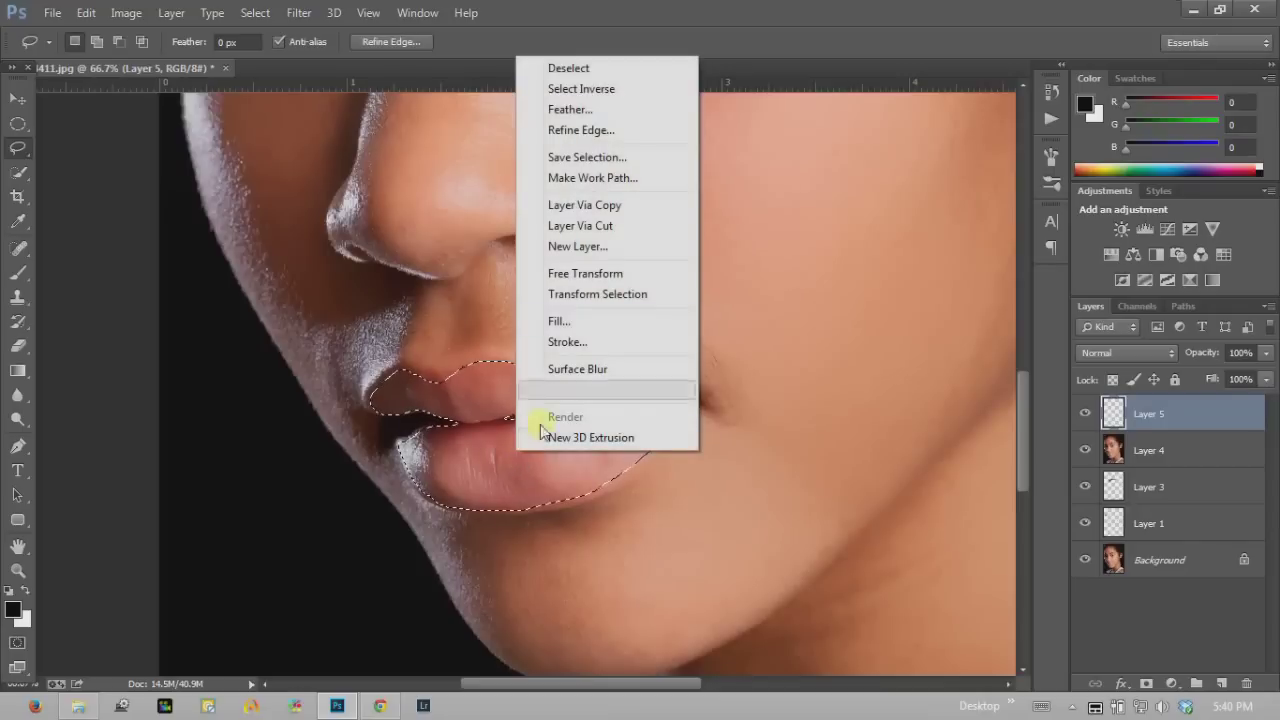
Feather the lip selection by 8 pixels
{"action": "left_click", "coordinate": [596, 110]}
{"action": "type", "text": "8"}
{"action": "left_click", "coordinate": [732, 237]}
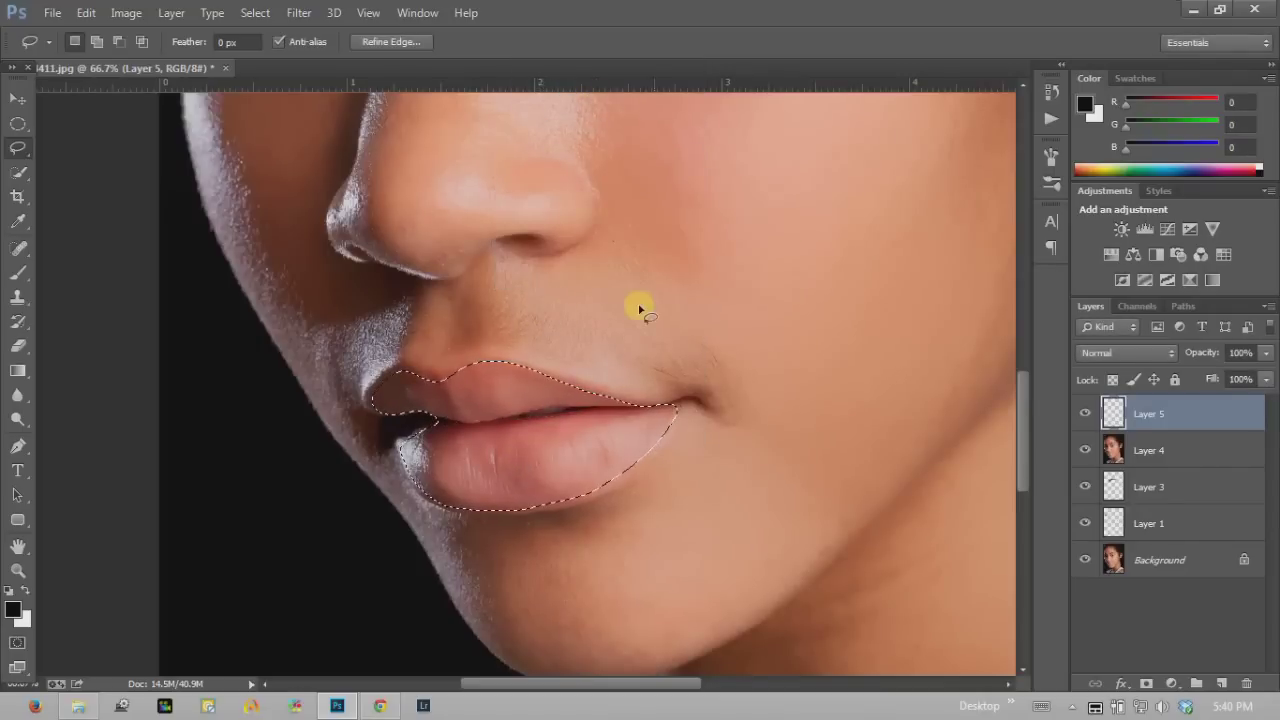
Add a Hue/Saturation adjustment layer from the Layers panel's adjustment button
{"action": "left_click", "coordinate": [1172, 683]}
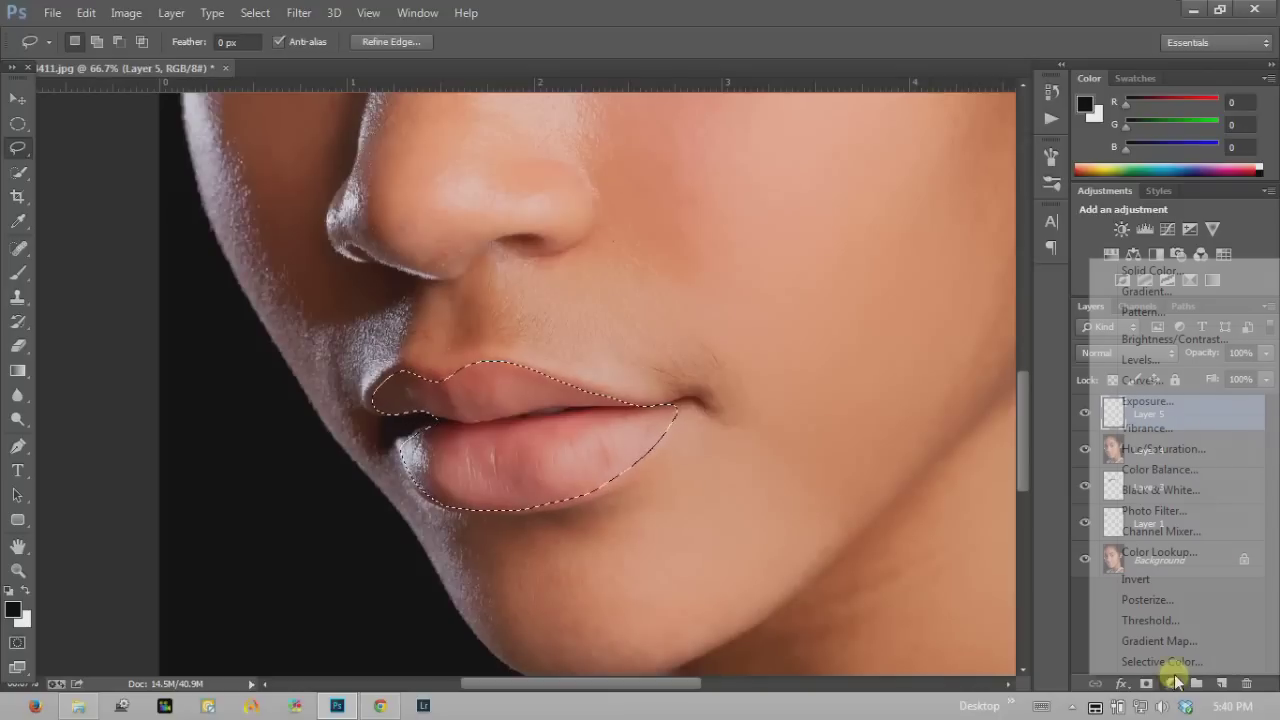
{"action": "left_click", "coordinate": [1060, 655]}
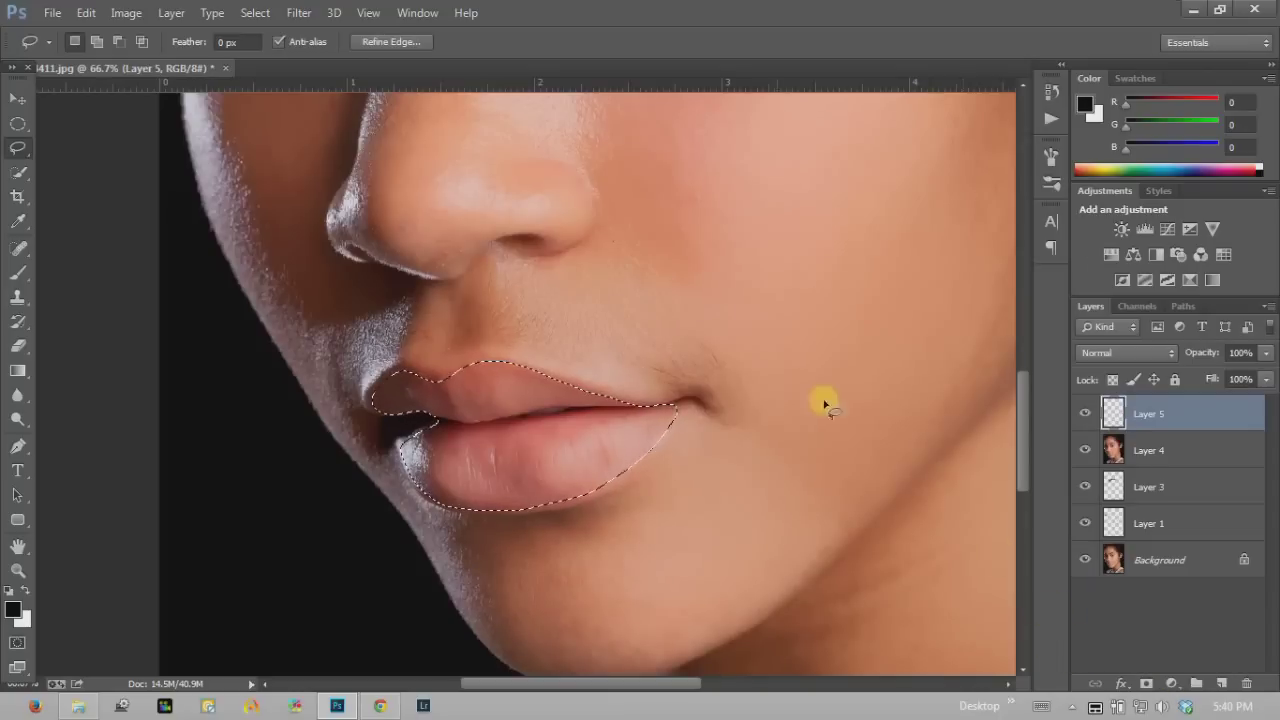
{"action": "left_click", "coordinate": [171, 12]}
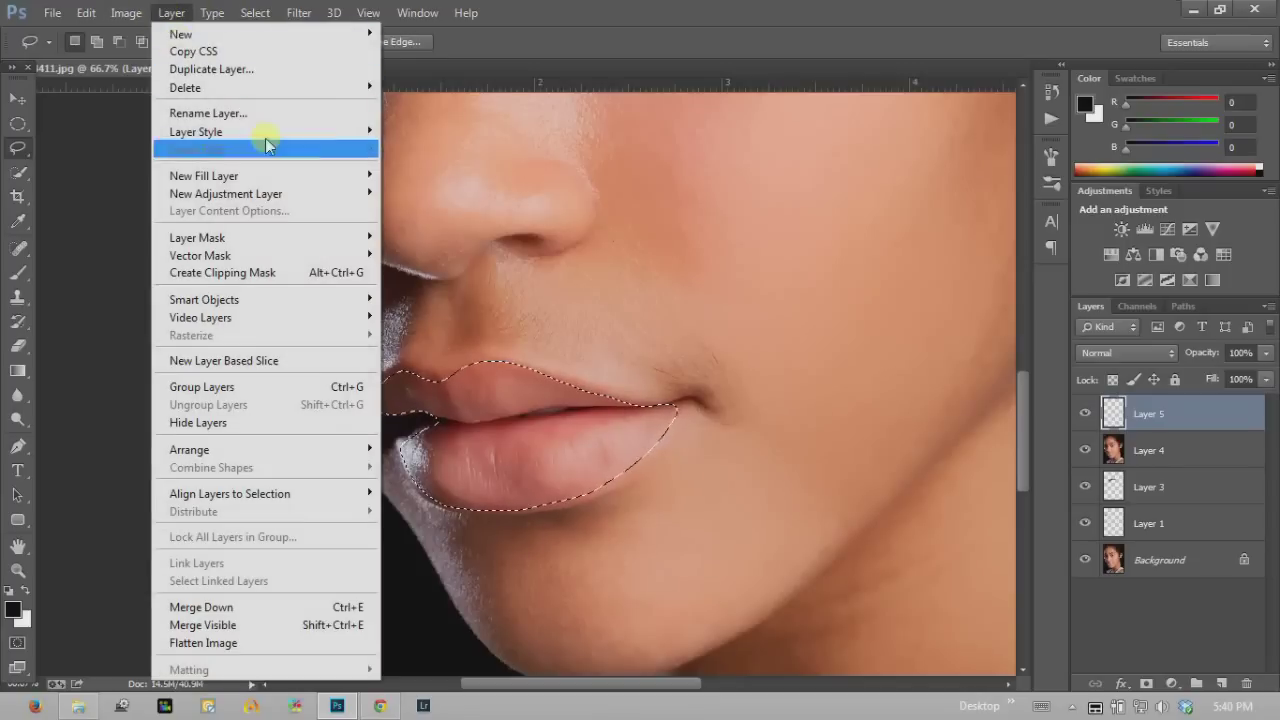
{"action": "left_click", "coordinate": [1172, 660]}
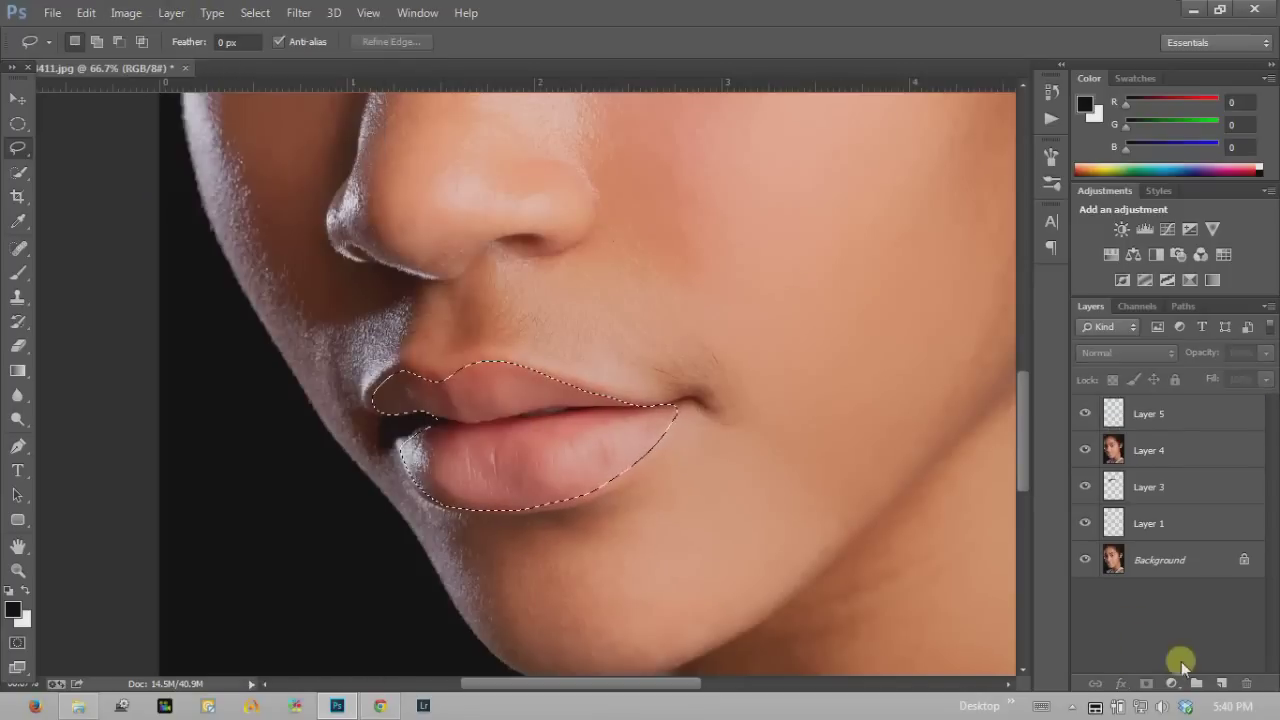
{"action": "left_click", "coordinate": [1172, 683]}
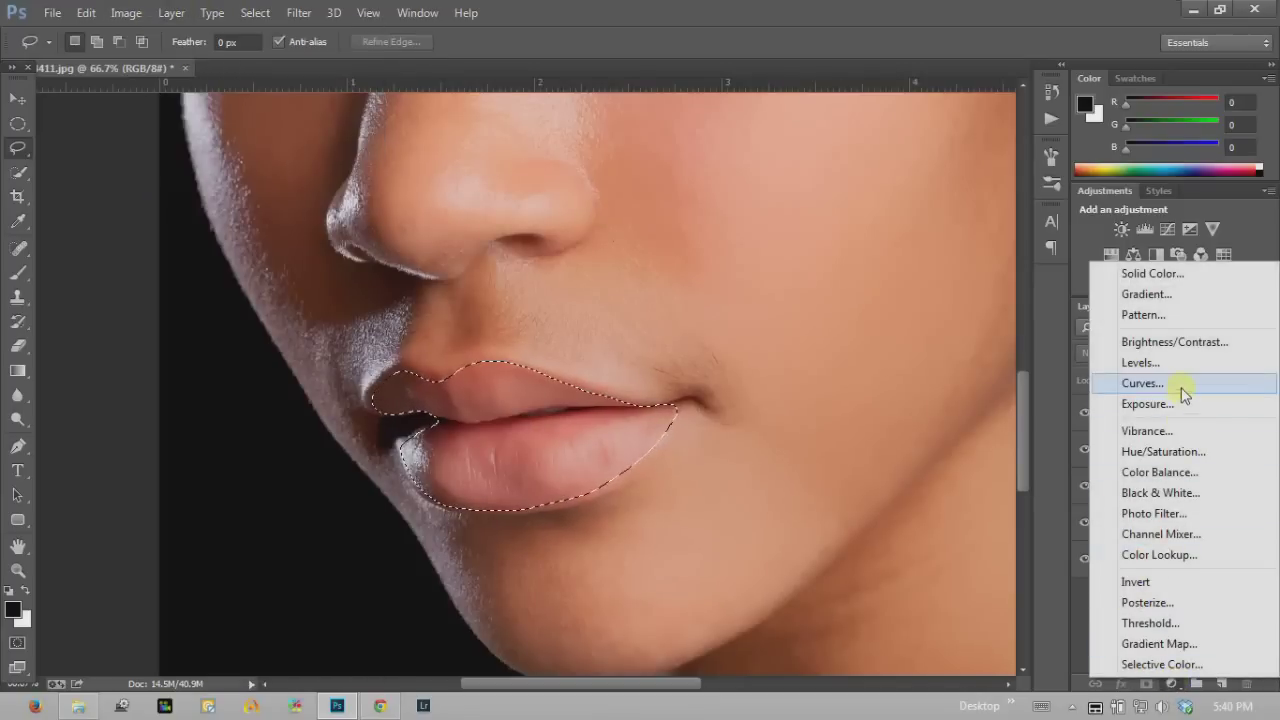
{"action": "left_click", "coordinate": [1197, 457]}
Colorize the lips with Hue 0, Saturation 60 and Lightness +7
{"action": "left_click", "coordinate": [946, 341]}
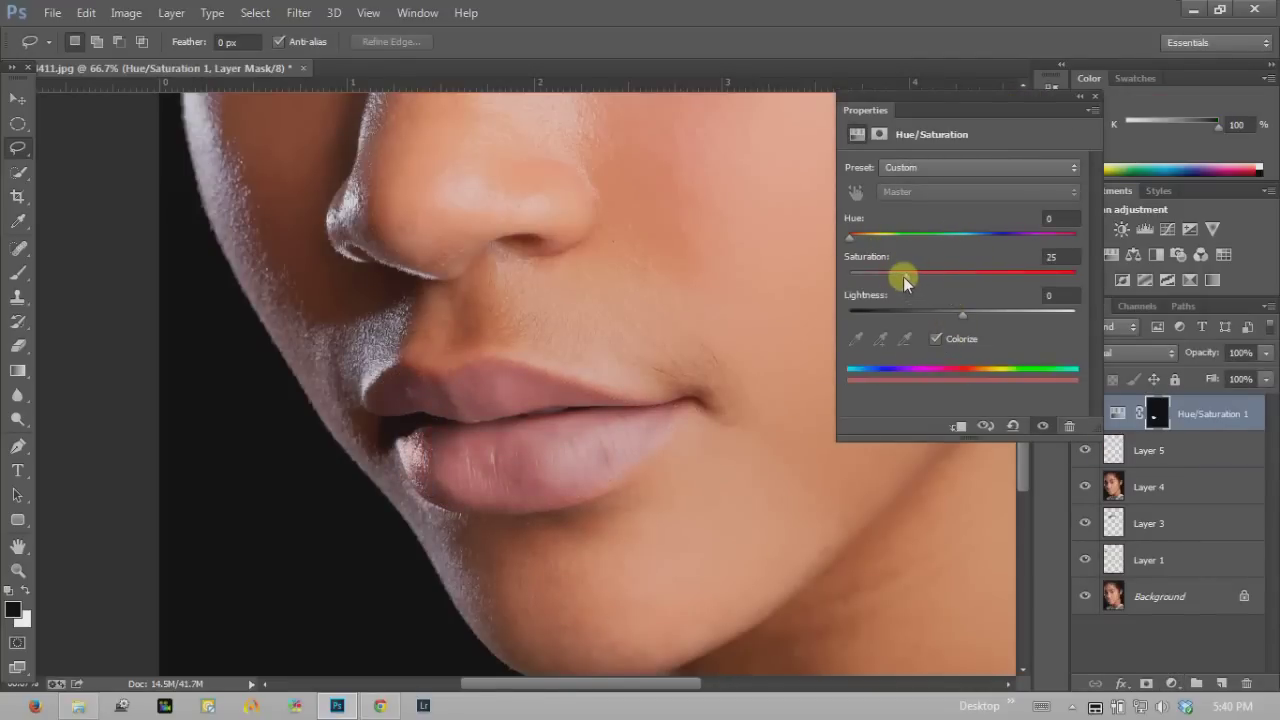
{"action": "mouse_move", "coordinate": [907, 274]}
{"action": "left_mouse_down"}
{"action": "mouse_move", "coordinate": [980, 282]}
{"action": "mouse_move", "coordinate": [963, 285]}
{"action": "left_mouse_up"}
{"action": "mouse_move", "coordinate": [850, 240]}
{"action": "left_mouse_down"}
{"action": "mouse_move", "coordinate": [1023, 245]}
{"action": "mouse_move", "coordinate": [852, 243]}
{"action": "left_mouse_up"}
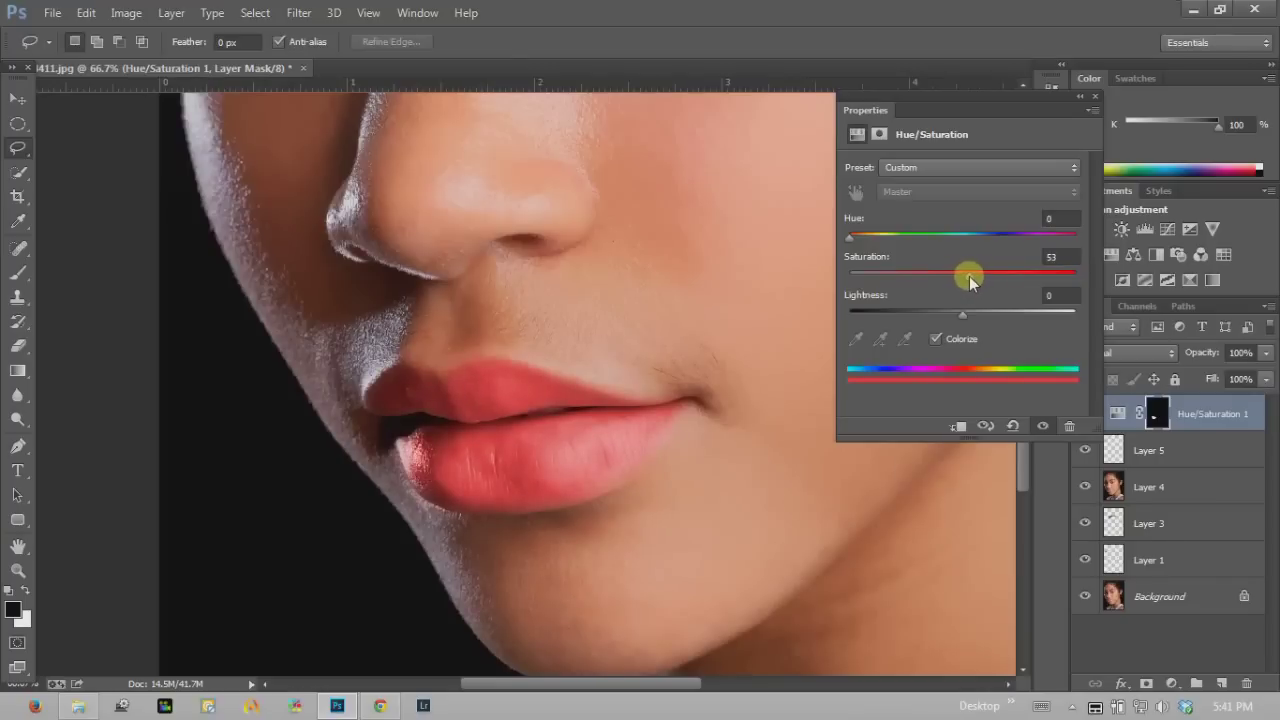
{"action": "mouse_move", "coordinate": [849, 237]}
{"action": "left_mouse_down"}
{"action": "mouse_move", "coordinate": [866, 237]}
{"action": "mouse_move", "coordinate": [849, 237]}
{"action": "left_mouse_up"}
{"action": "left_click_drag", "start_coordinate": [980, 283], "coordinate": [973, 313]}
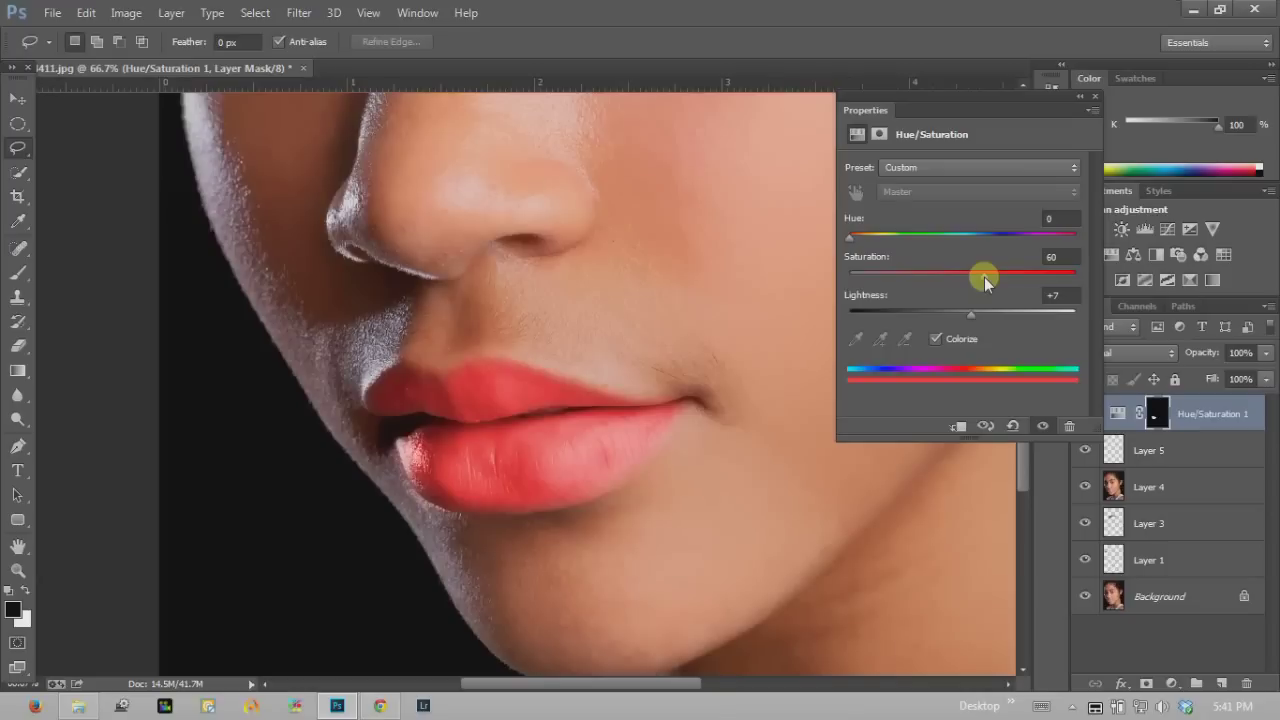
{"action": "mouse_move", "coordinate": [985, 282]}
{"action": "left_mouse_down"}
{"action": "mouse_move", "coordinate": [1069, 285]}
{"action": "mouse_move", "coordinate": [910, 272]}
{"action": "left_mouse_up"}
{"action": "left_click_drag", "start_coordinate": [987, 275], "coordinate": [821, 269]}
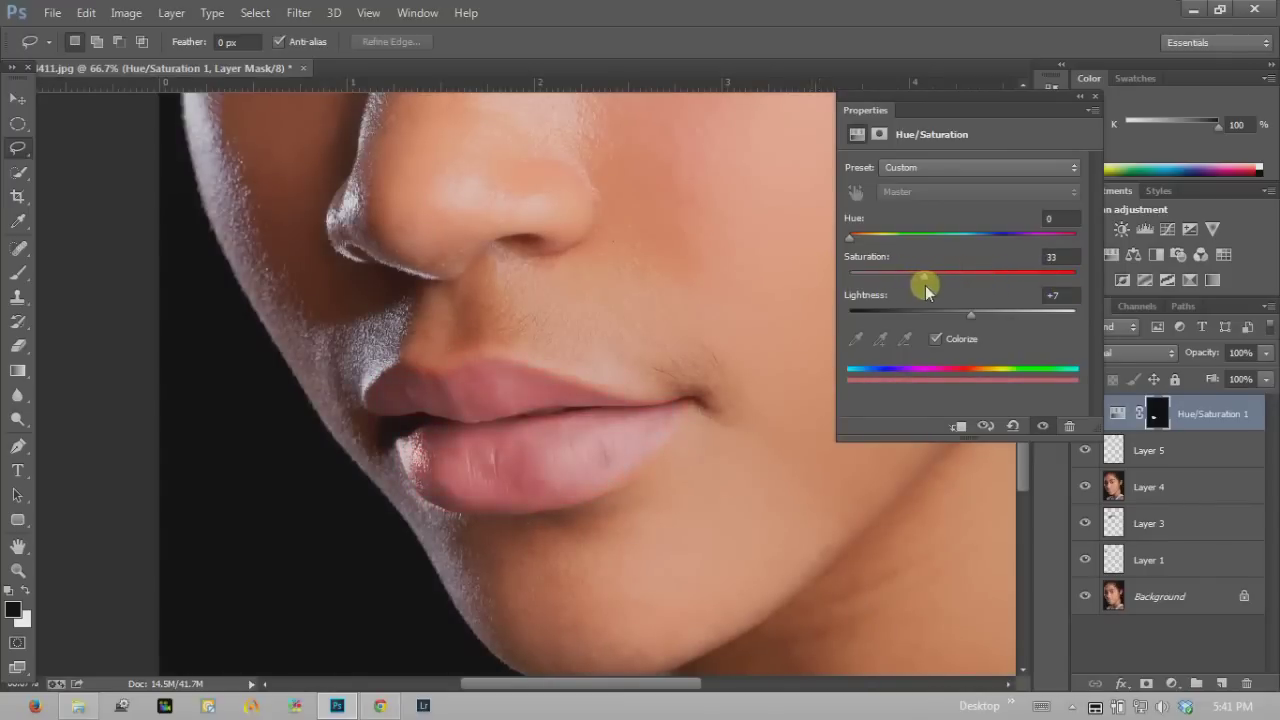
Close the Properties panel and toggle the Hue/Saturation layer's visibility to compare the lips
{"action": "left_click", "coordinate": [1095, 96]}
{"action": "left_click", "coordinate": [1084, 413]}
{"action": "left_click", "coordinate": [1084, 413]}
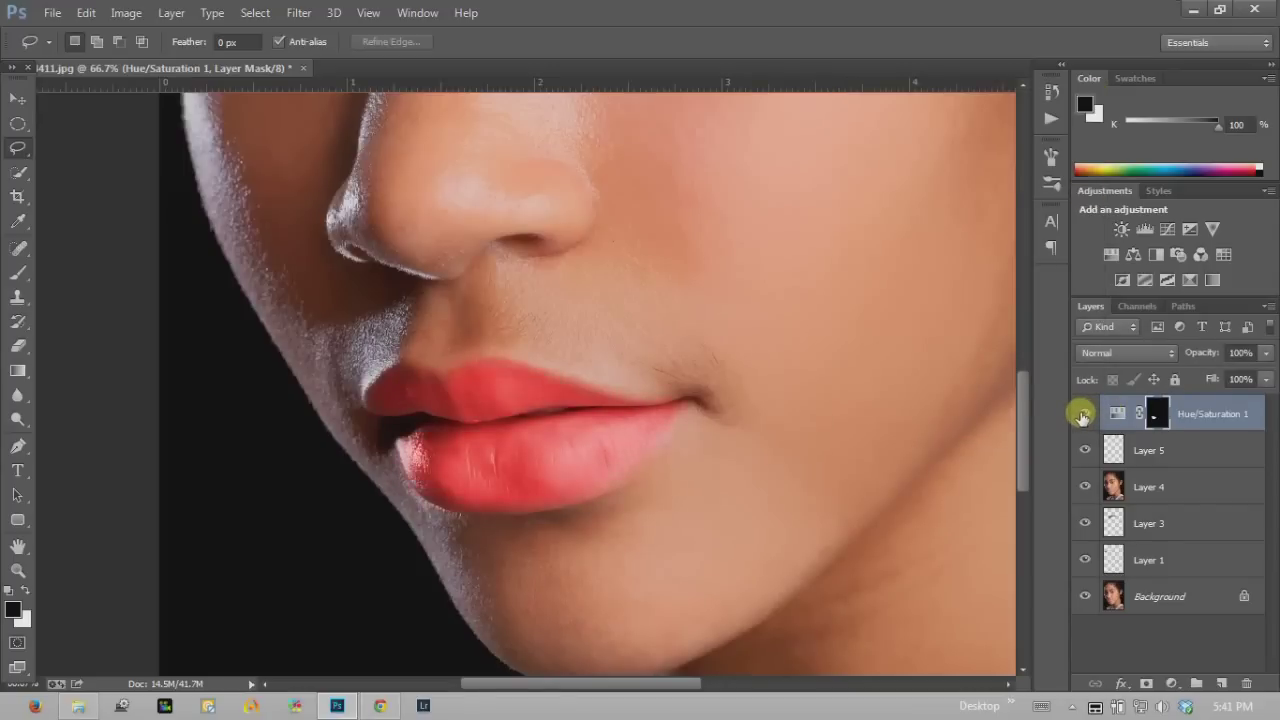
Zoom the view out to the whole face and toggle the lip colour to compare
{"action": "left_click", "coordinate": [17, 569]}
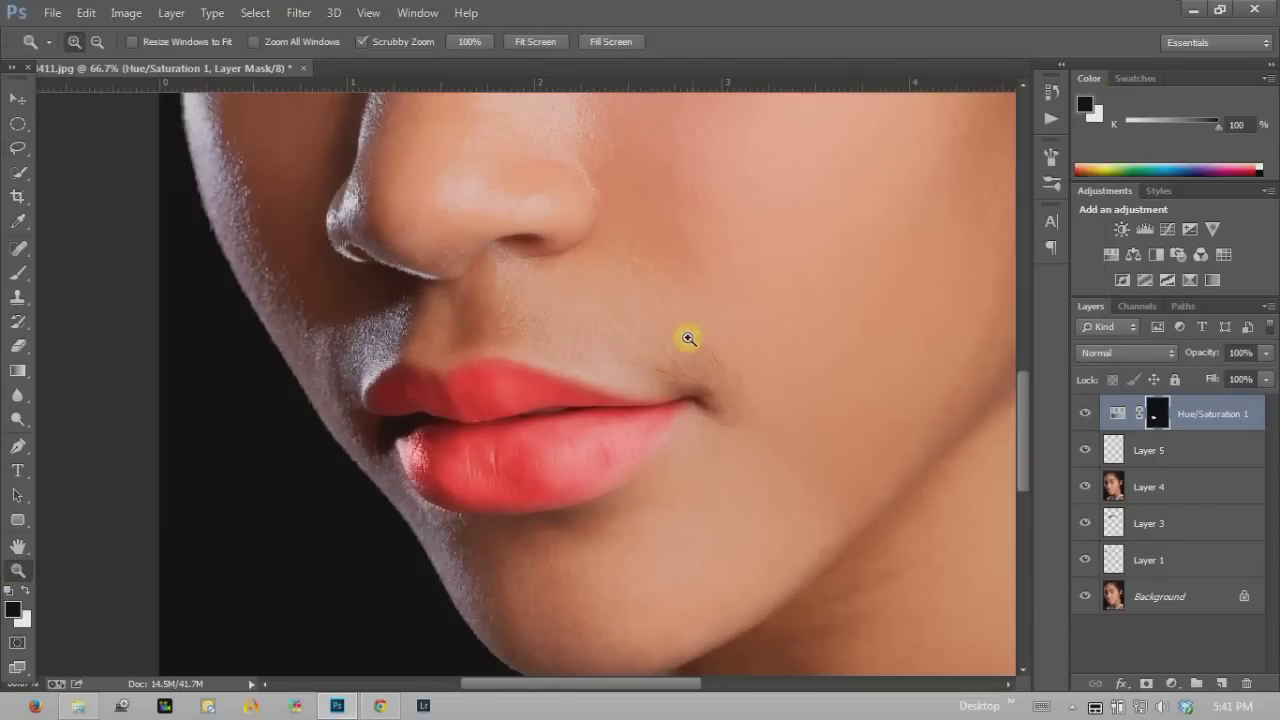
{"action": "right_click", "coordinate": [686, 337]}
{"action": "left_click", "coordinate": [730, 349]}
{"action": "left_click", "coordinate": [430, 468]}
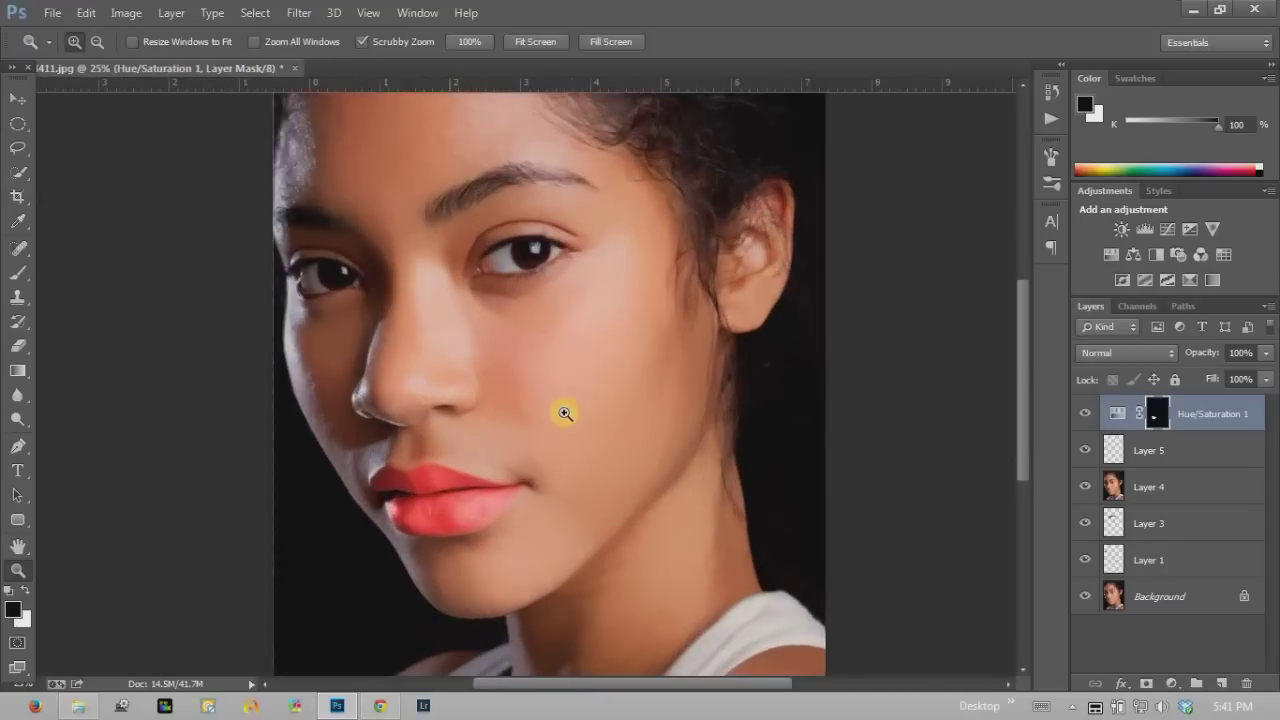
{"action": "left_click", "coordinate": [1084, 413]}
{"action": "left_click", "coordinate": [1084, 414]}
{"action": "left_click", "coordinate": [1084, 414]}
{"action": "left_click", "coordinate": [1084, 414]}
Lower the Hue/Saturation 1 saturation to 55 and compare it against the face
{"action": "double_click", "coordinate": [1116, 418]}
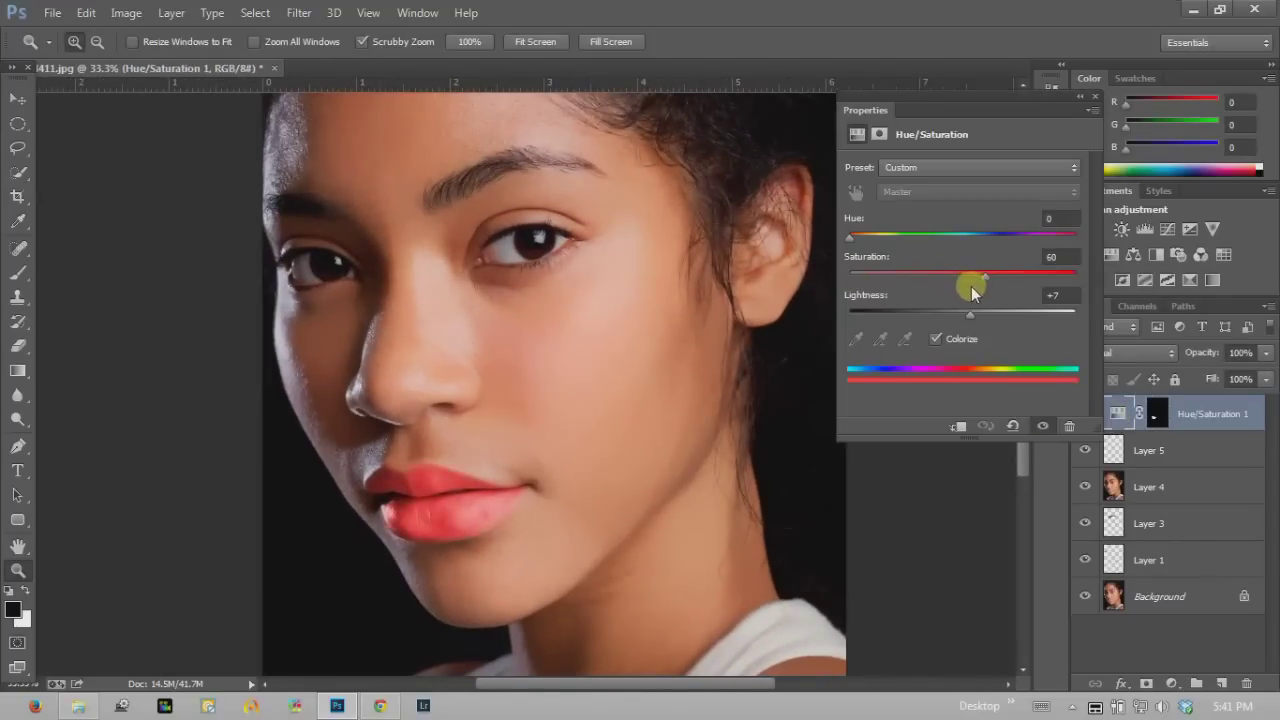
{"action": "left_click_drag", "start_coordinate": [973, 283], "coordinate": [976, 280]}
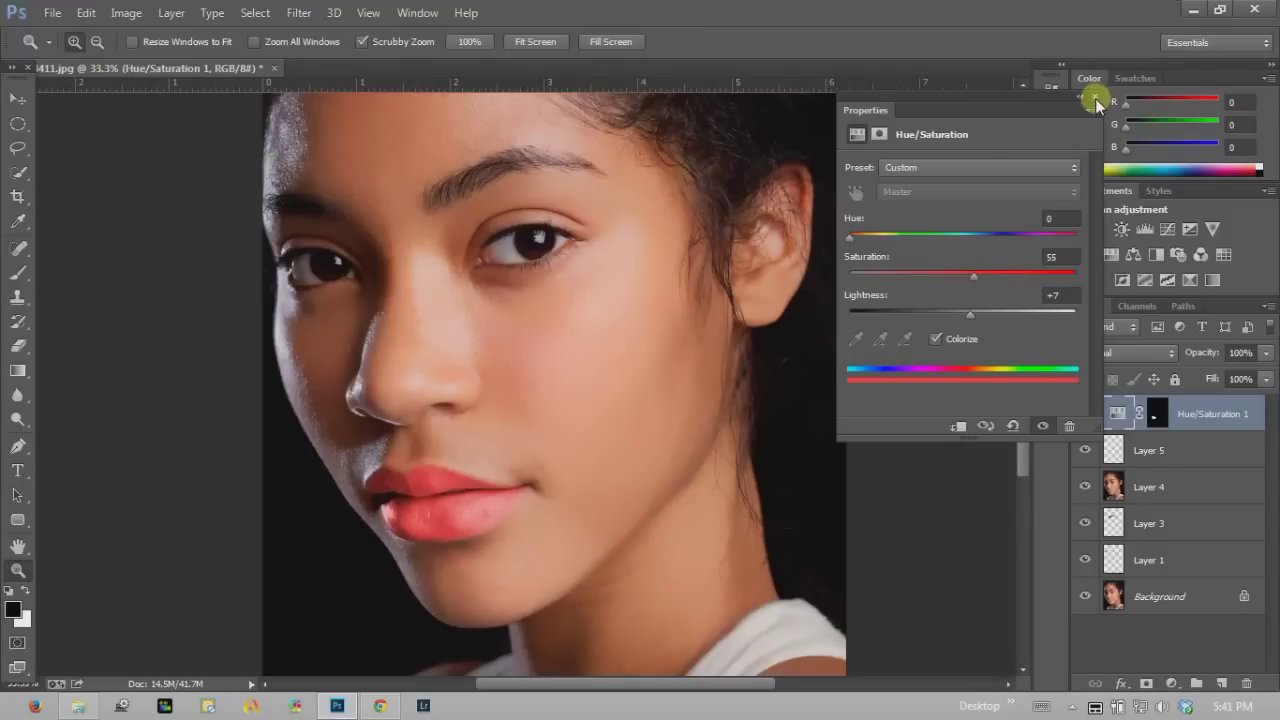
{"action": "left_click", "coordinate": [1095, 100]}
{"action": "left_click", "coordinate": [1086, 413]}
{"action": "left_click", "coordinate": [1086, 413]}
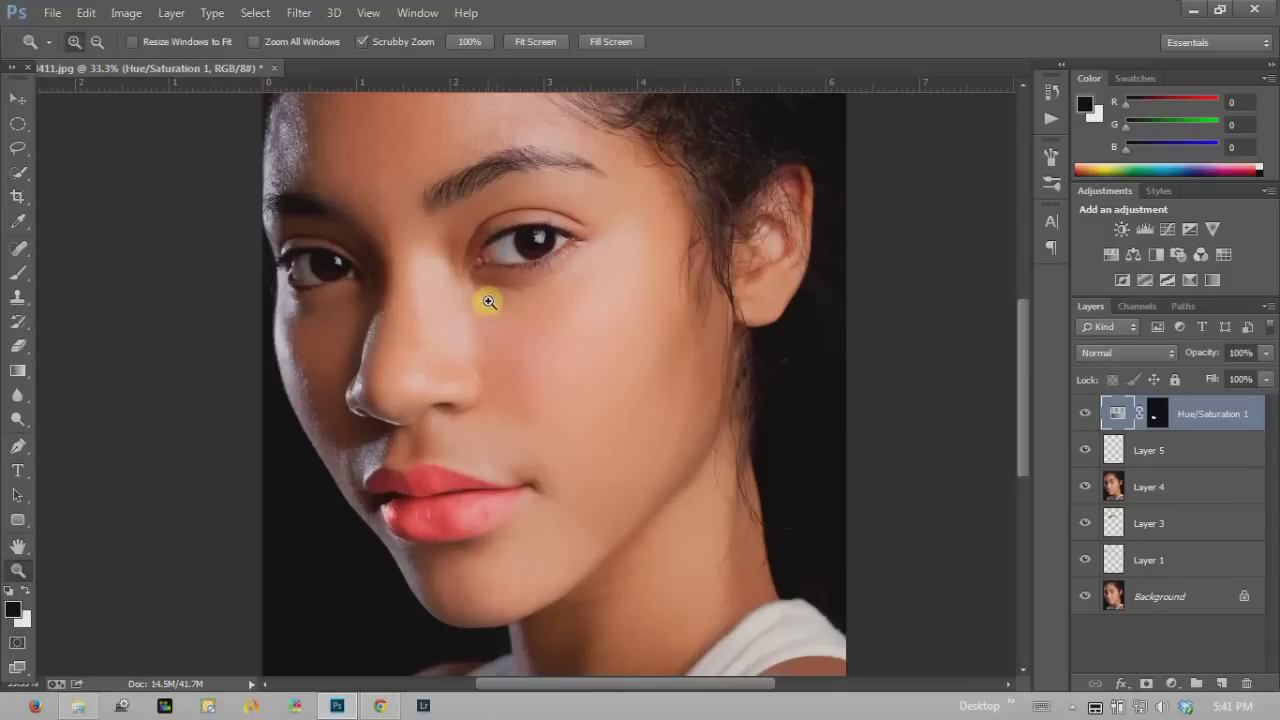
{"action": "left_click_drag", "start_coordinate": [434, 334], "coordinate": [441, 331]}
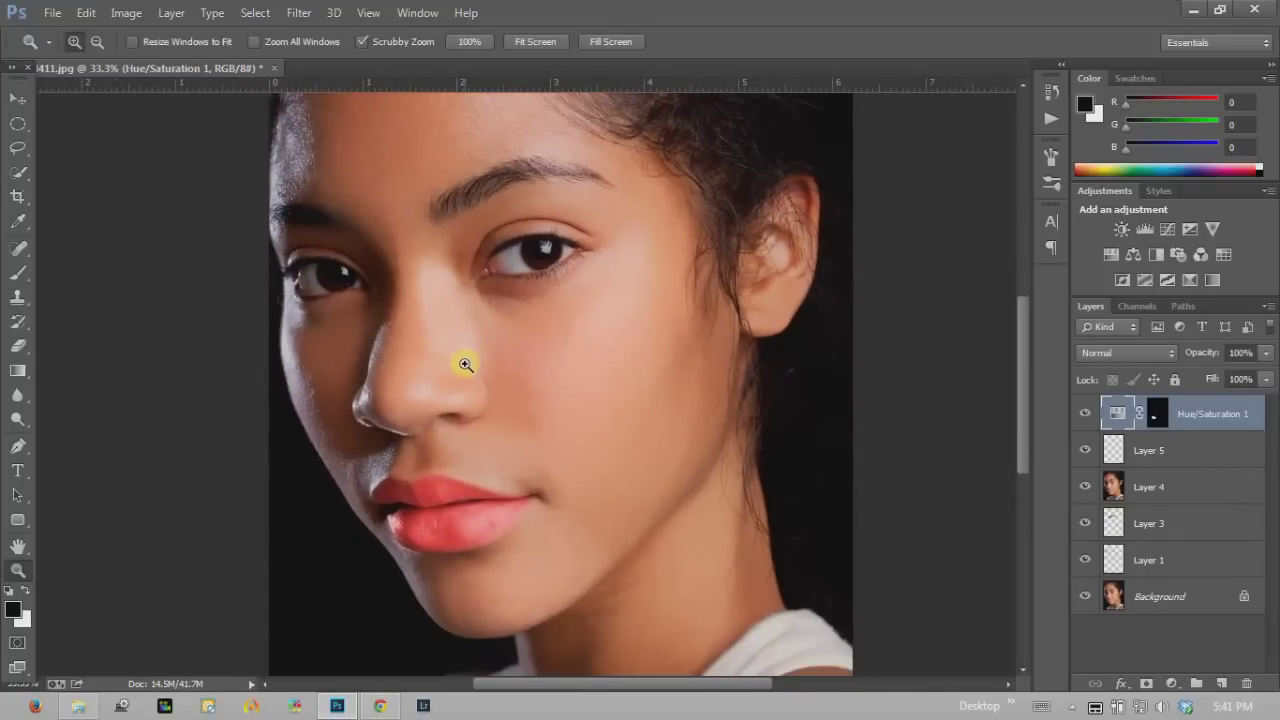
{"action": "left_click_drag", "start_coordinate": [466, 360], "coordinate": [478, 348]}
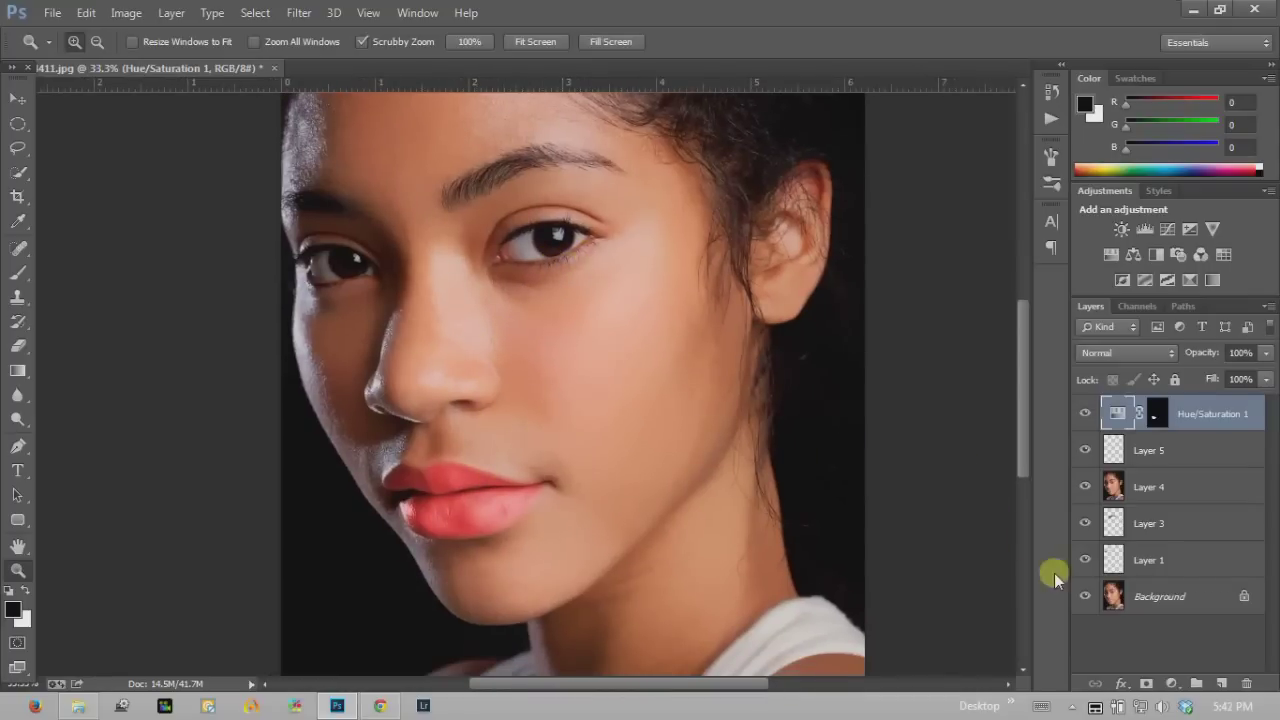
Select Hue/Saturation 1 through Layer 1 and drag them into a new Group 1
{"action": "left_click", "coordinate": [1168, 560]}
{"action": "left_click", "coordinate": [1185, 413], "text": "shift"}
{"action": "left_click_drag", "start_coordinate": [1193, 418], "coordinate": [1196, 683]}
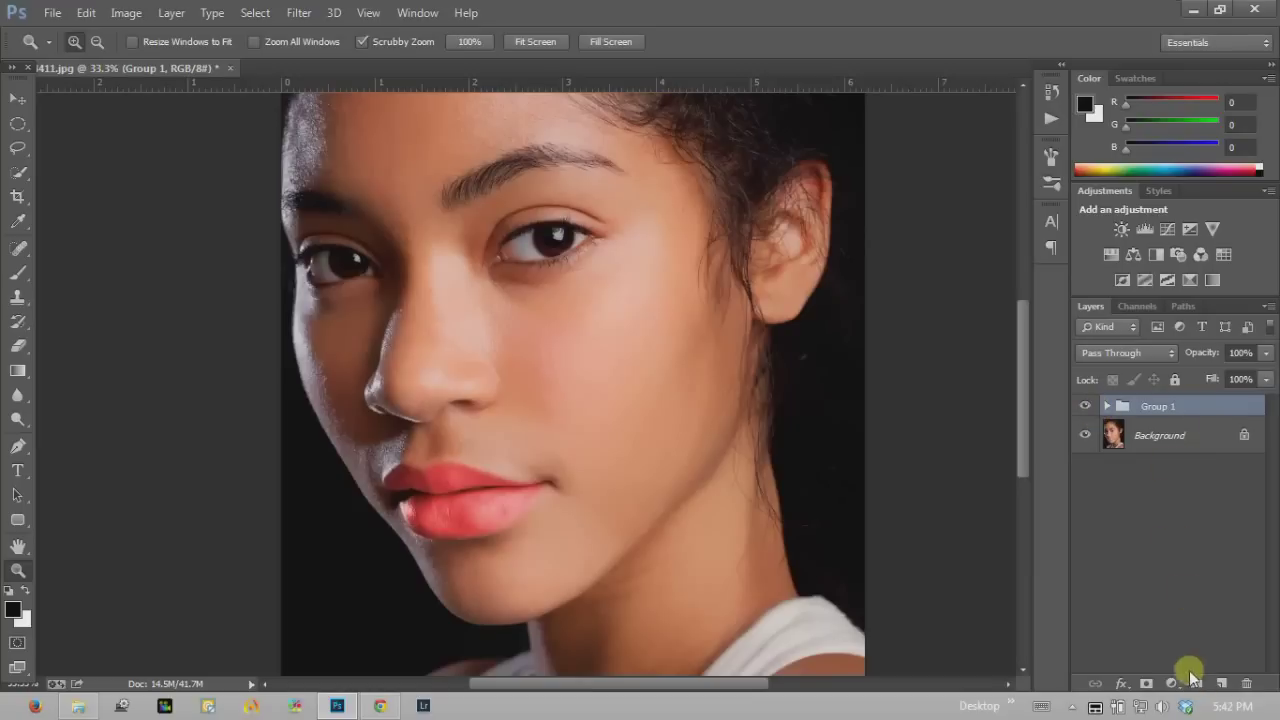
Toggle Group 1's visibility to compare with the original, then zoom and recentre the face
{"action": "left_click", "coordinate": [1087, 408]}
{"action": "left_click", "coordinate": [1087, 408]}
{"action": "left_click", "coordinate": [1087, 408]}
{"action": "left_click", "coordinate": [1087, 408]}
{"action": "left_click", "coordinate": [1087, 408]}
{"action": "left_click", "coordinate": [1087, 407]}
{"action": "left_click", "coordinate": [443, 494]}
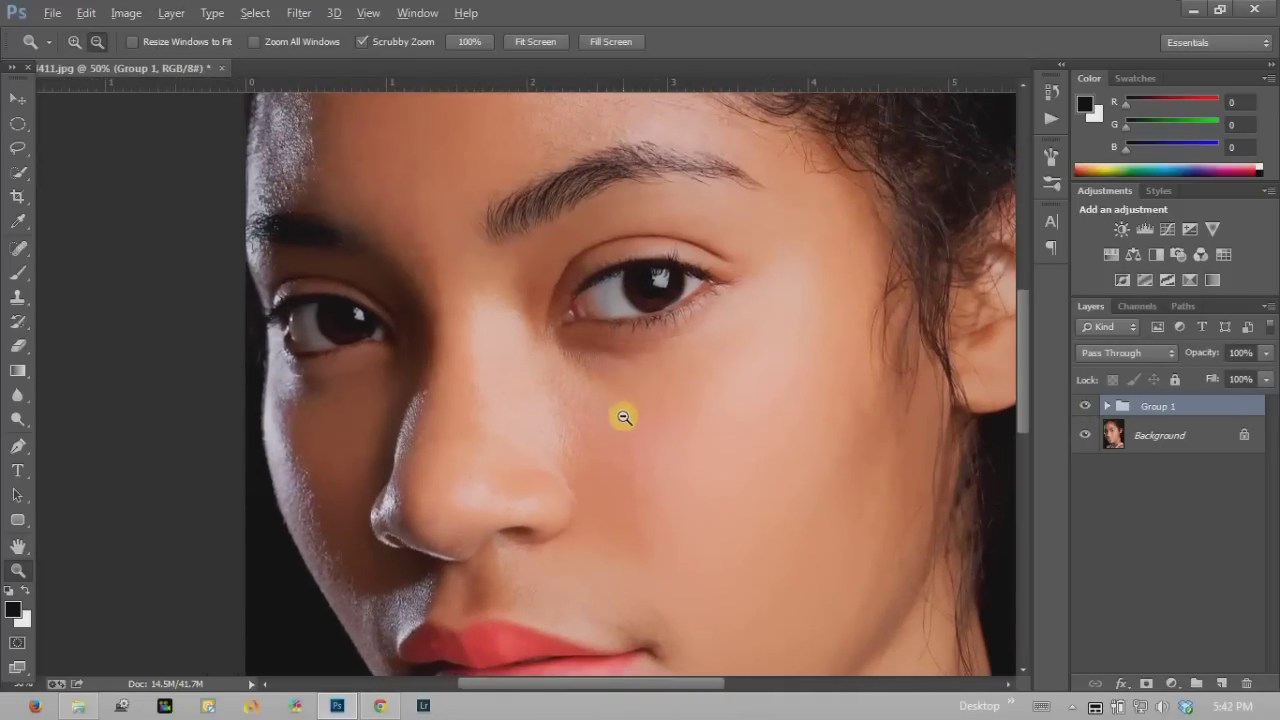
{"action": "left_click", "coordinate": [617, 431], "text": "alt"}
{"action": "left_click_drag", "start_coordinate": [597, 486], "coordinate": [573, 423]}
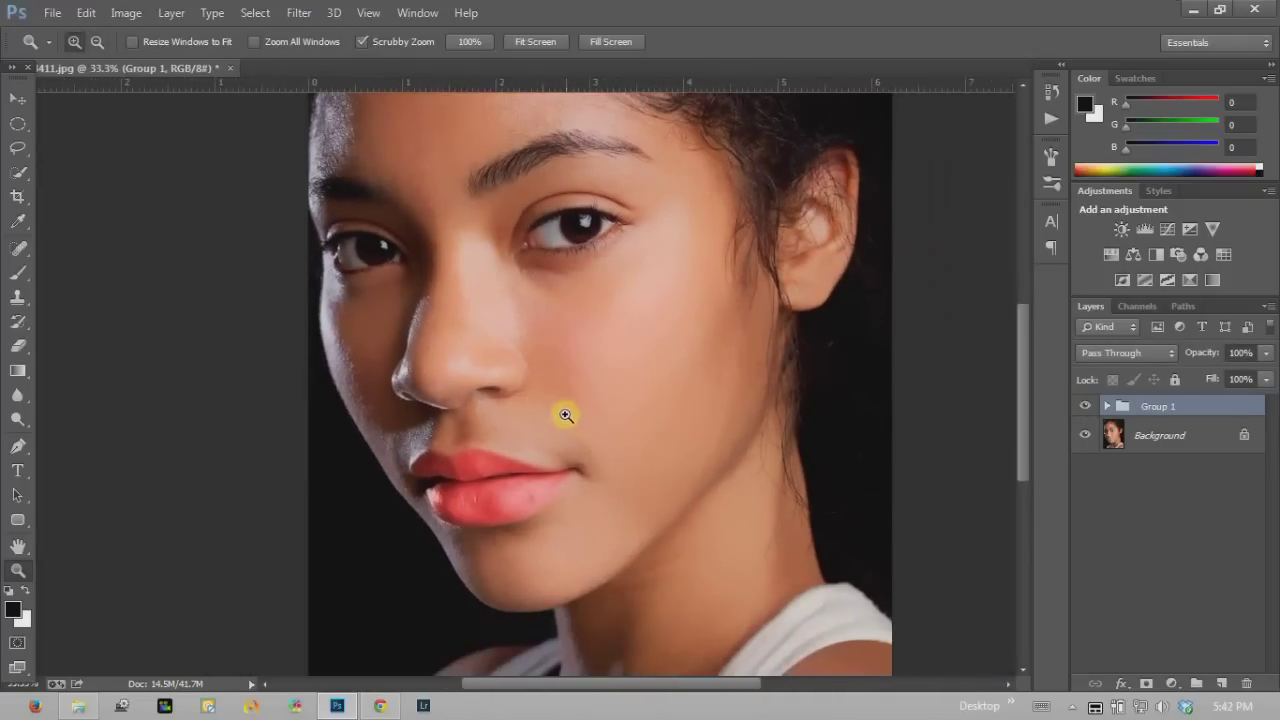